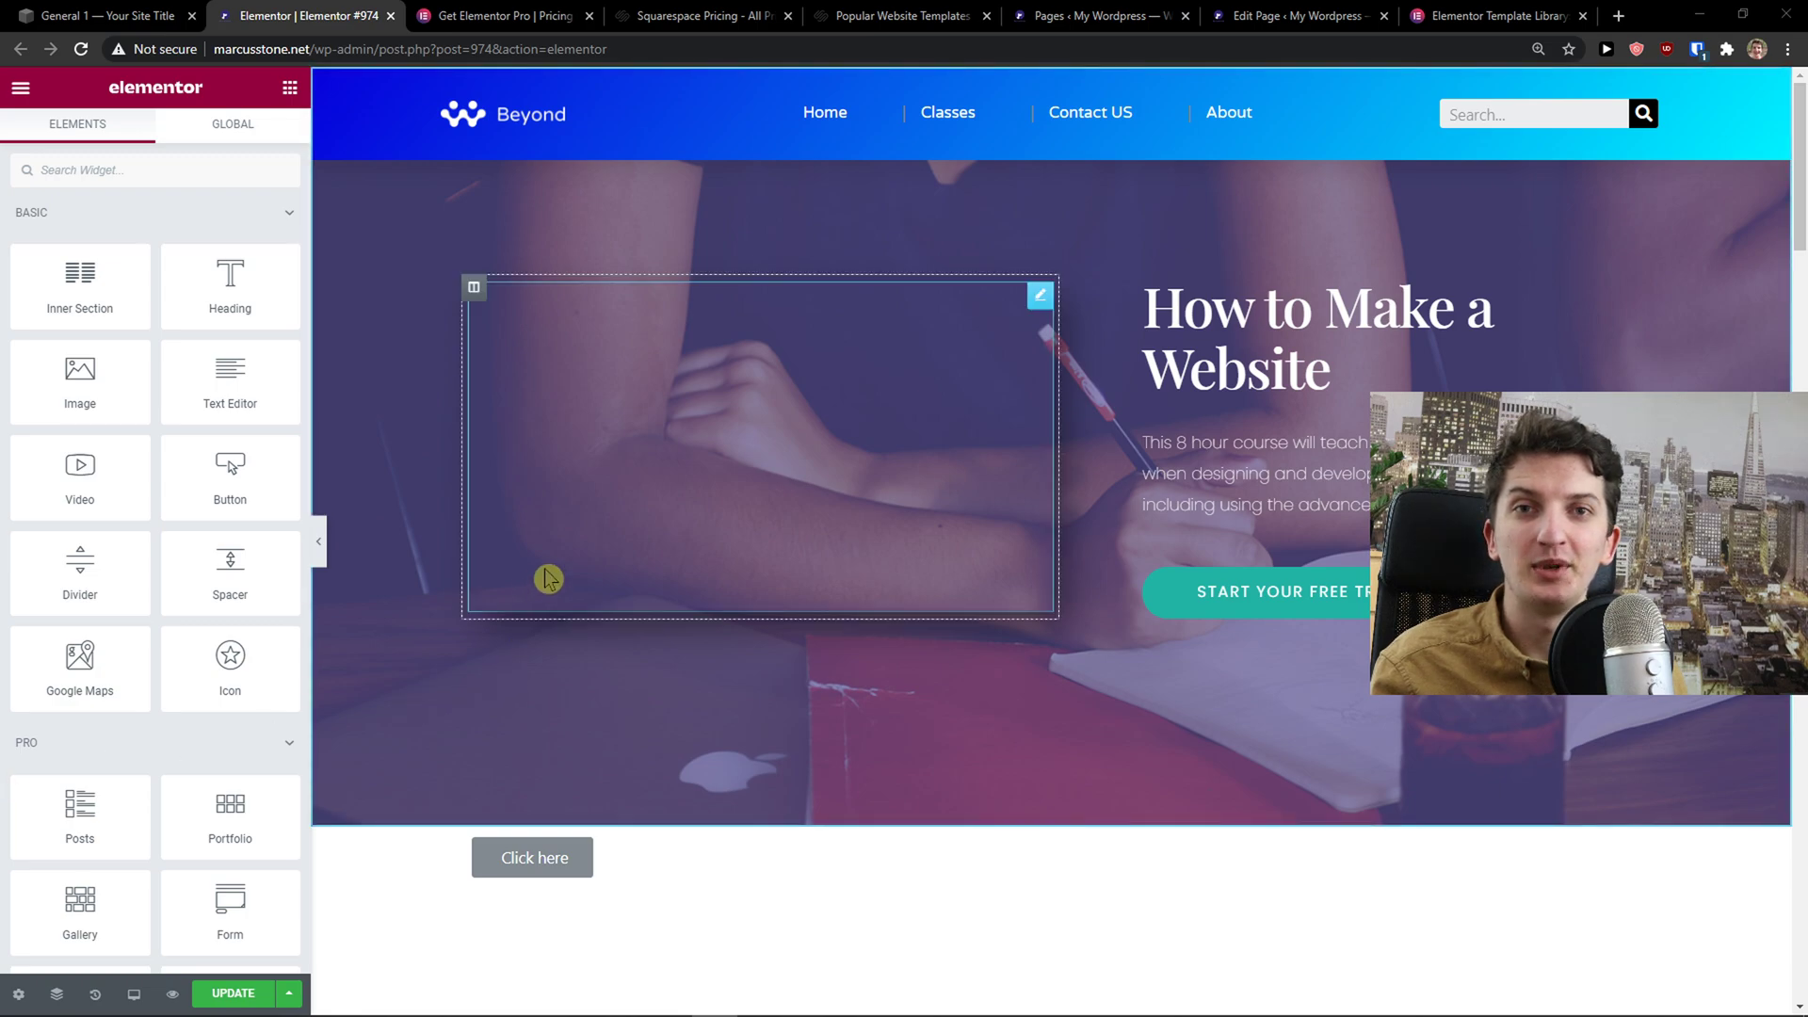
Flip through the Squarespace editor, Elementor pricing, Squarespace pricing and Squarespace templates tabs.
click(143, 17)
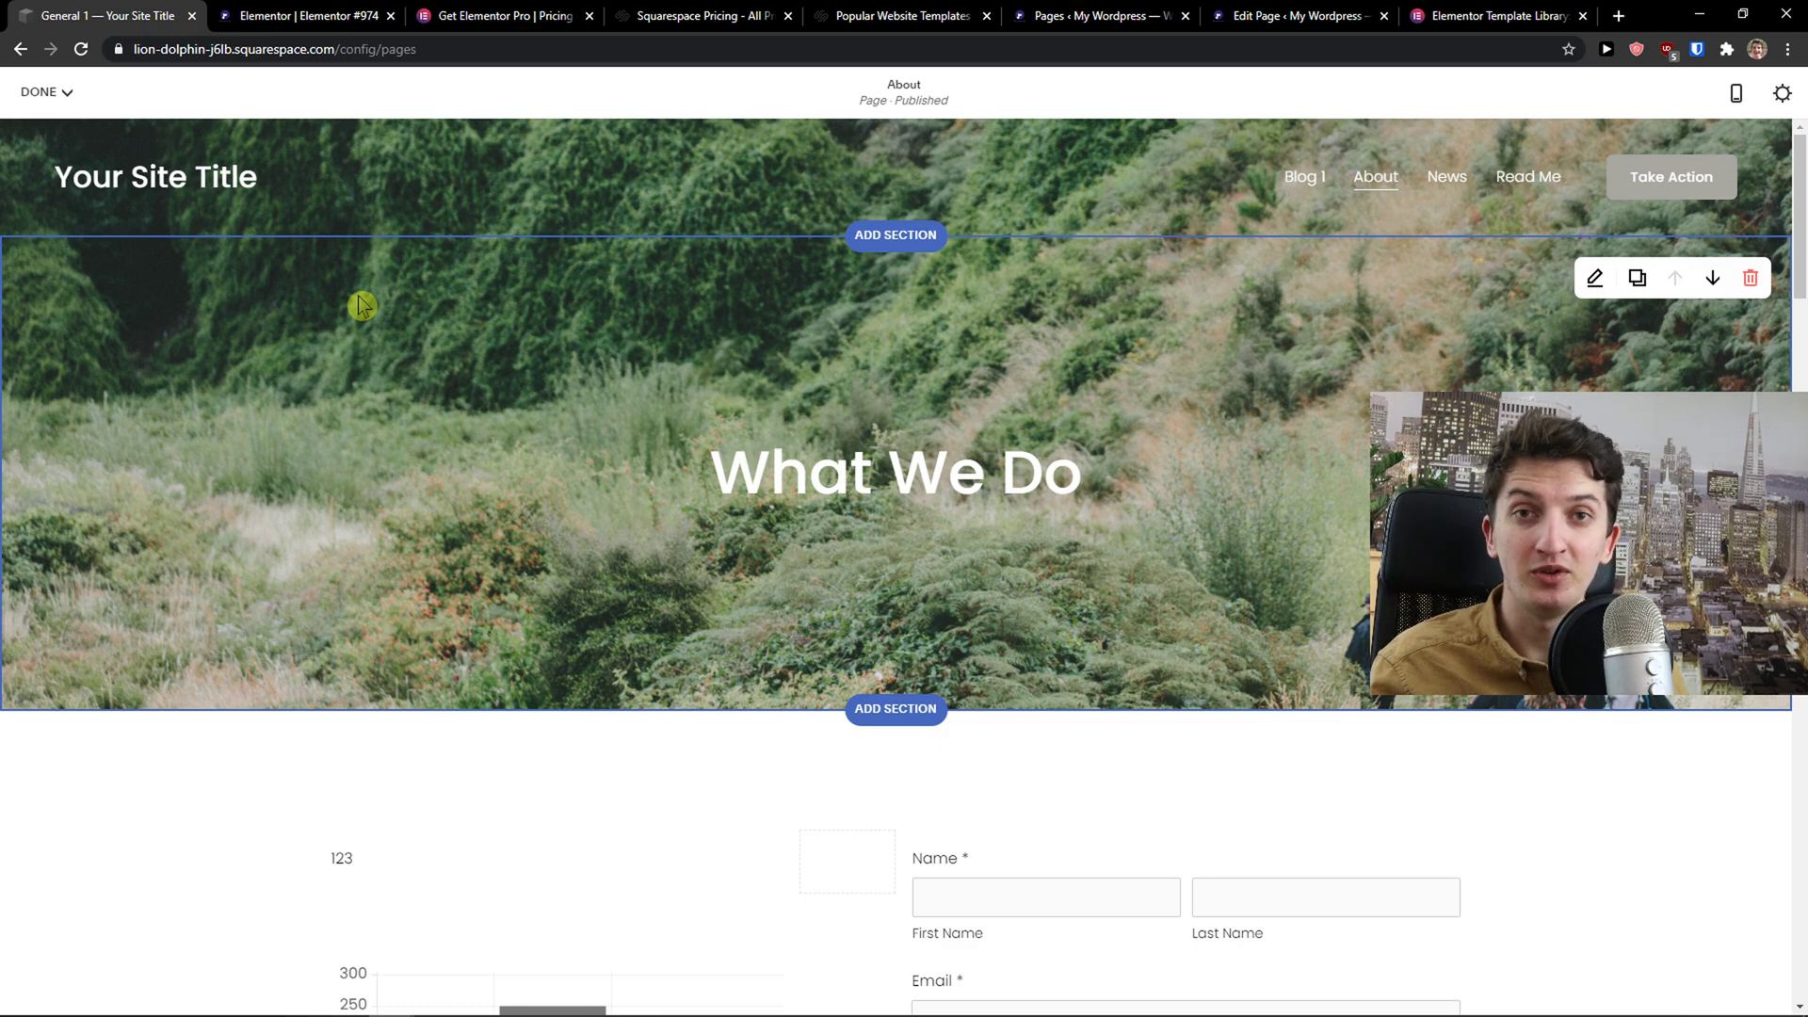
click(565, 16)
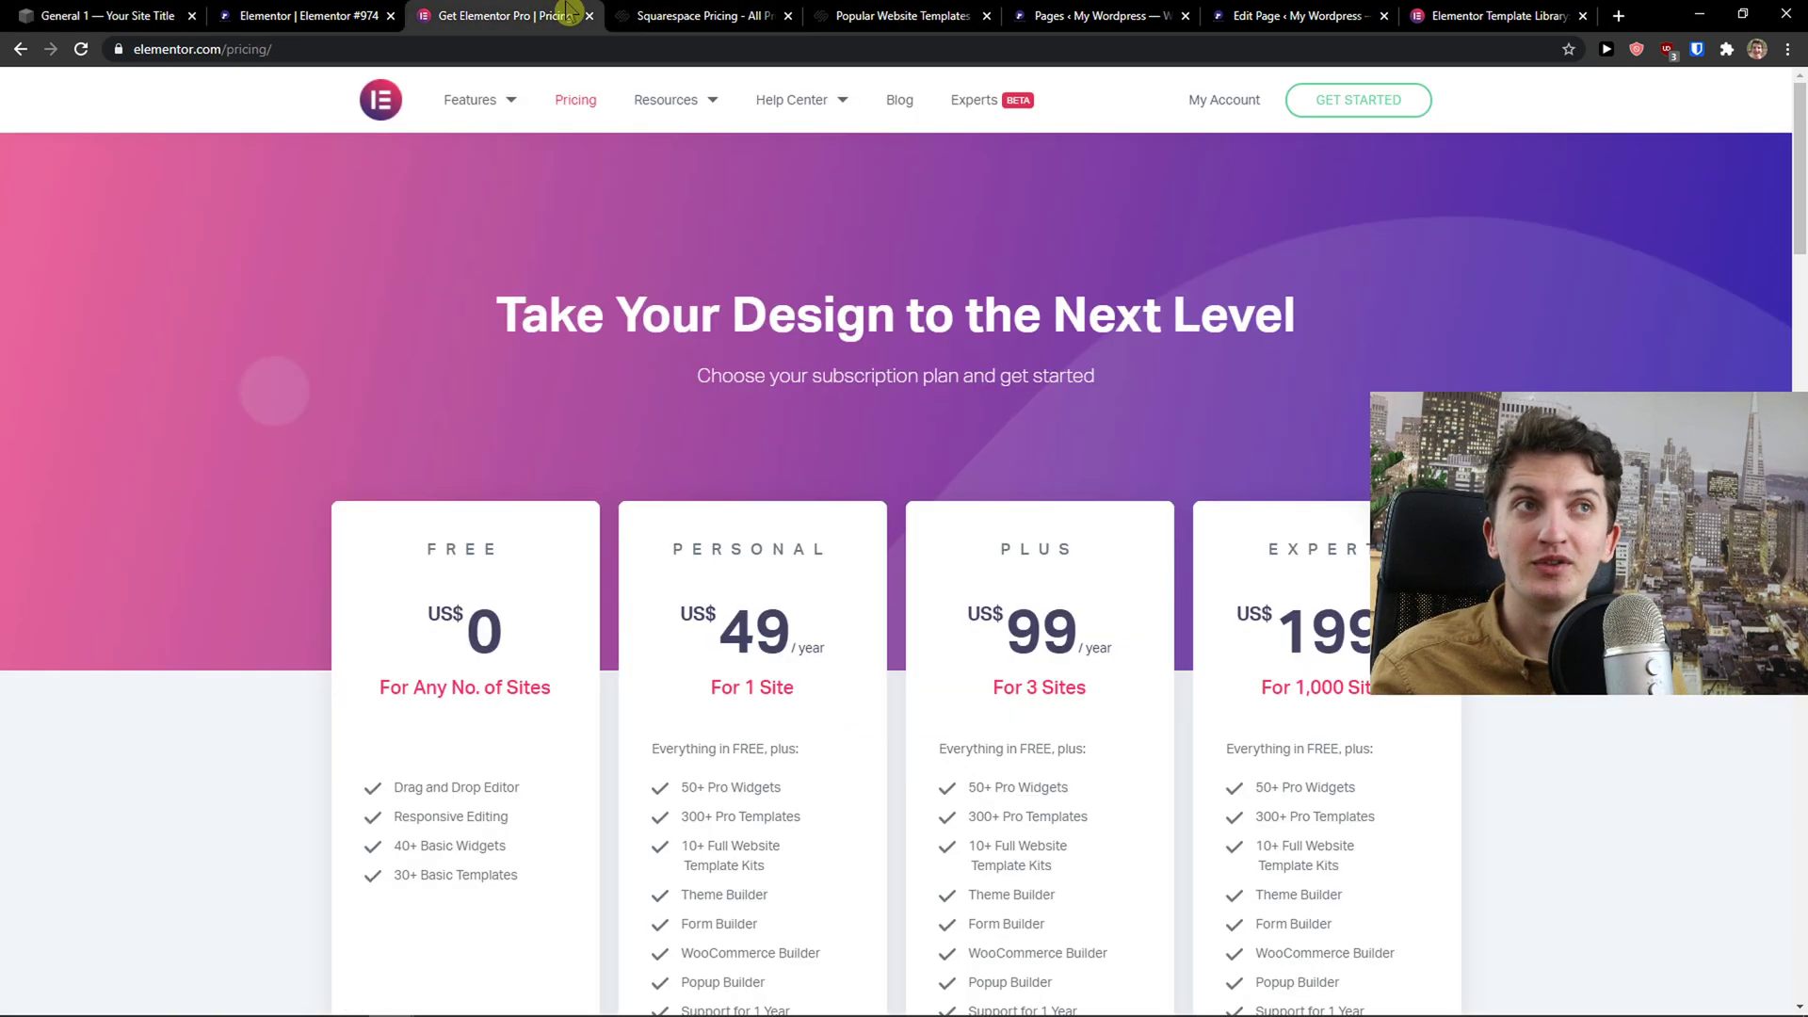
click(692, 11)
click(857, 17)
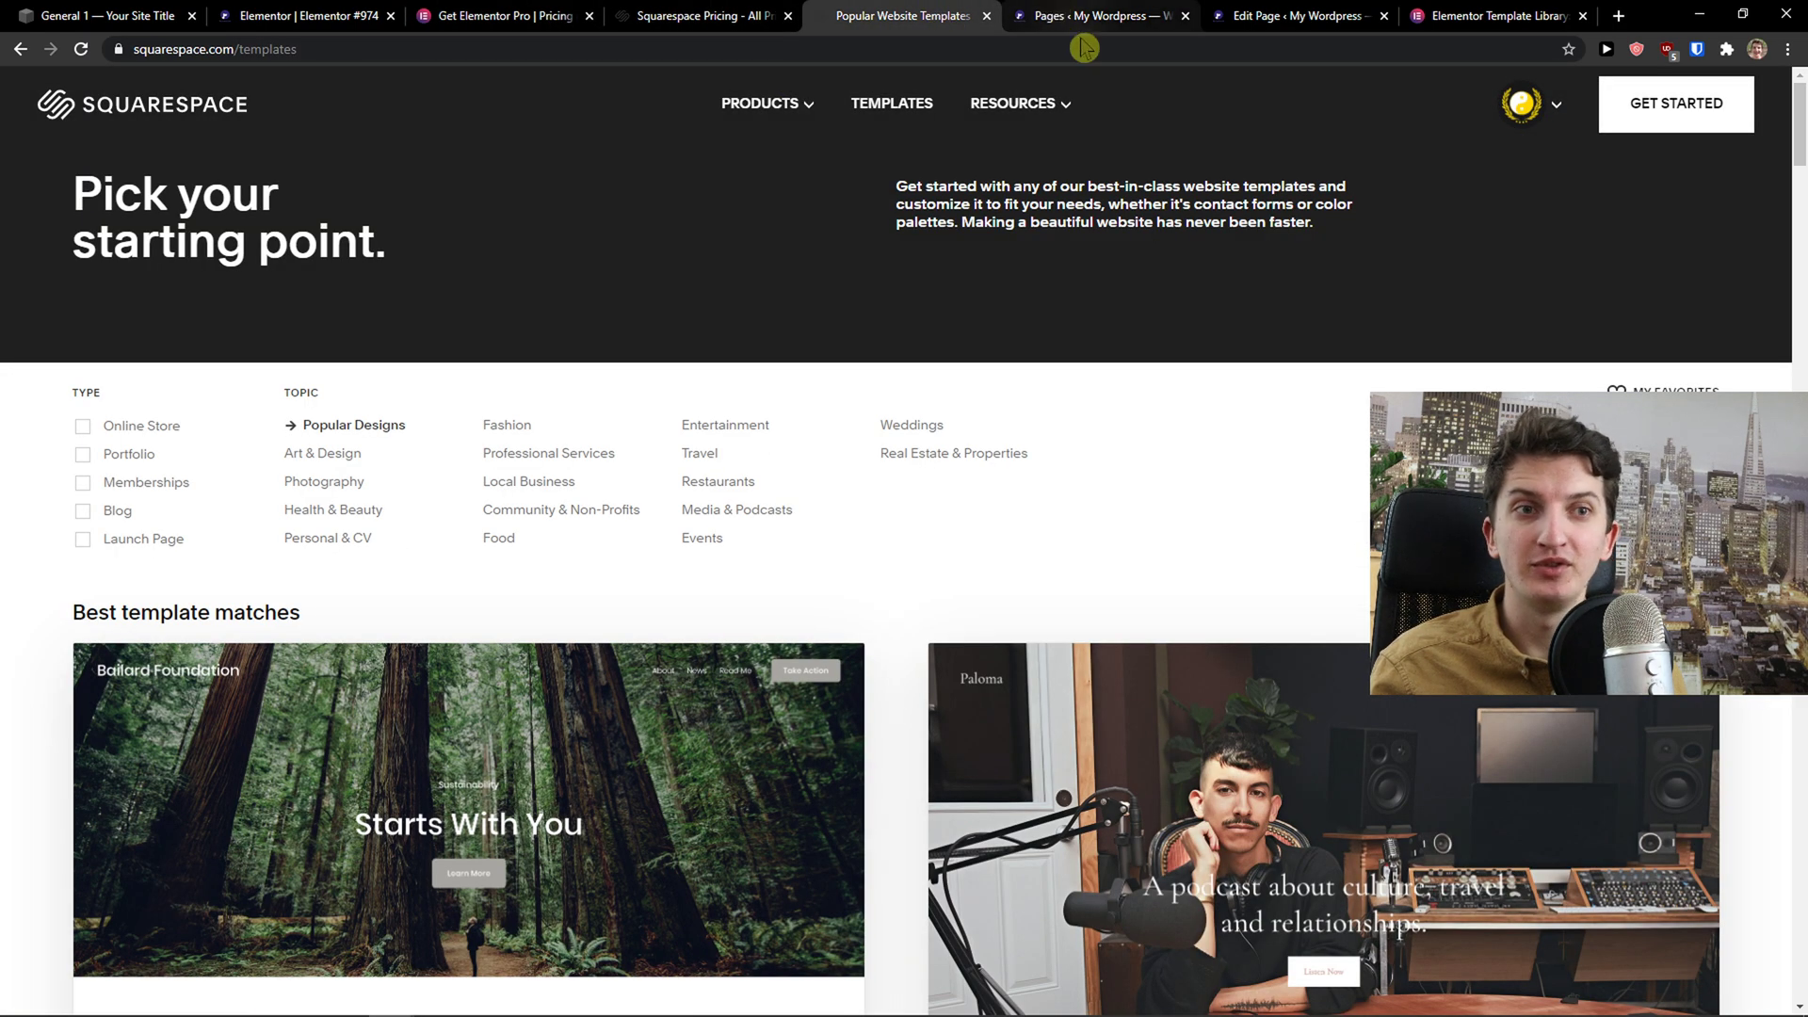
Scroll the templates gallery, then return to the Squarespace About page showing What We Do.
scroll(1017, 350, down, 1)
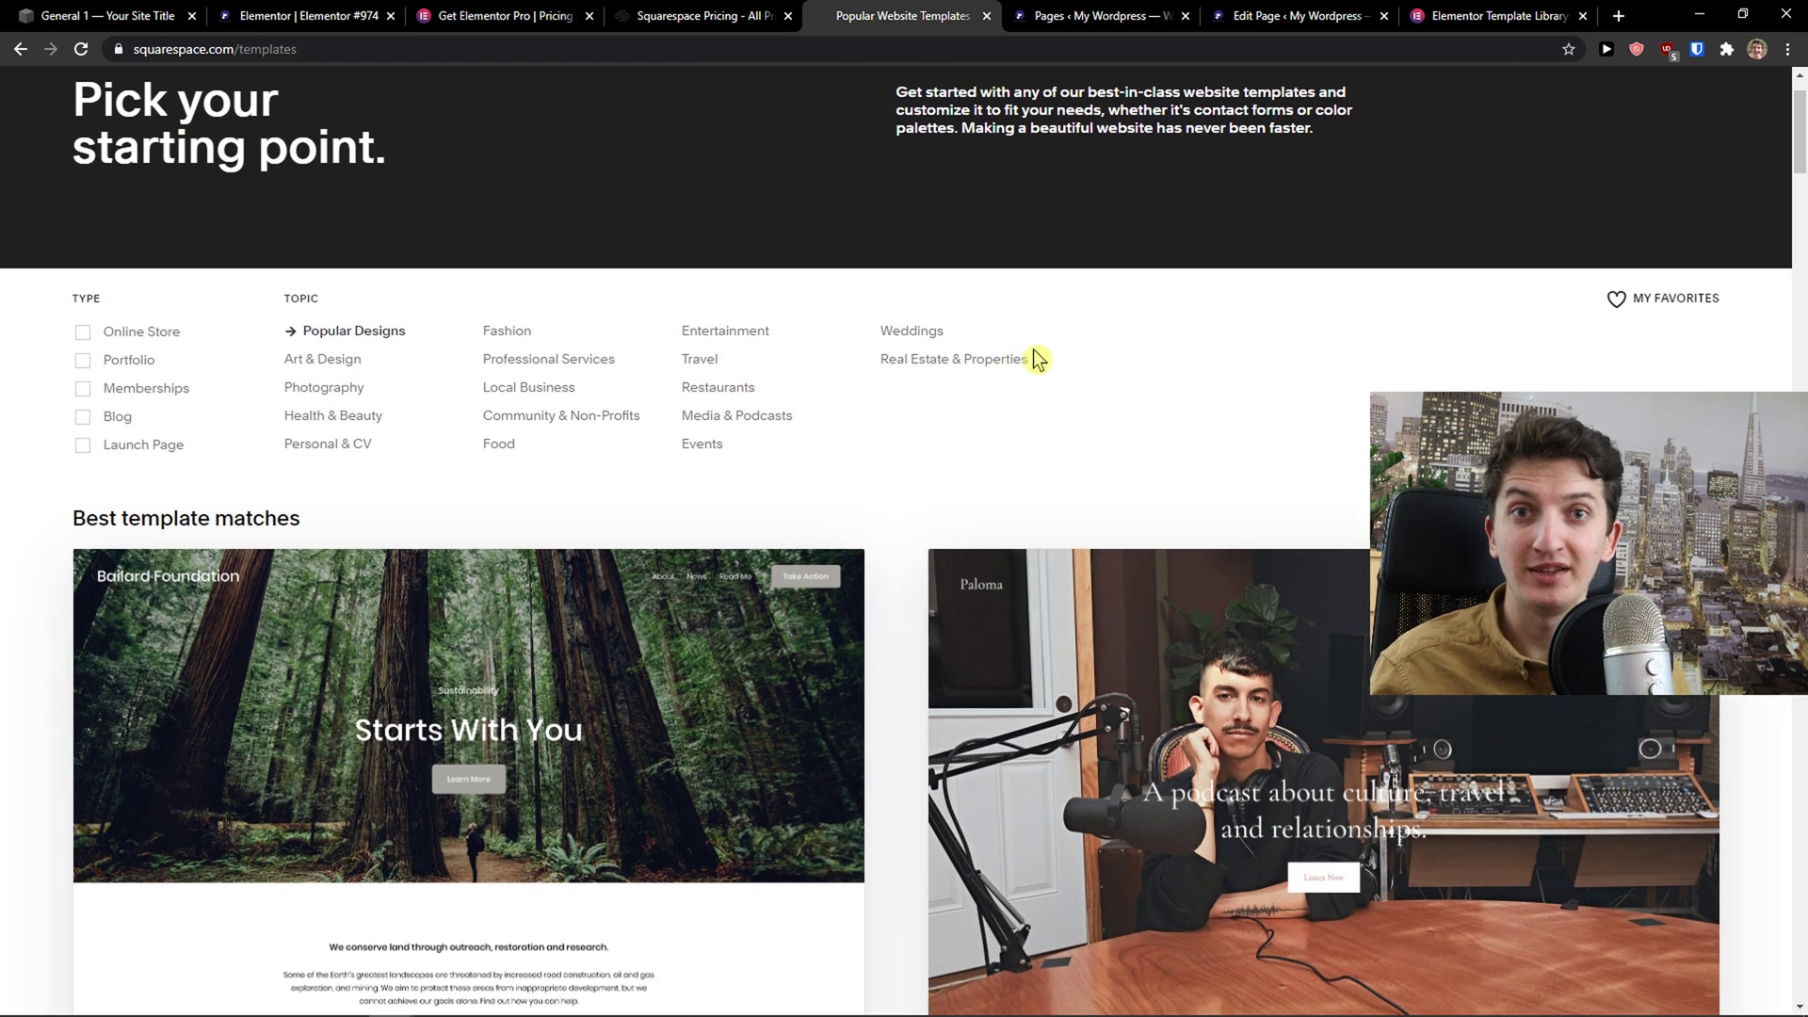
click(112, 13)
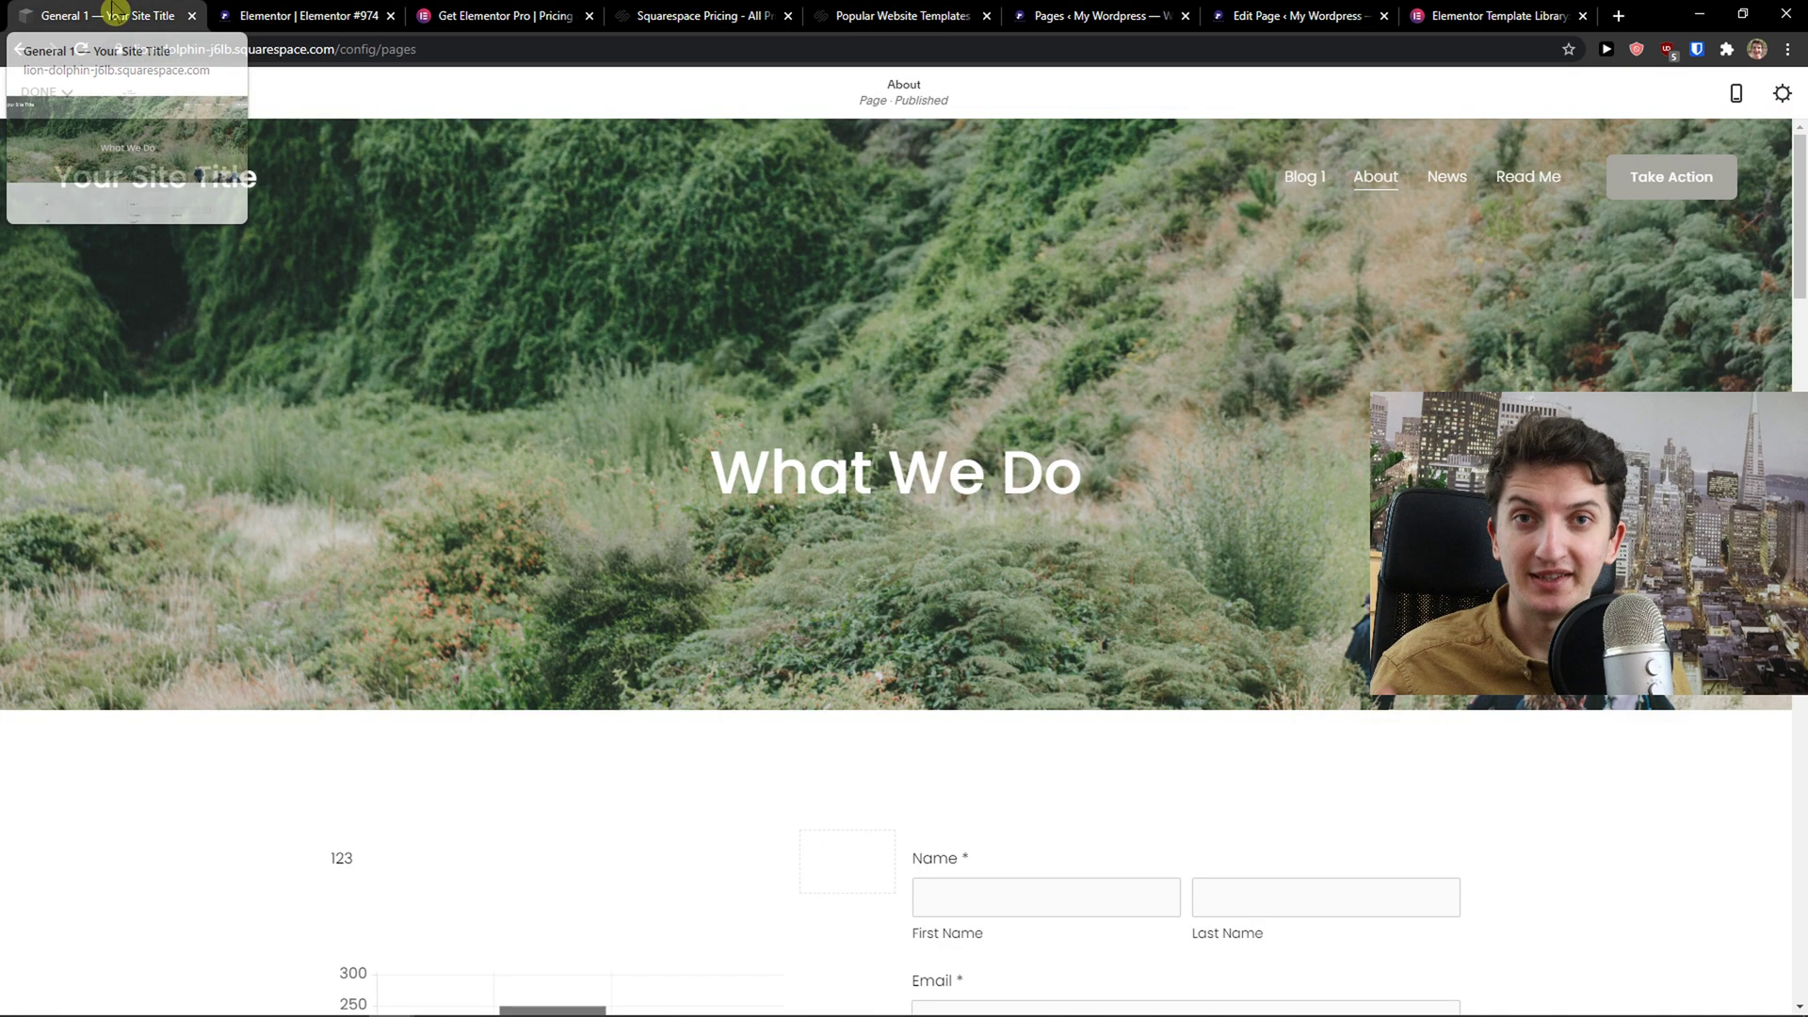
scroll(420, 331, down, 1)
scroll(420, 326, up, 1)
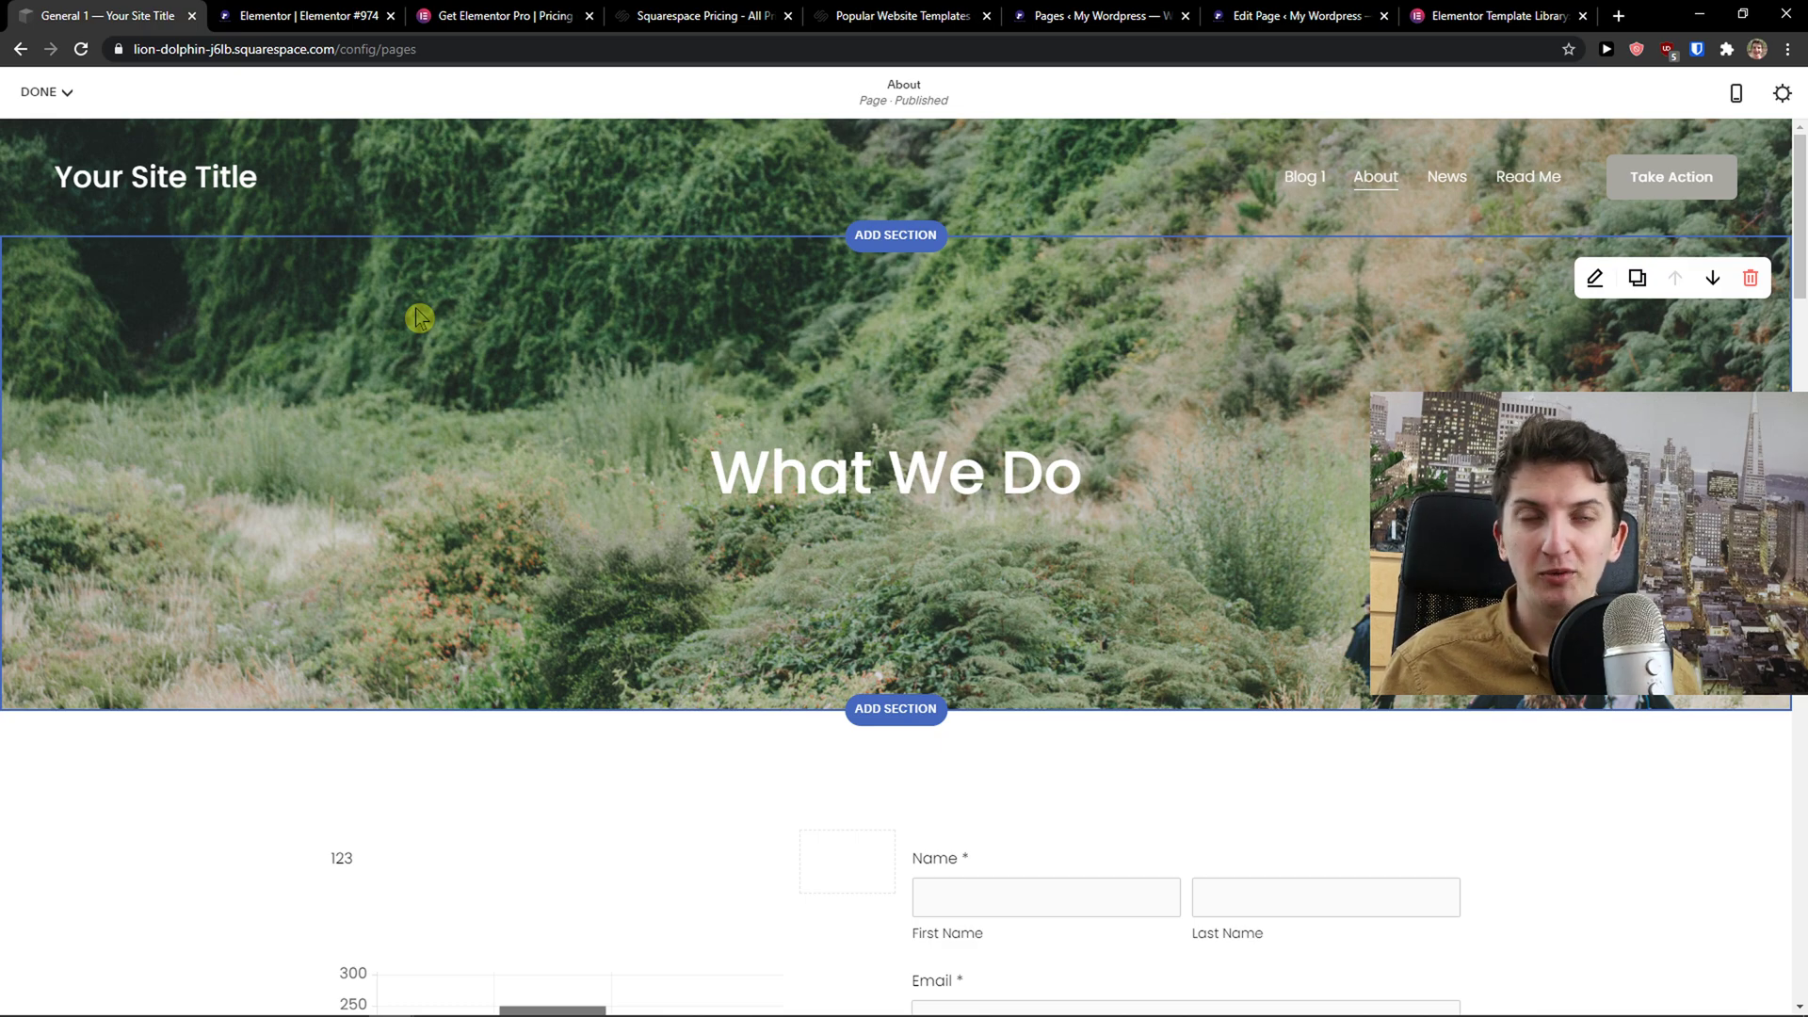
Pass the Elementor pricing tab and bring up the Elementor #974 editor with the How to Make a Website hero.
click(455, 19)
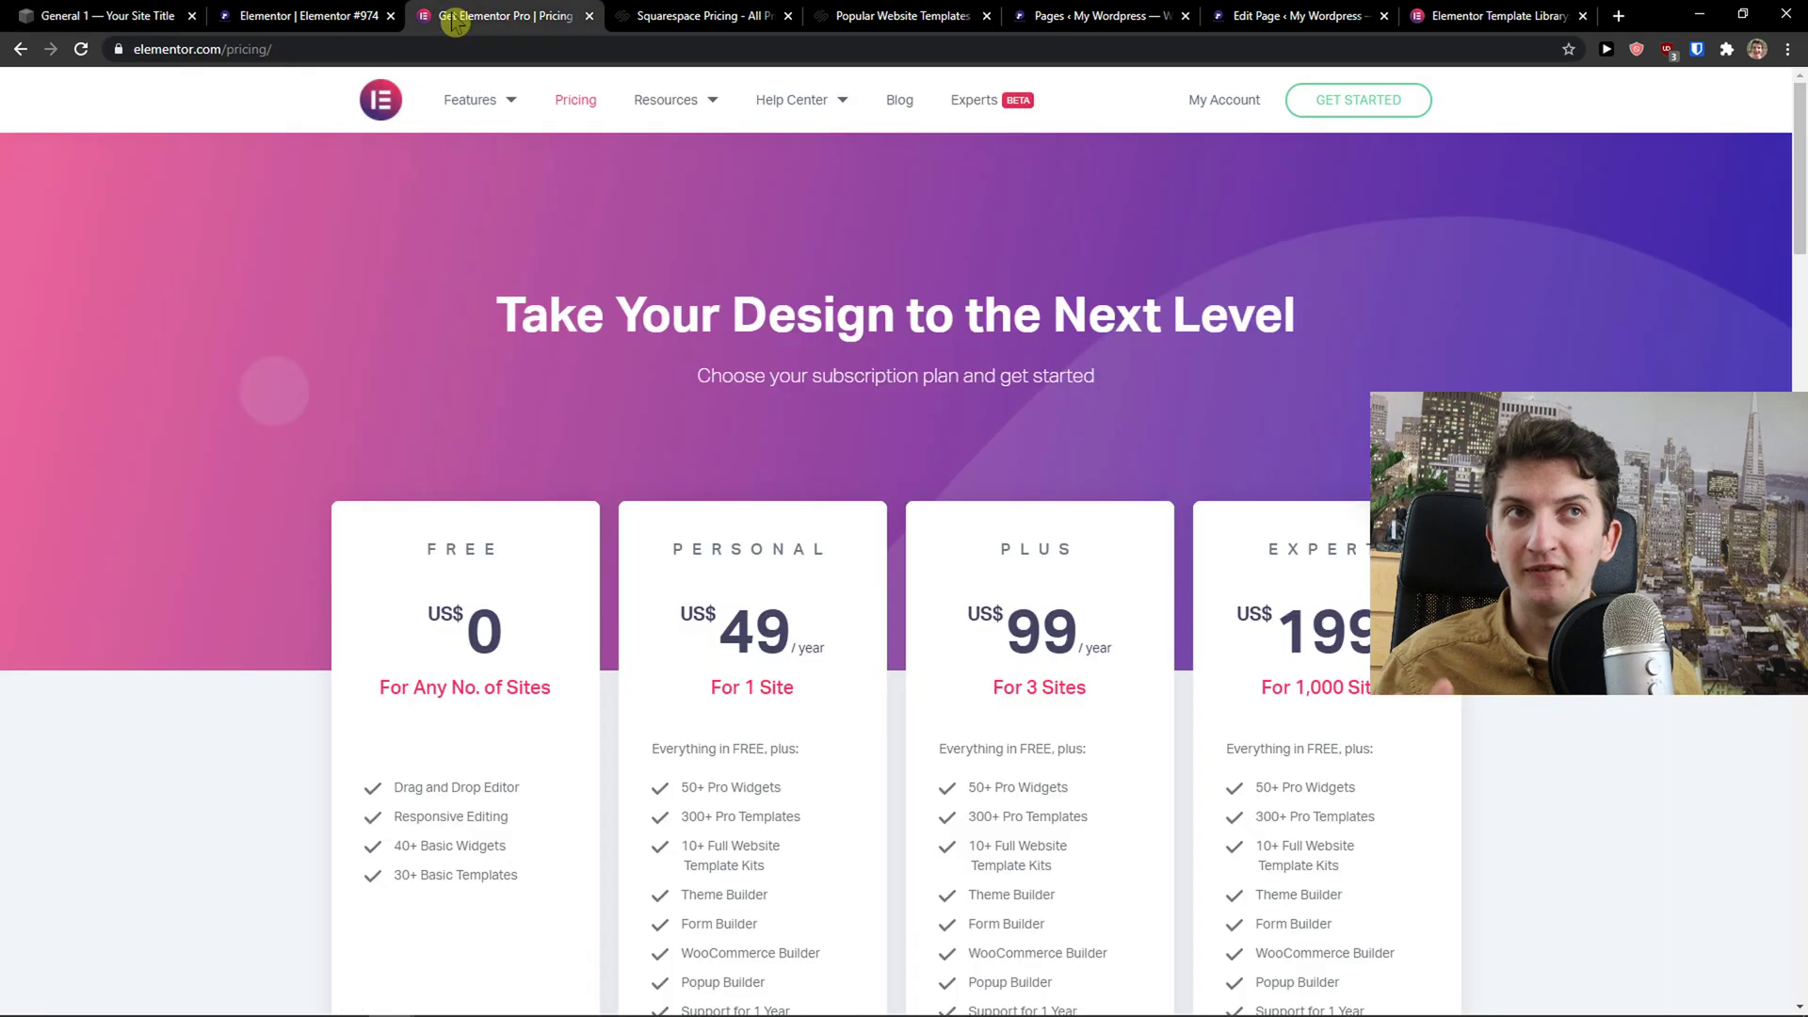
click(306, 16)
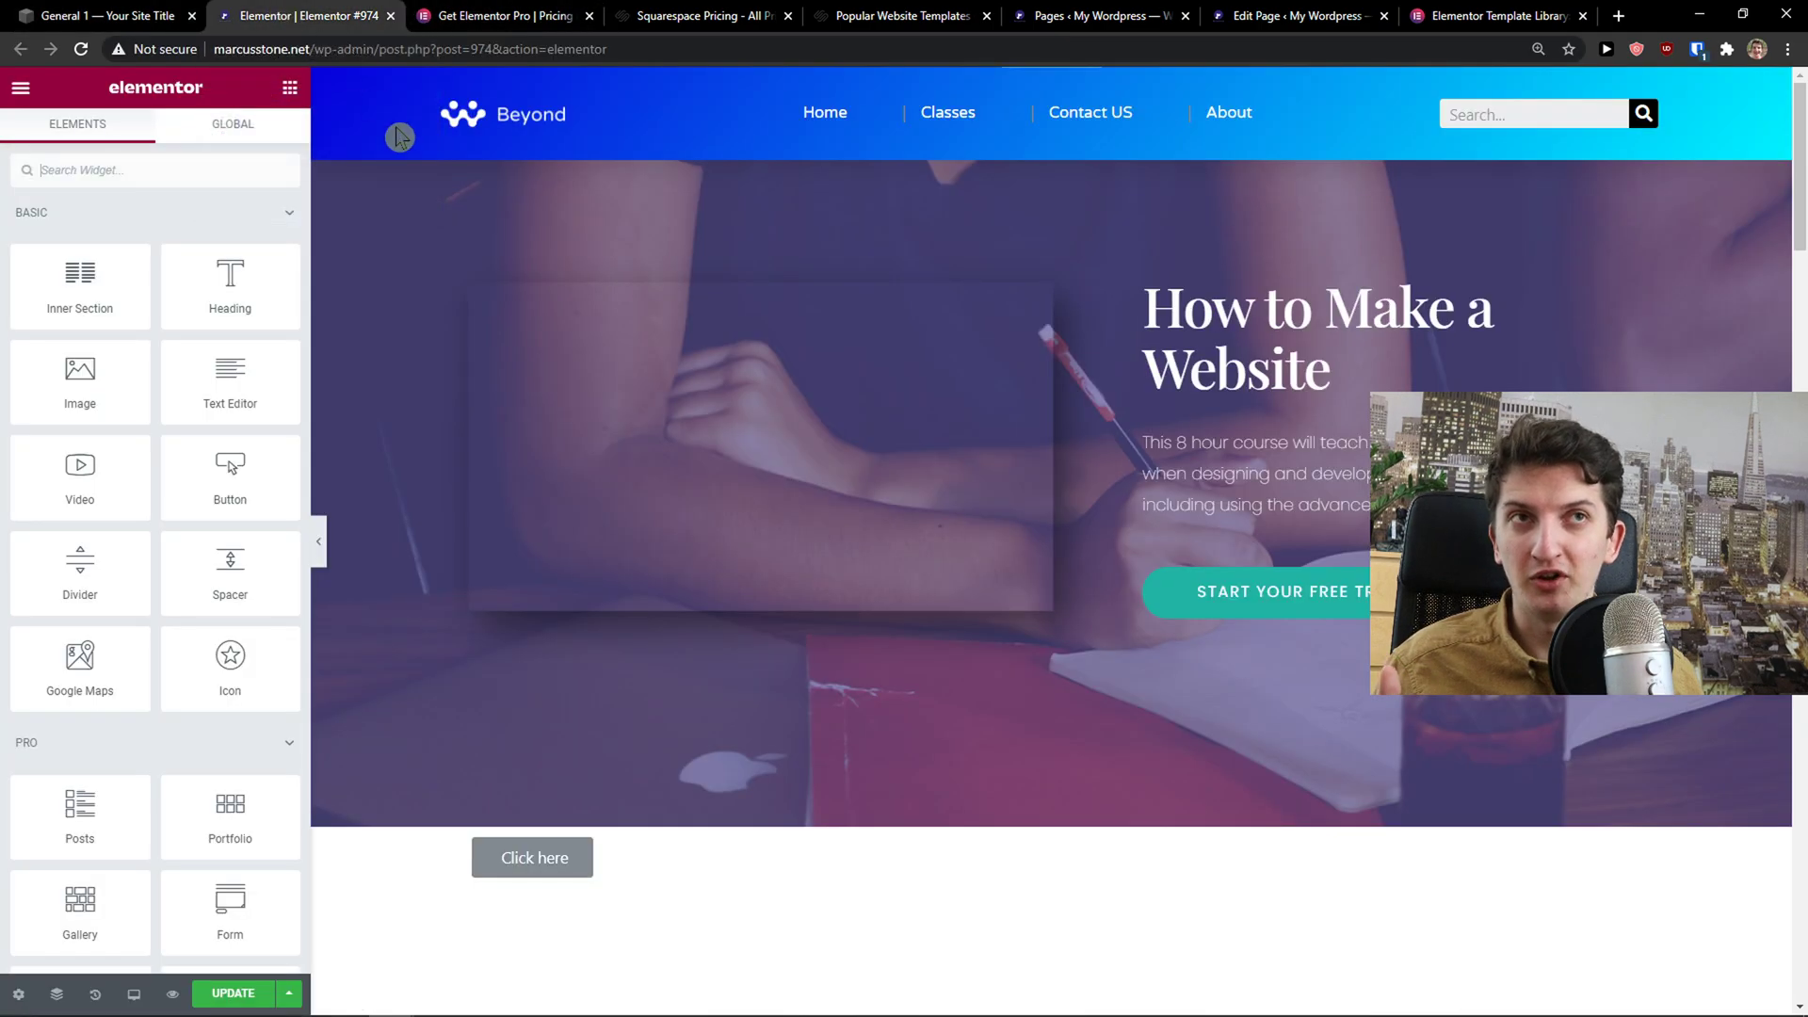
scroll(351, 404, down, 1)
scroll(351, 404, up, 1)
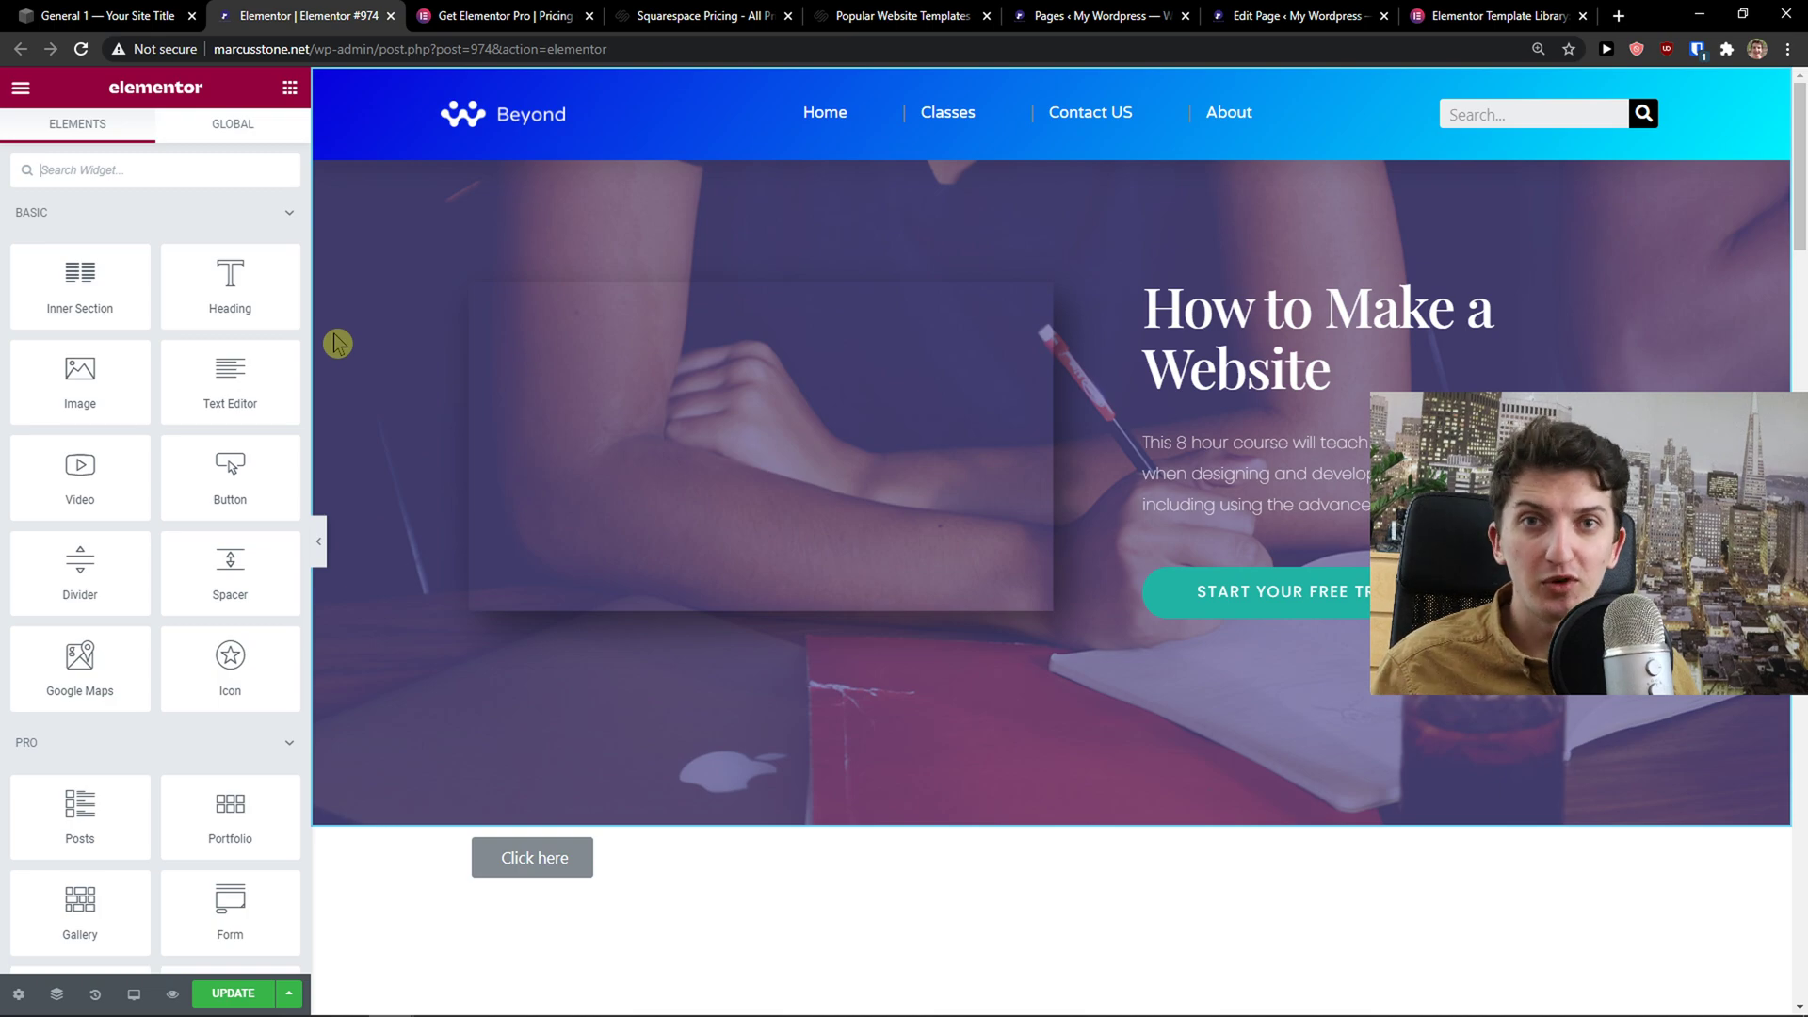
Toggle between the Elementor #974 and Squarespace General 1 tabs, ending on the What We Do About page.
key(ctrl+shift+Tab)
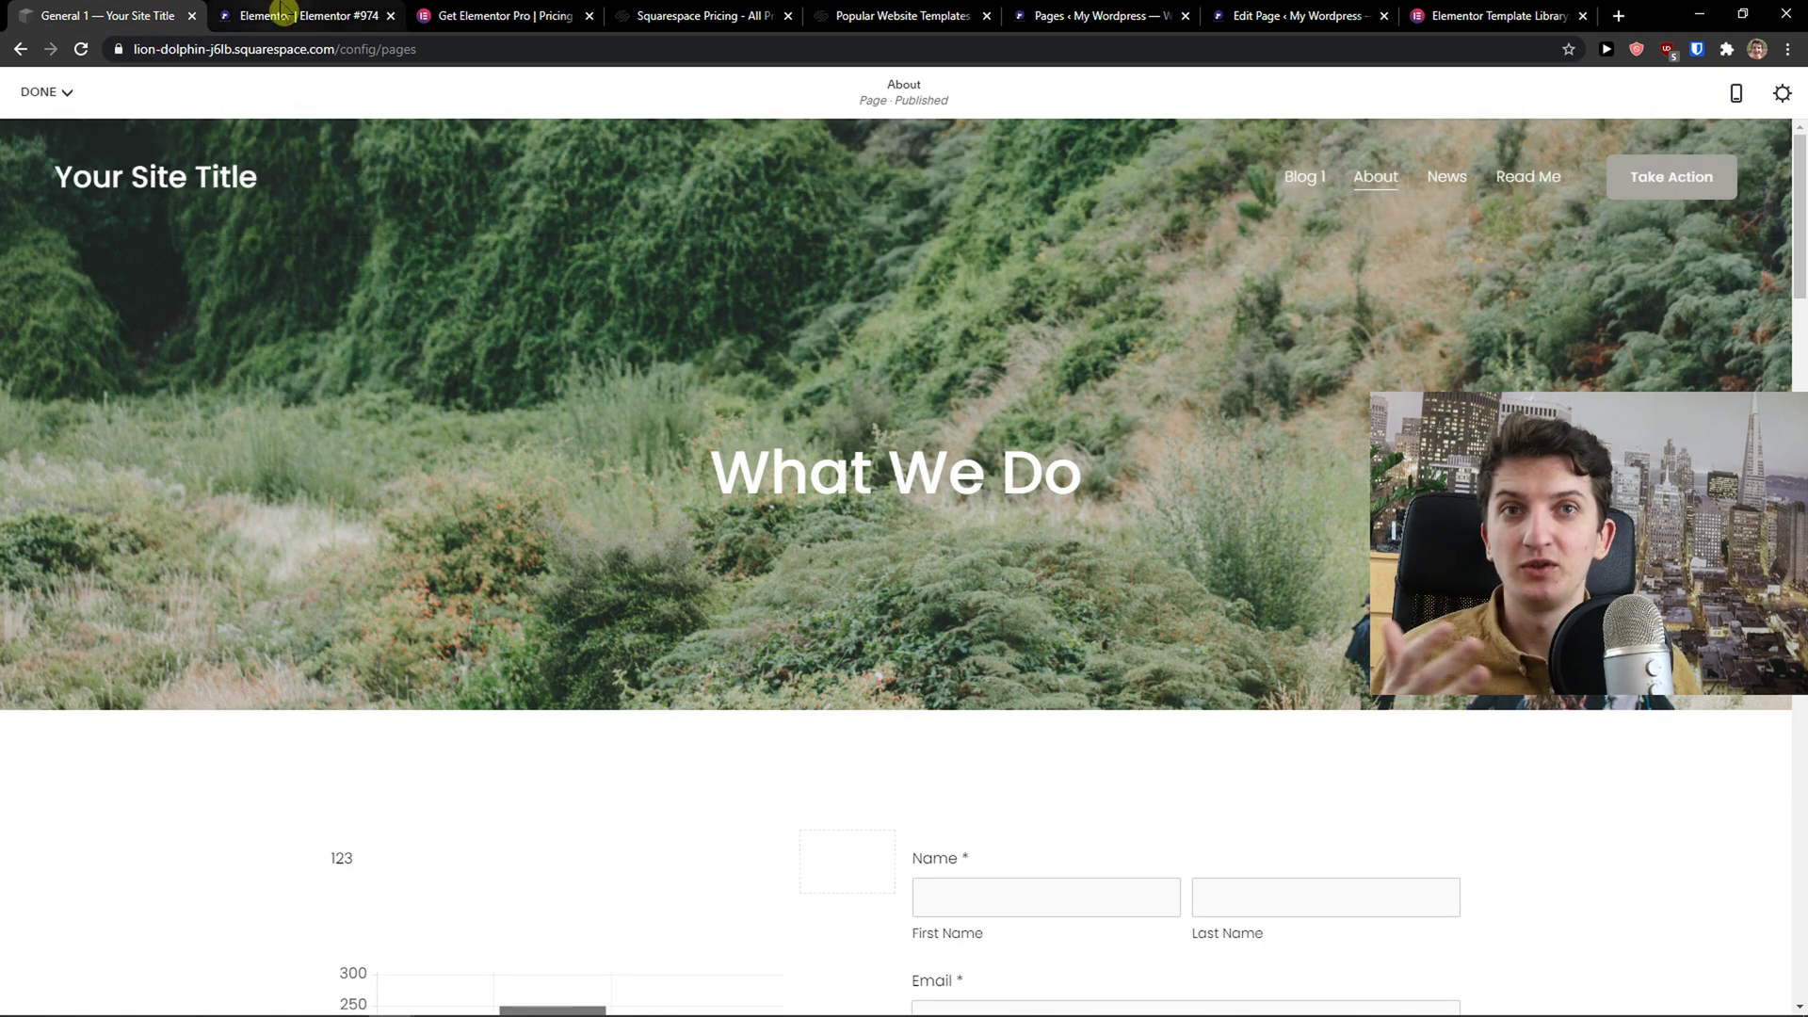
click(317, 10)
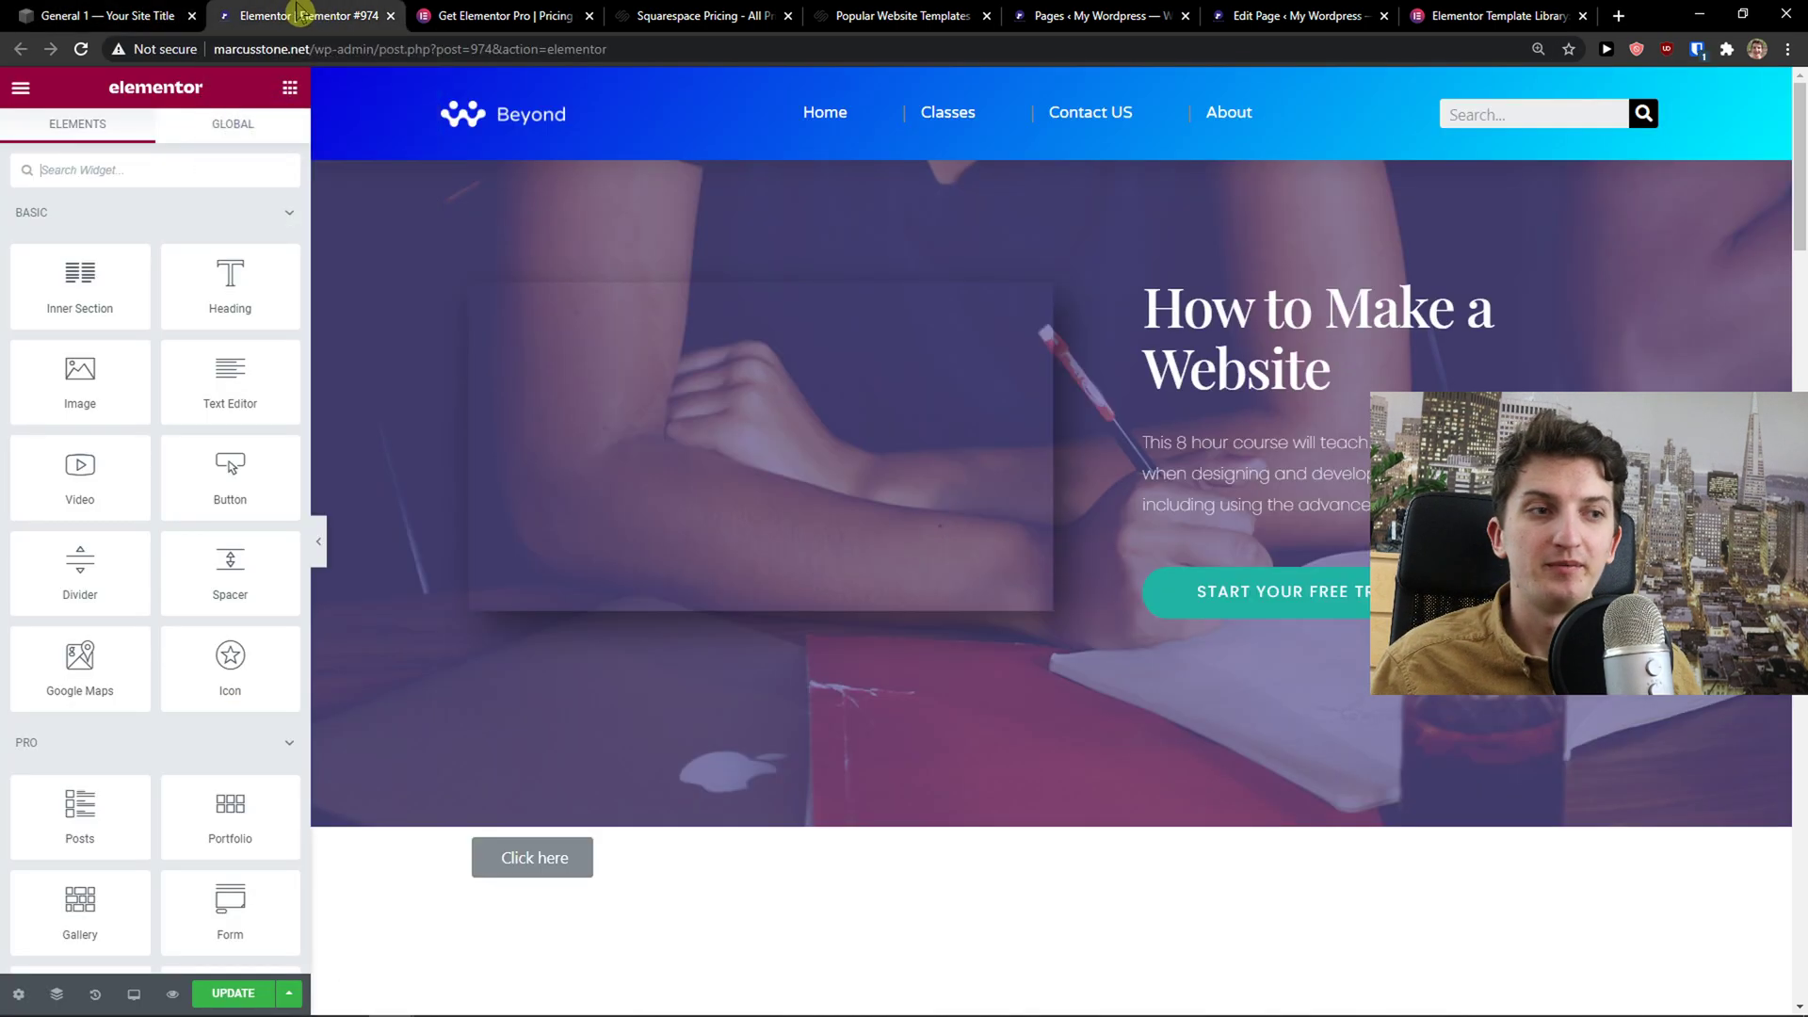
click(164, 13)
click(264, 13)
click(128, 10)
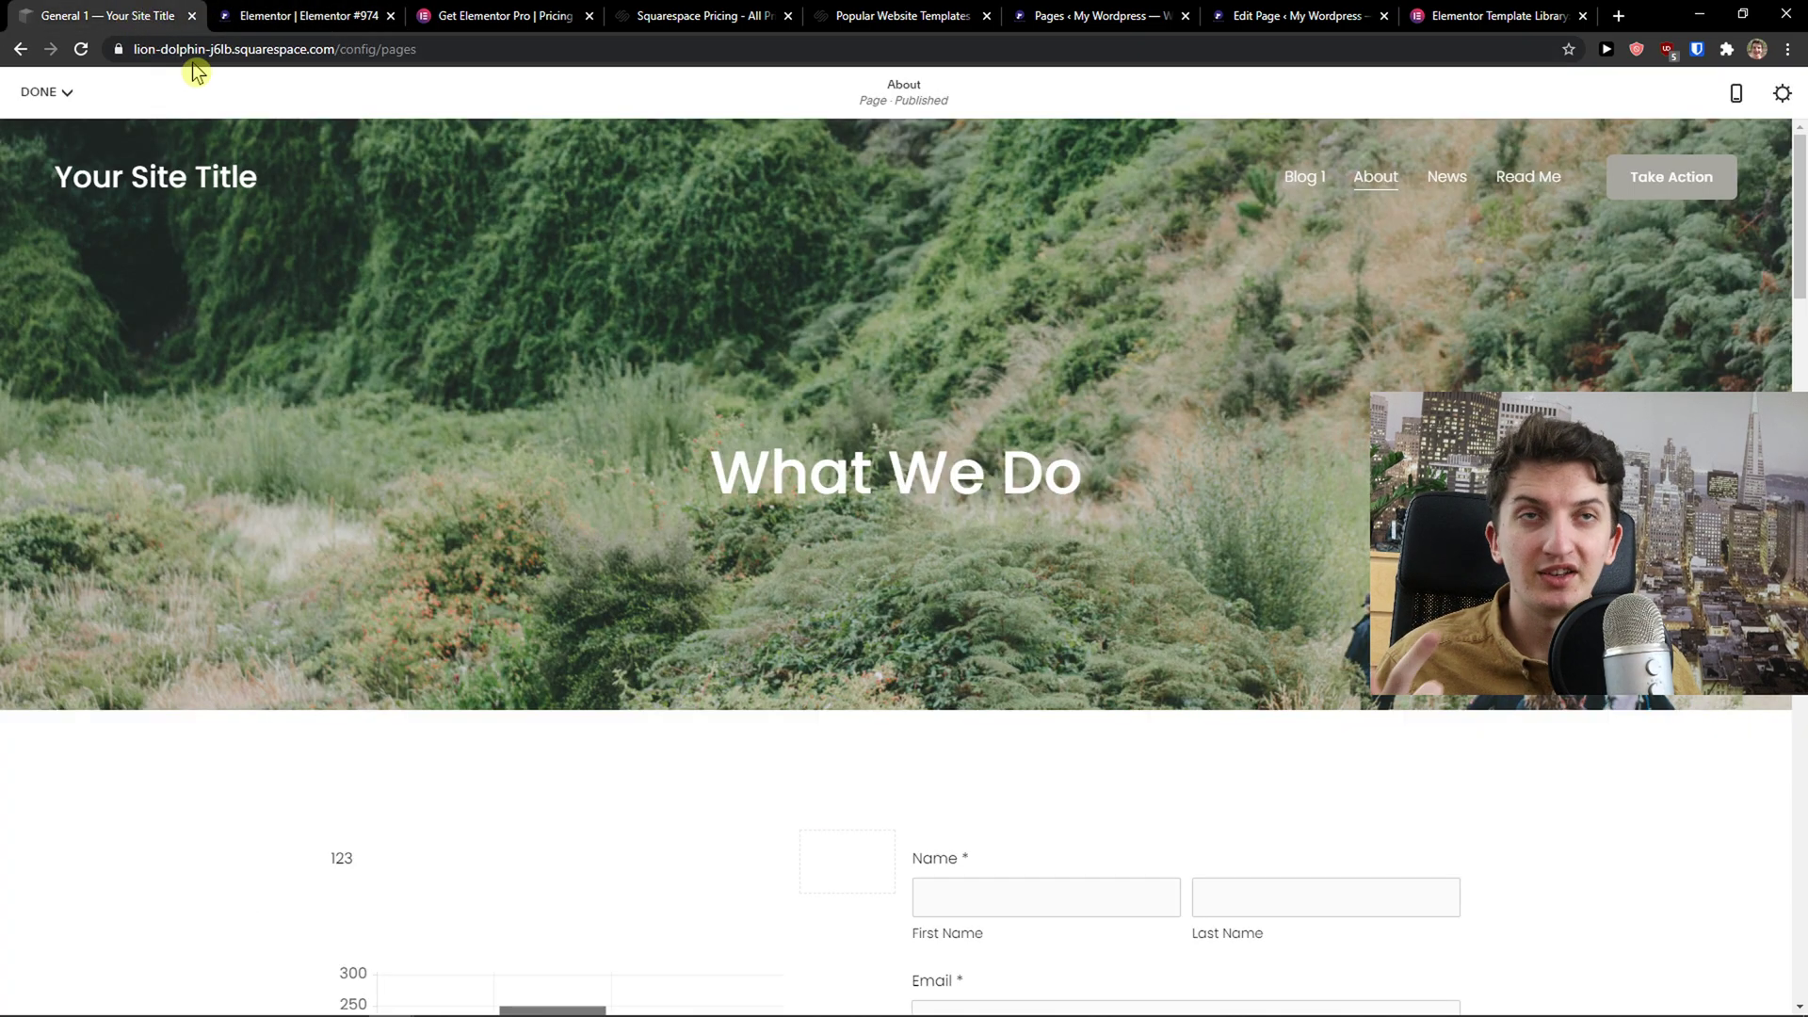
mouse_move(270, 13)
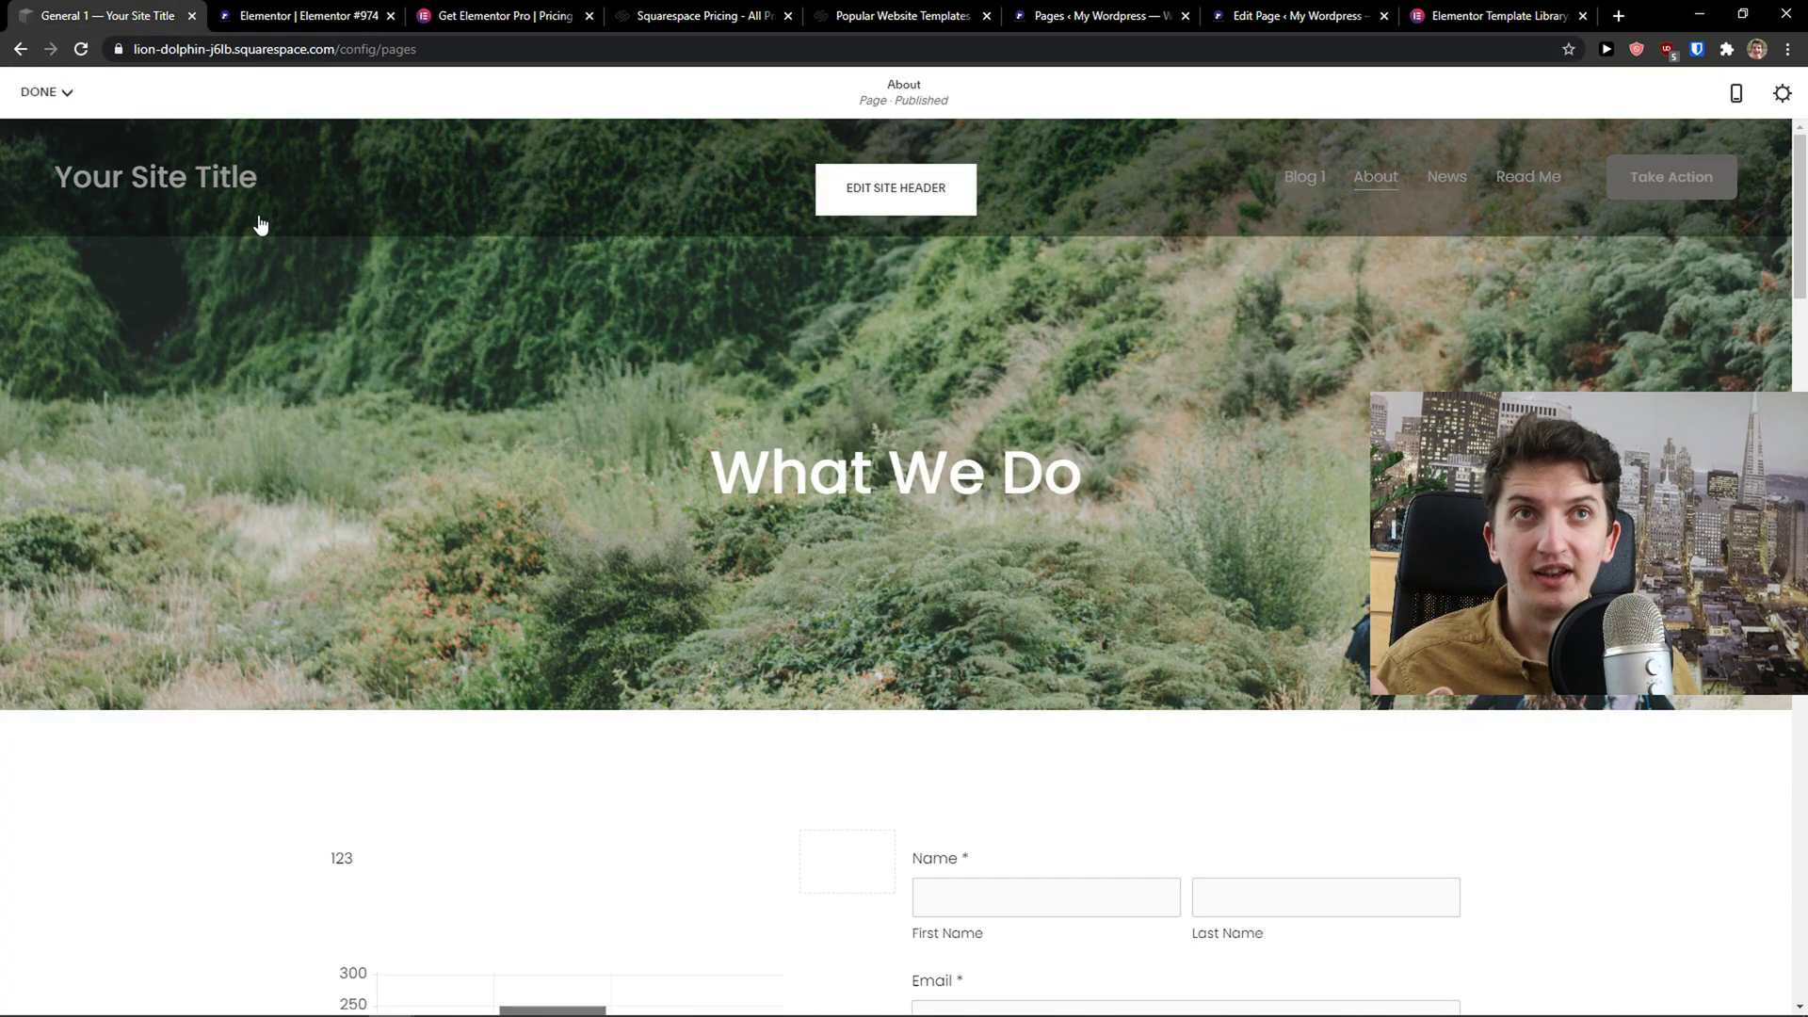
scroll(254, 254, down, 1)
scroll(254, 254, up, 1)
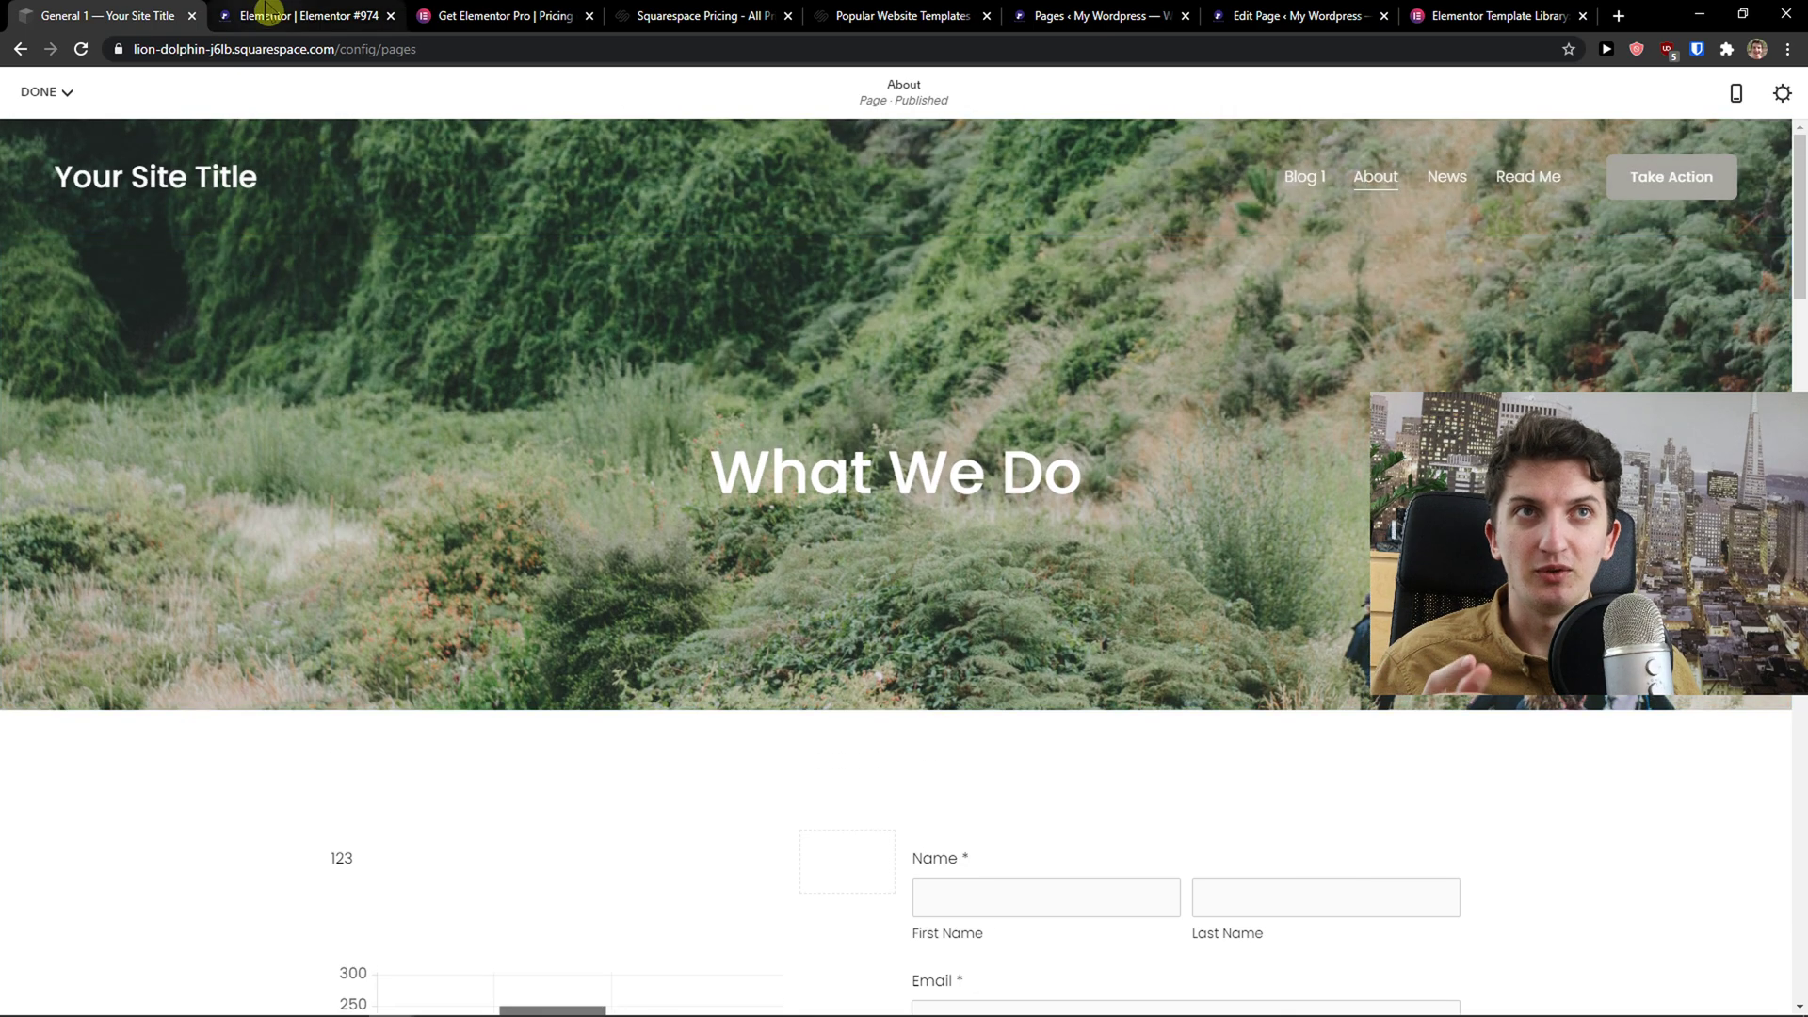
click(269, 12)
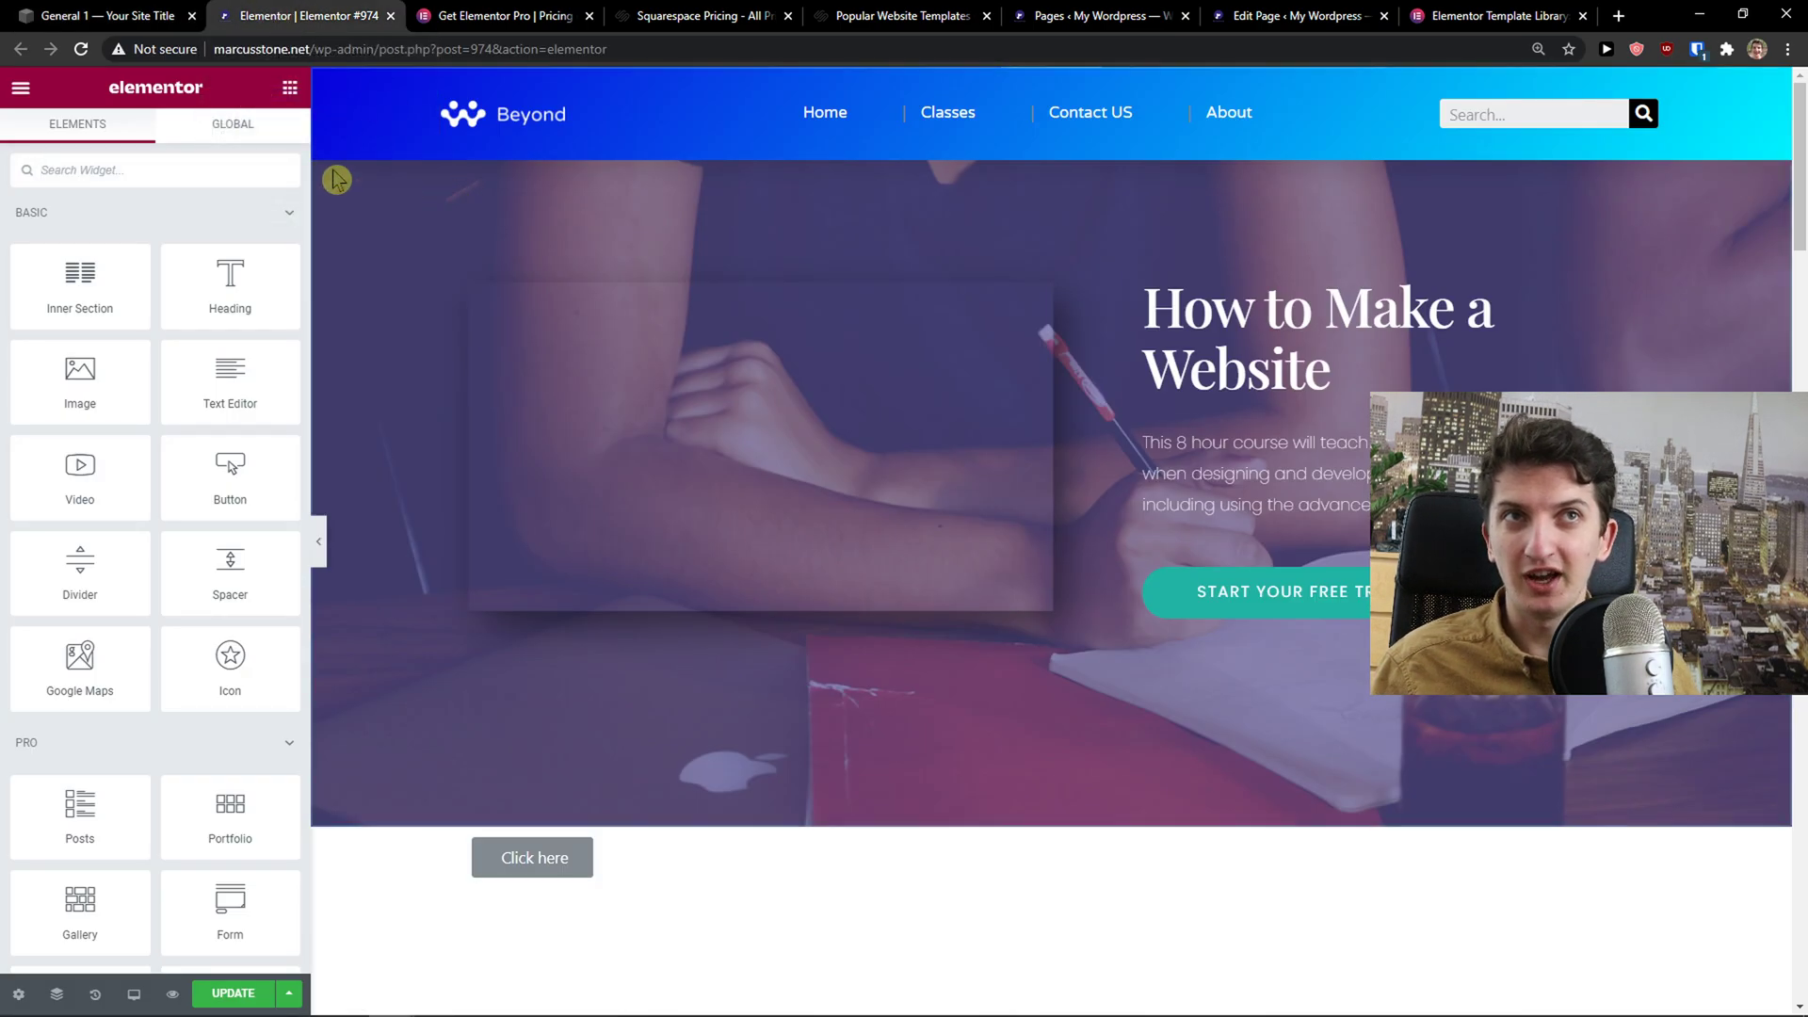
key(ctrl+shift+Tab)
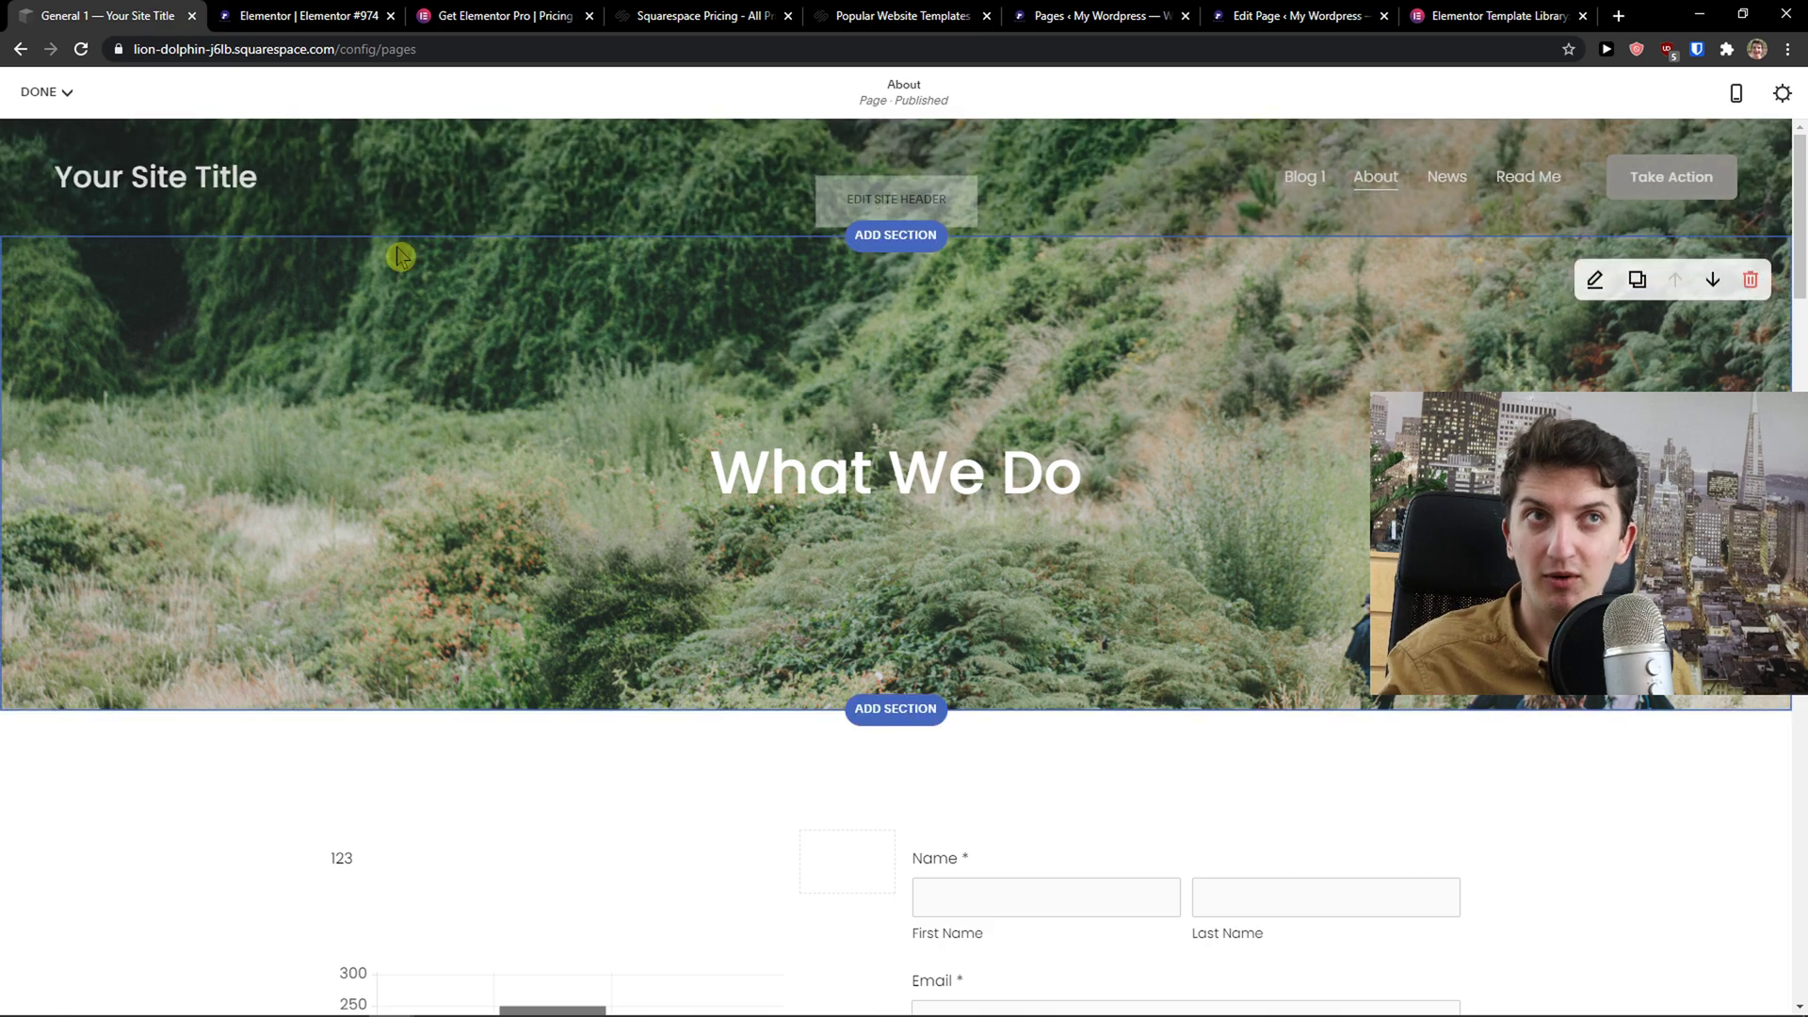
Browse the Images and Contact layouts in Add a Section on the About page.
scroll(499, 405, down, 3)
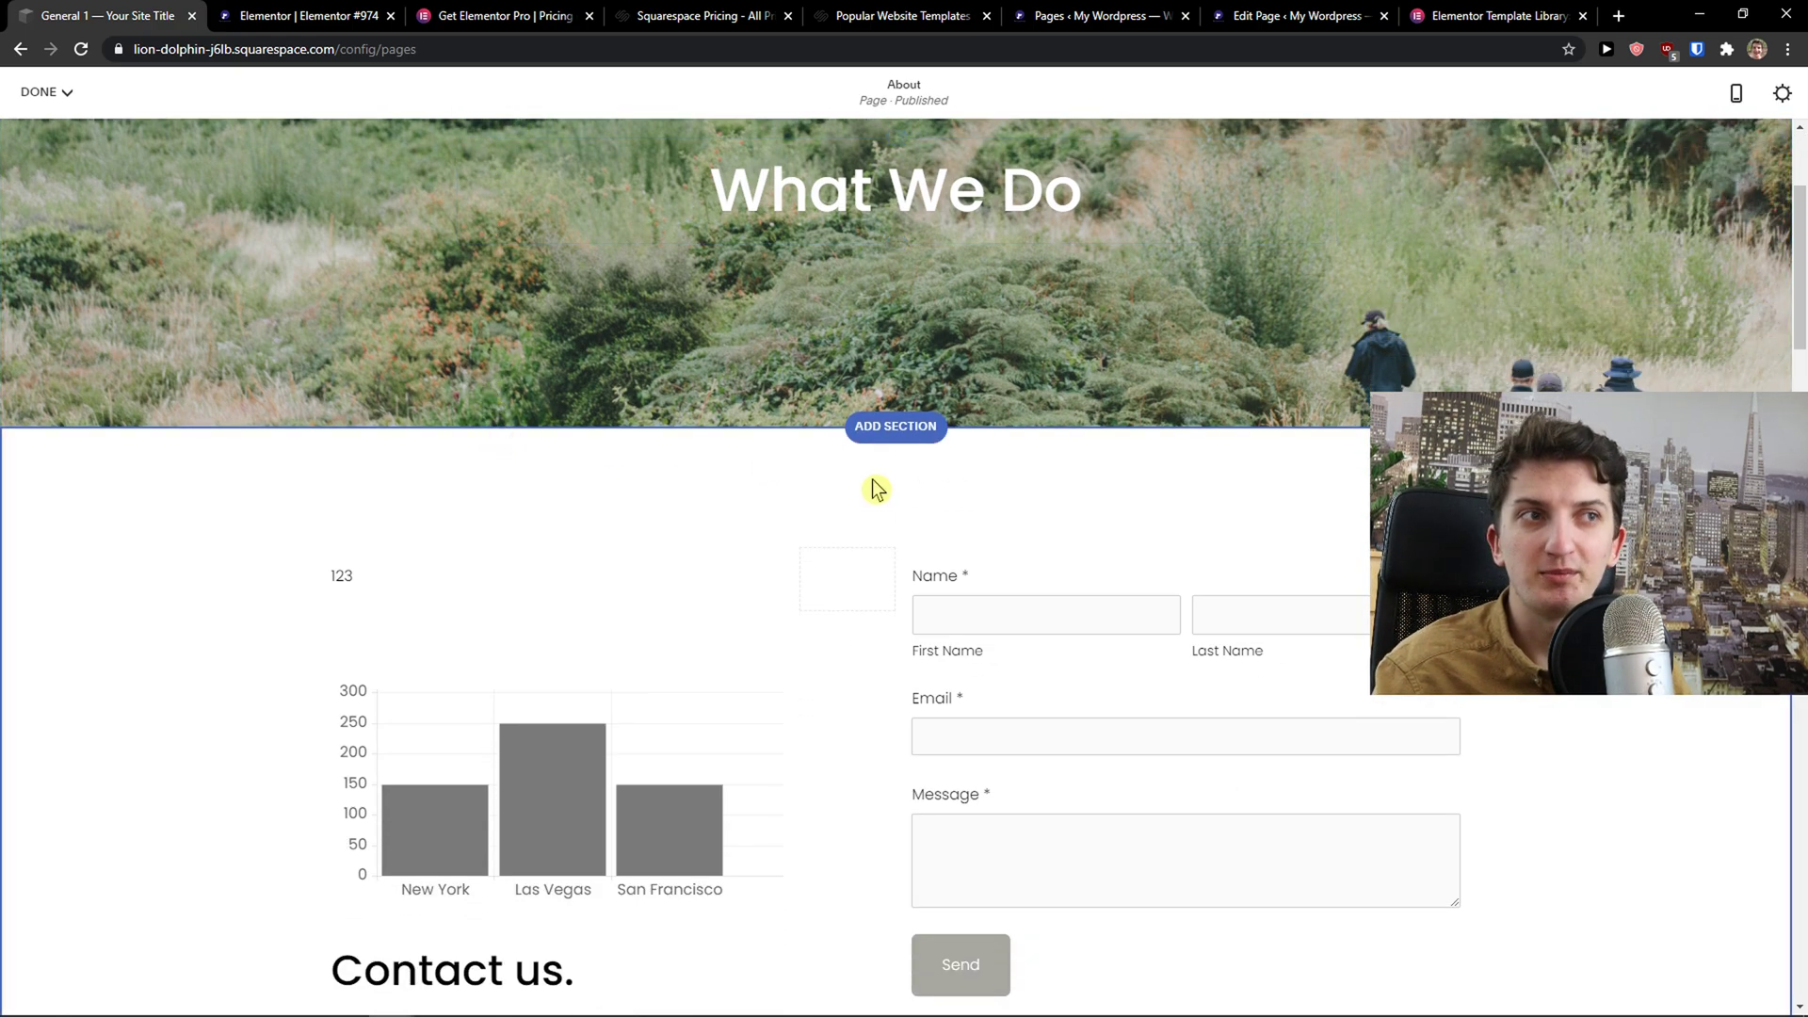
scroll(874, 489, up, 1)
click(895, 516)
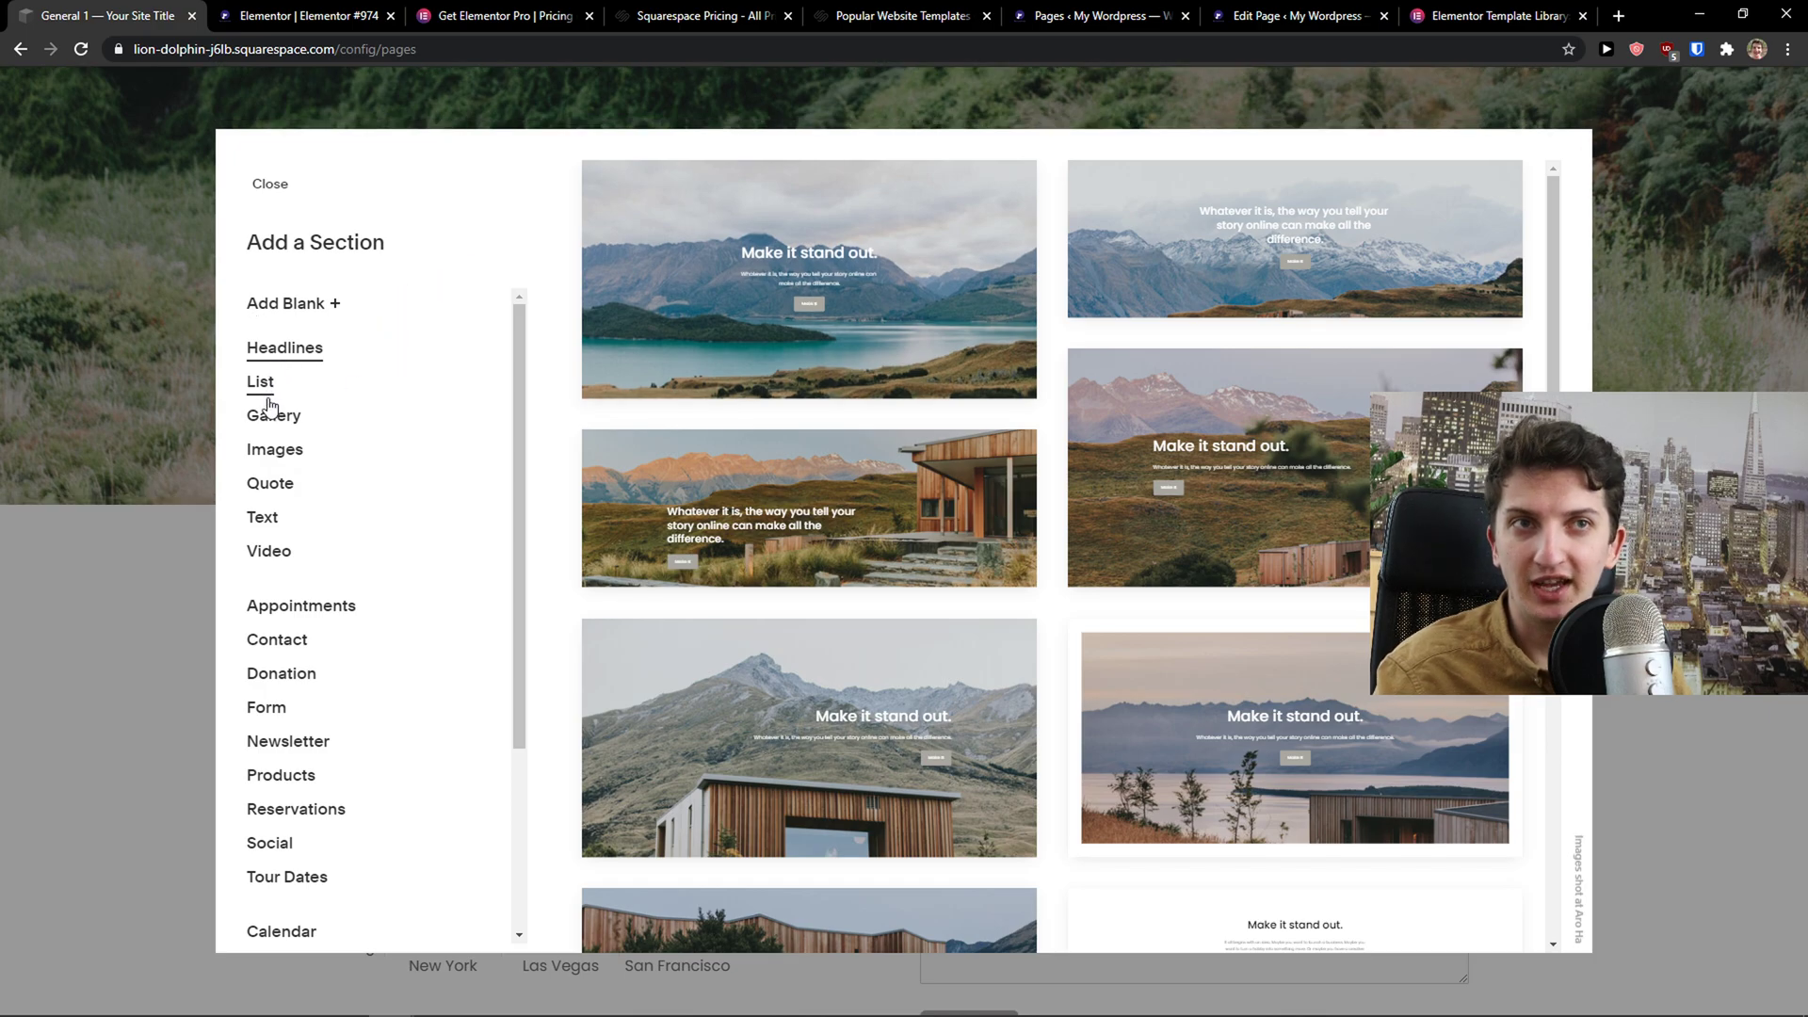
scroll(273, 386, down, 1)
click(275, 357)
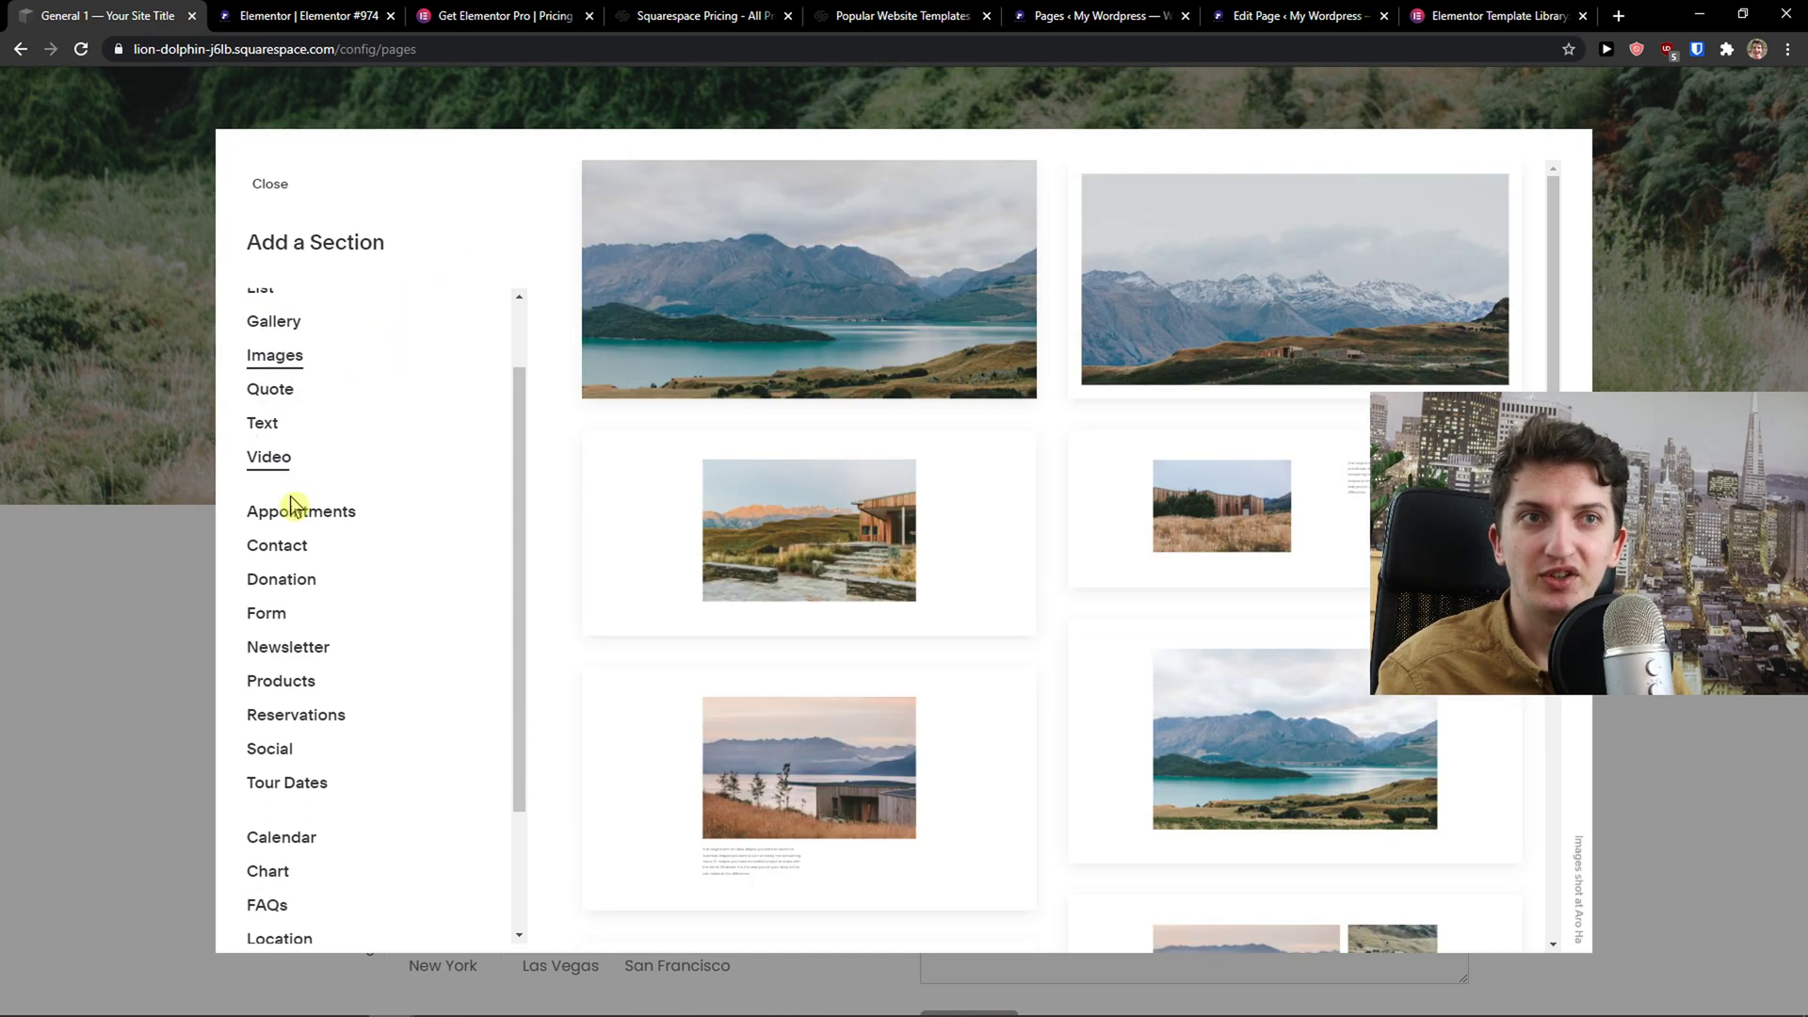
click(277, 546)
Close Add a Section without adding anything and pick up the chart block to move it.
click(114, 658)
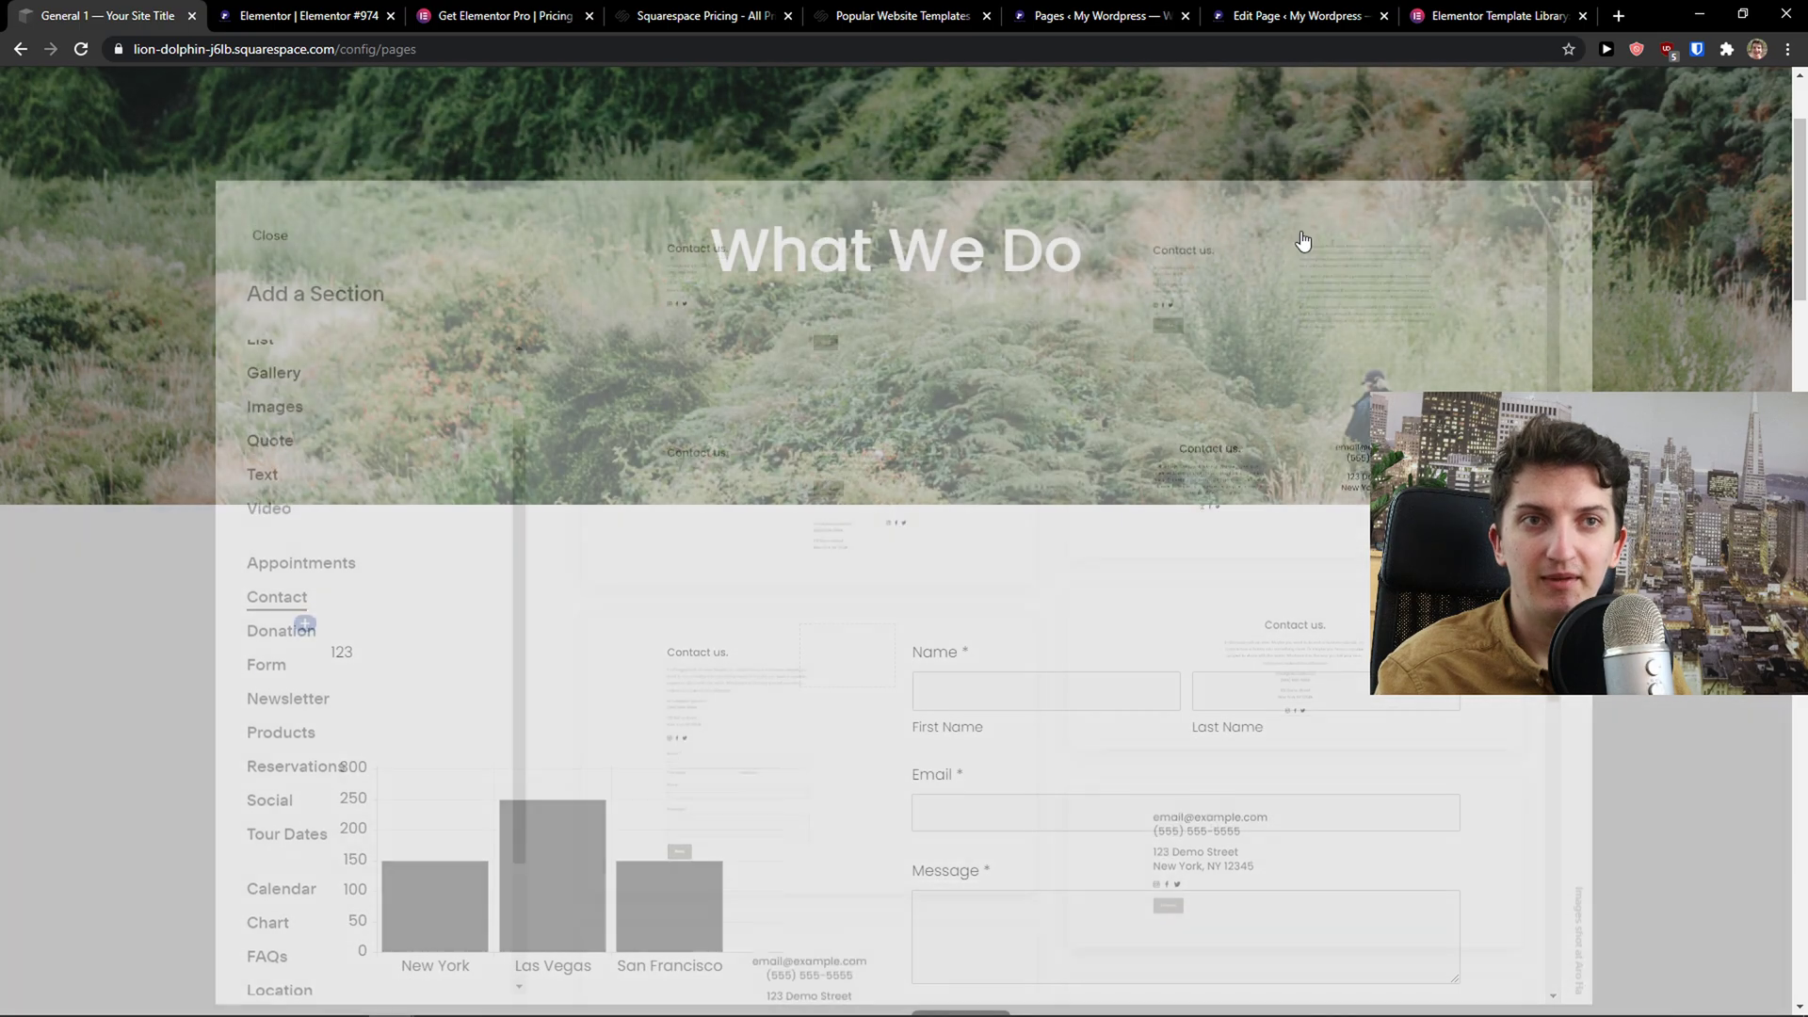
scroll(525, 625, down, 3)
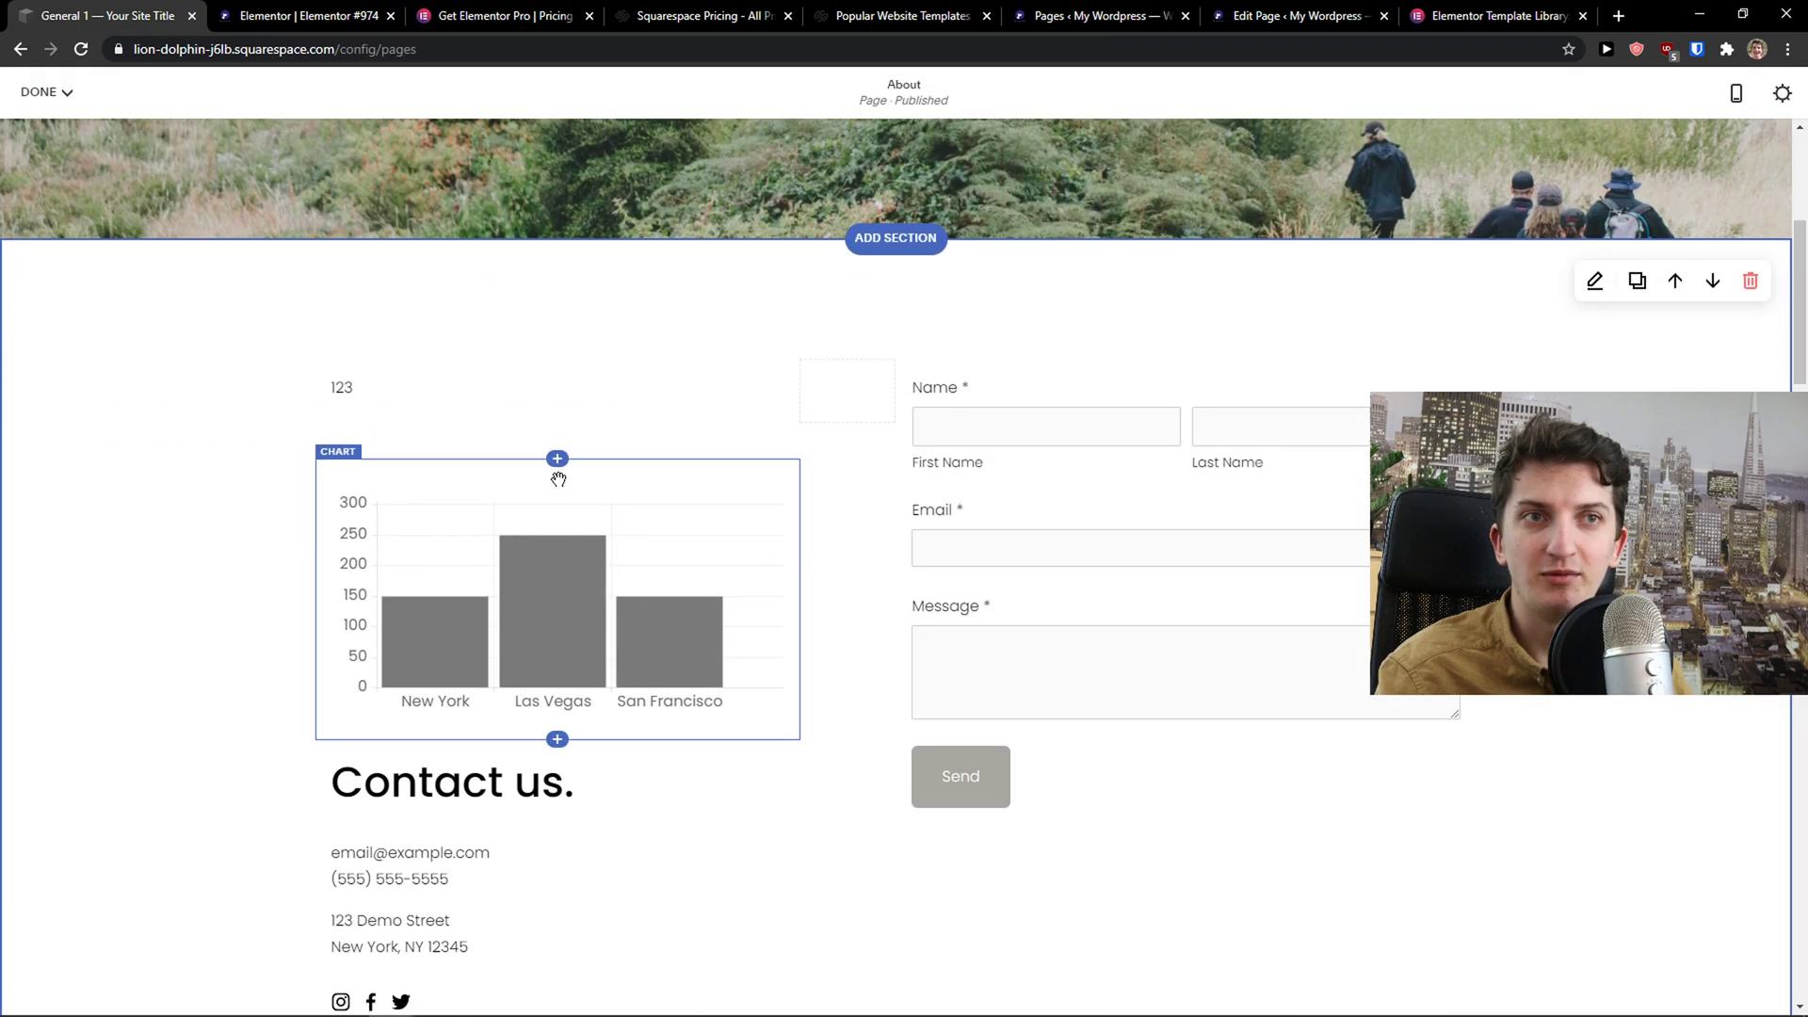
drag(558, 480, 541, 513)
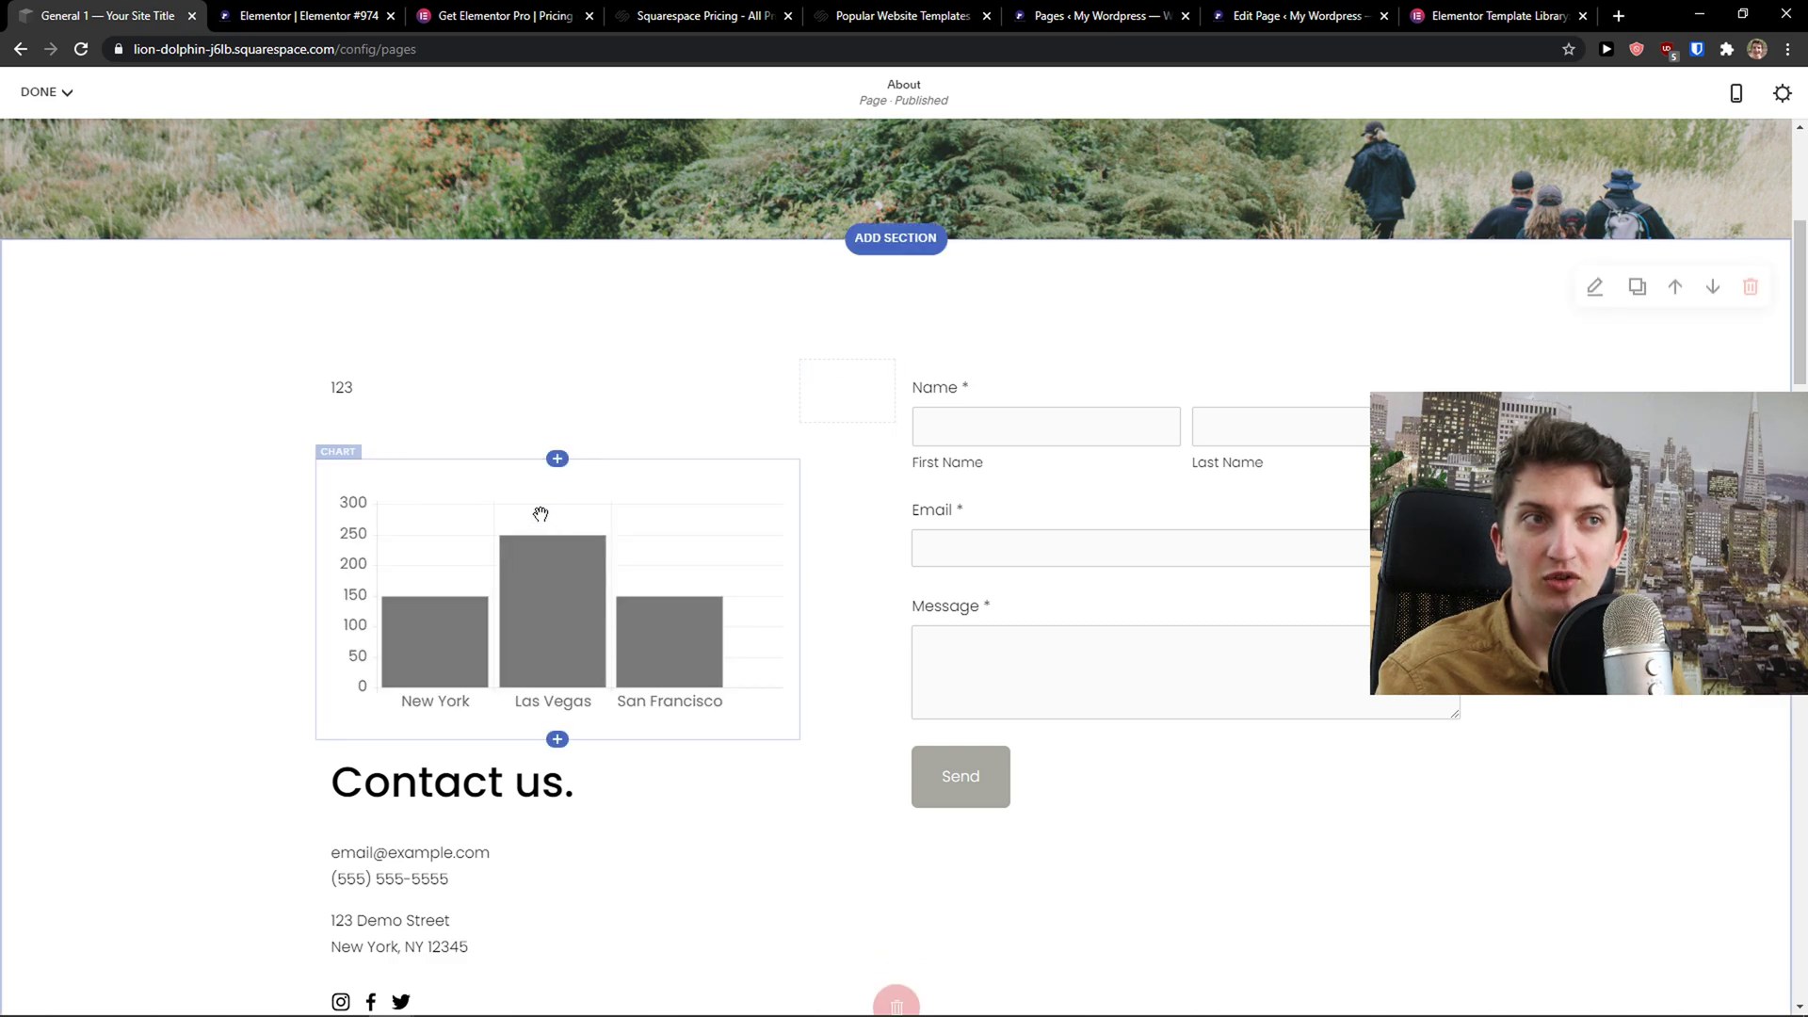
Insert a button block above the chart from the content blocks list.
click(559, 460)
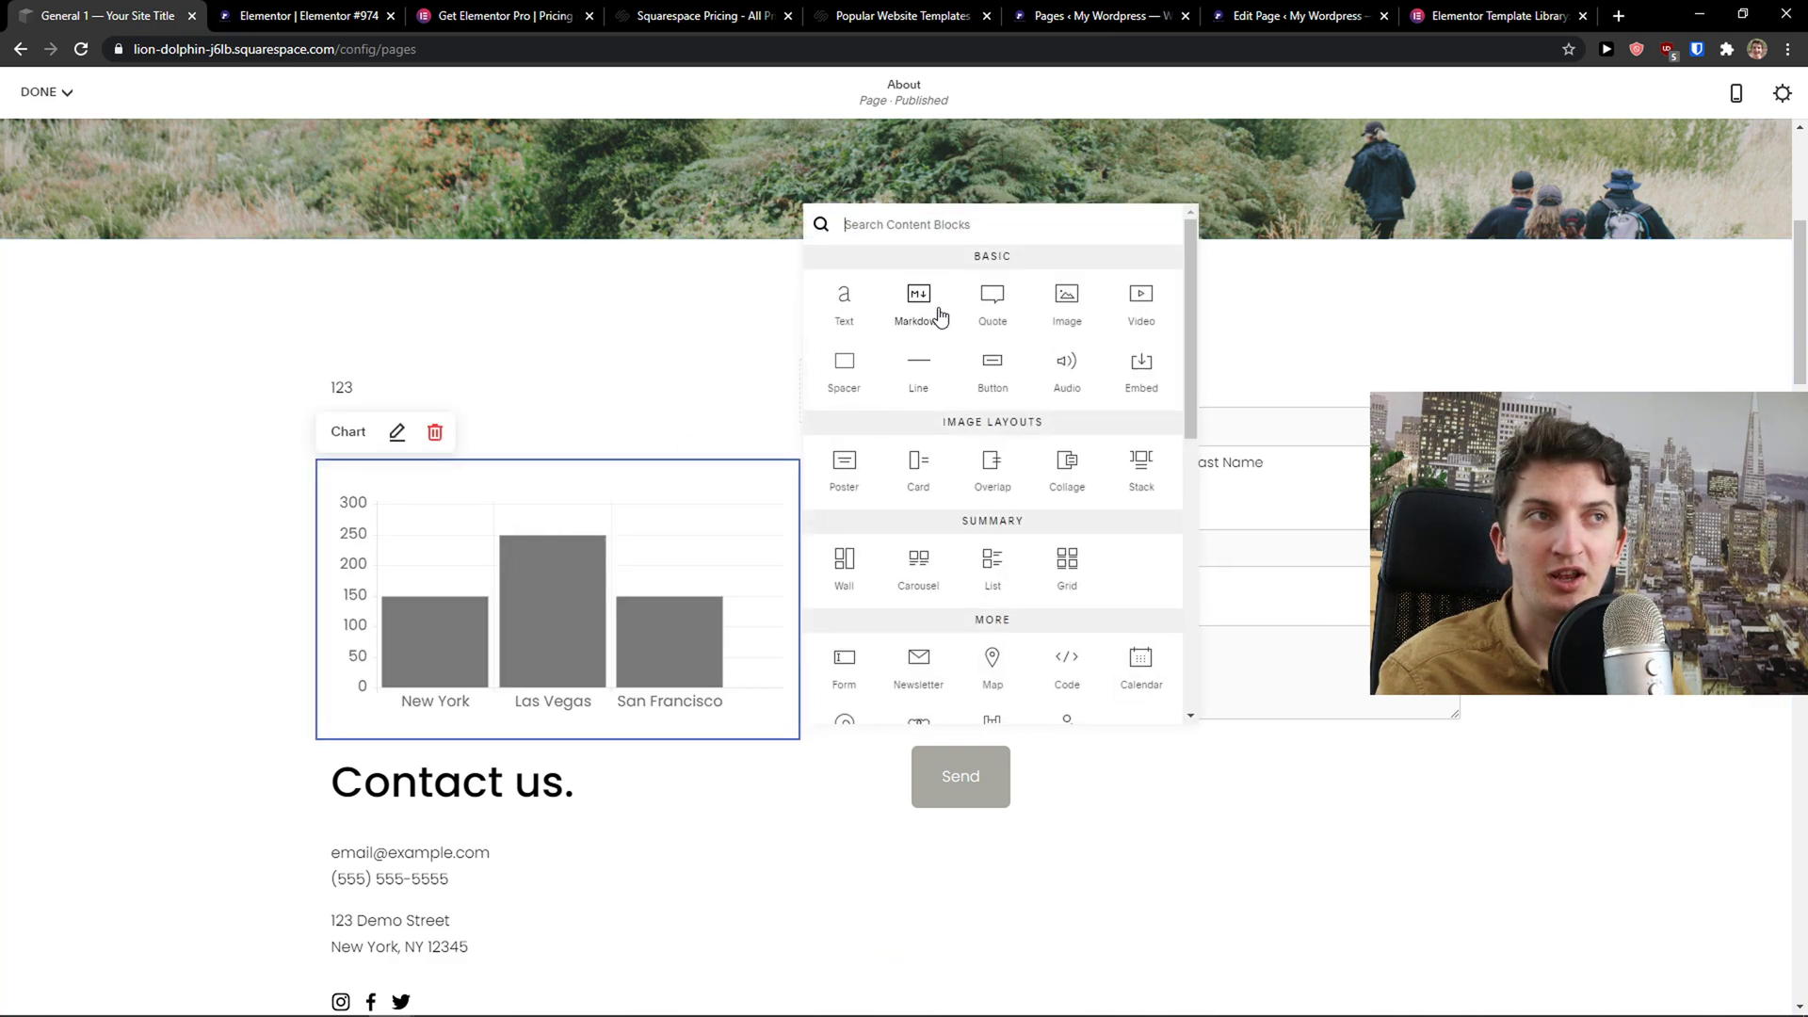
scroll(926, 308, down, 1)
scroll(926, 307, up, 1)
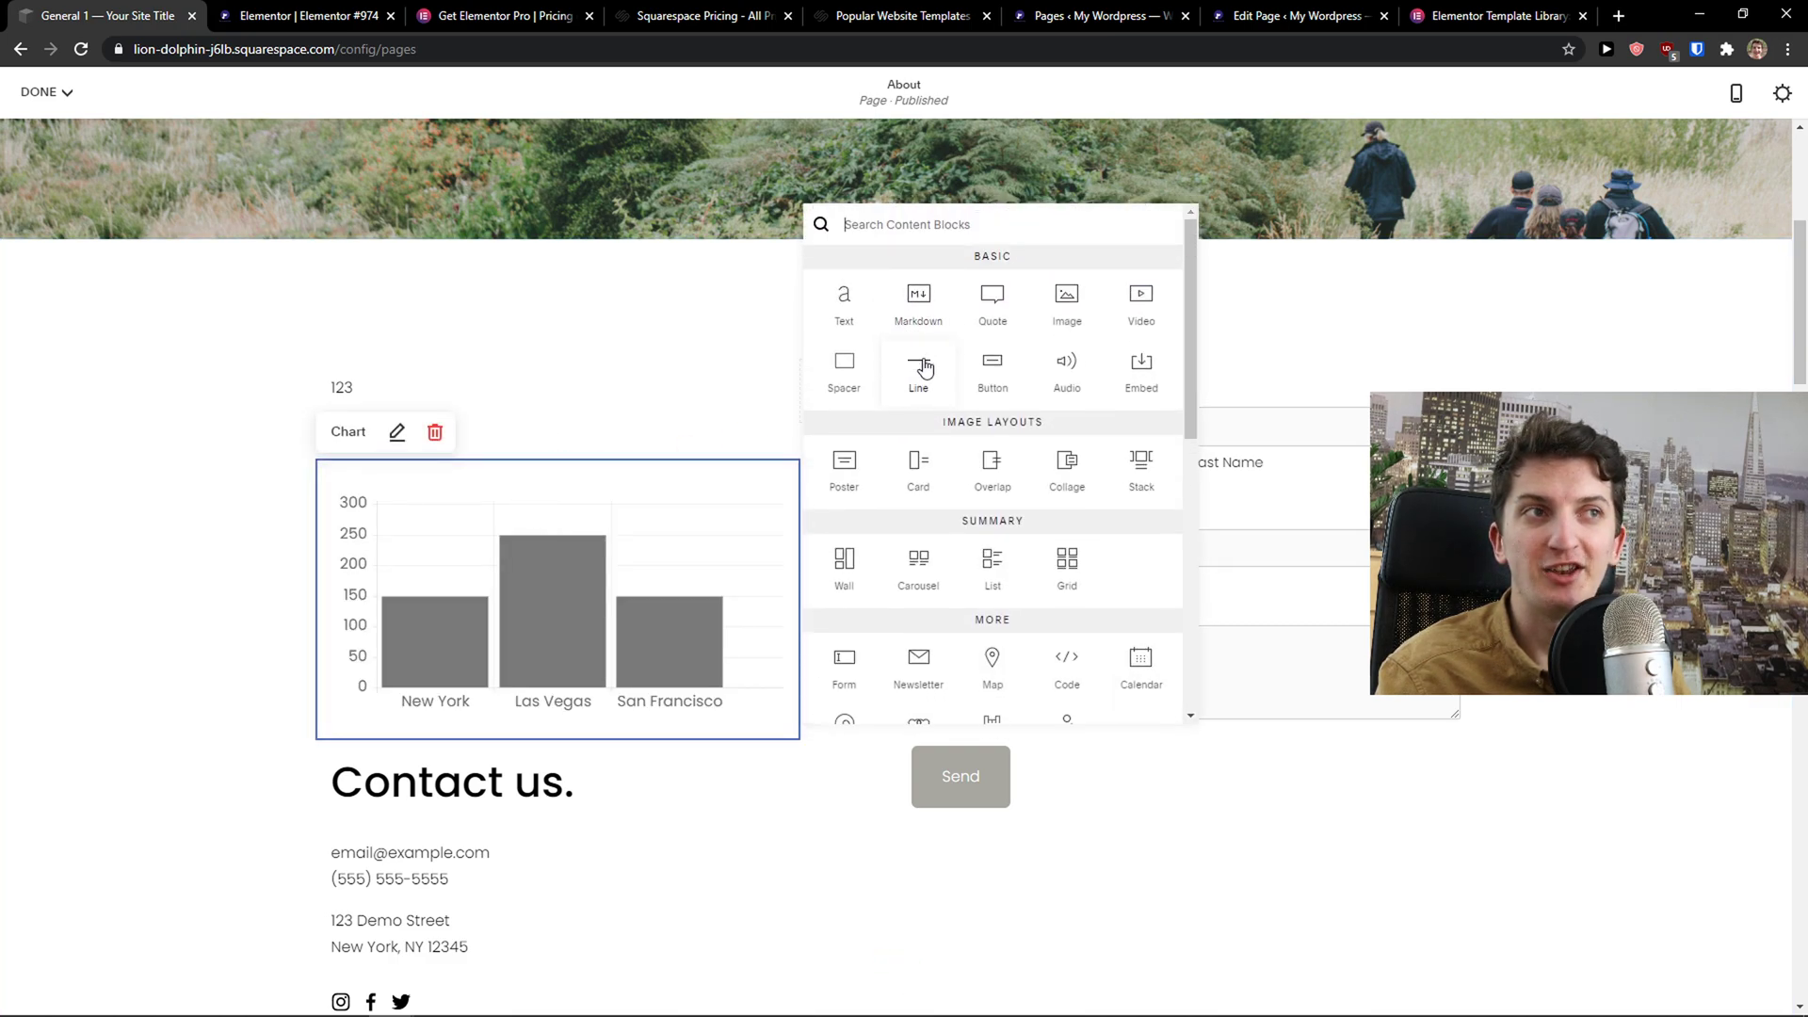
click(990, 371)
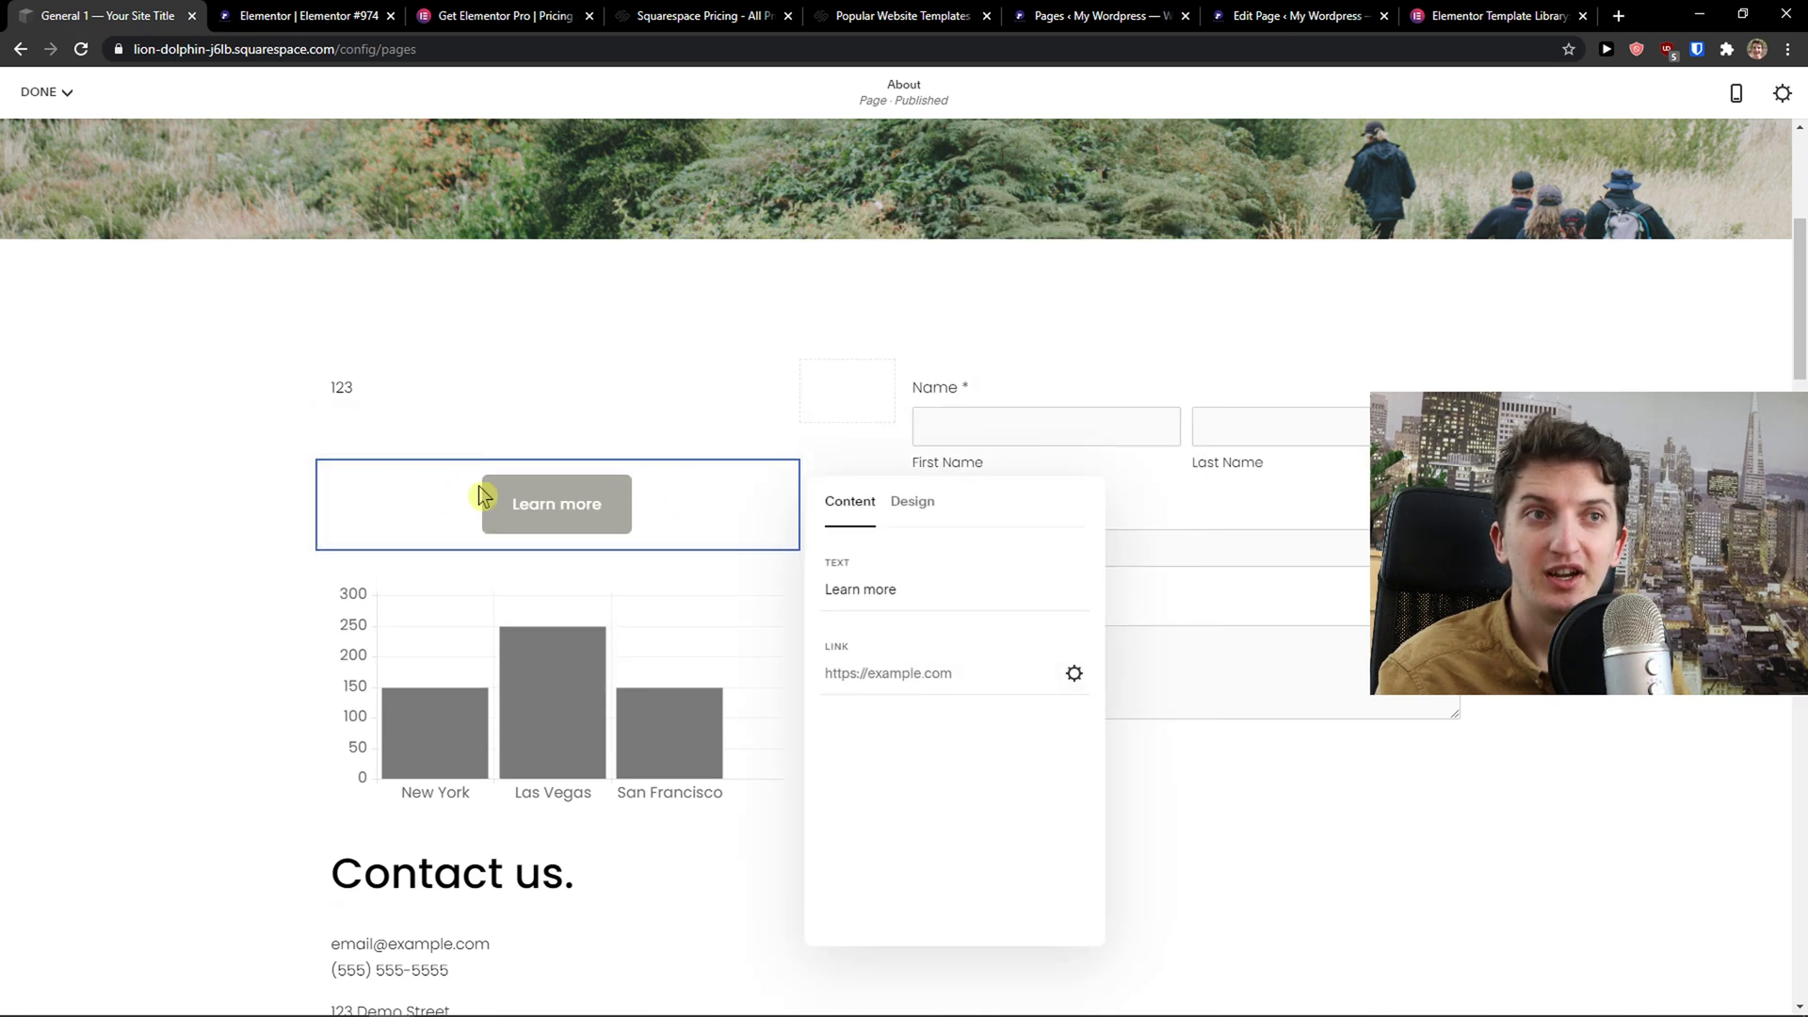
Try placing the Learn more button near the contact form, finally dropping it under 123 in the left column.
drag(482, 501, 408, 751)
scroll(532, 753, down, 1)
drag(534, 697, 517, 802)
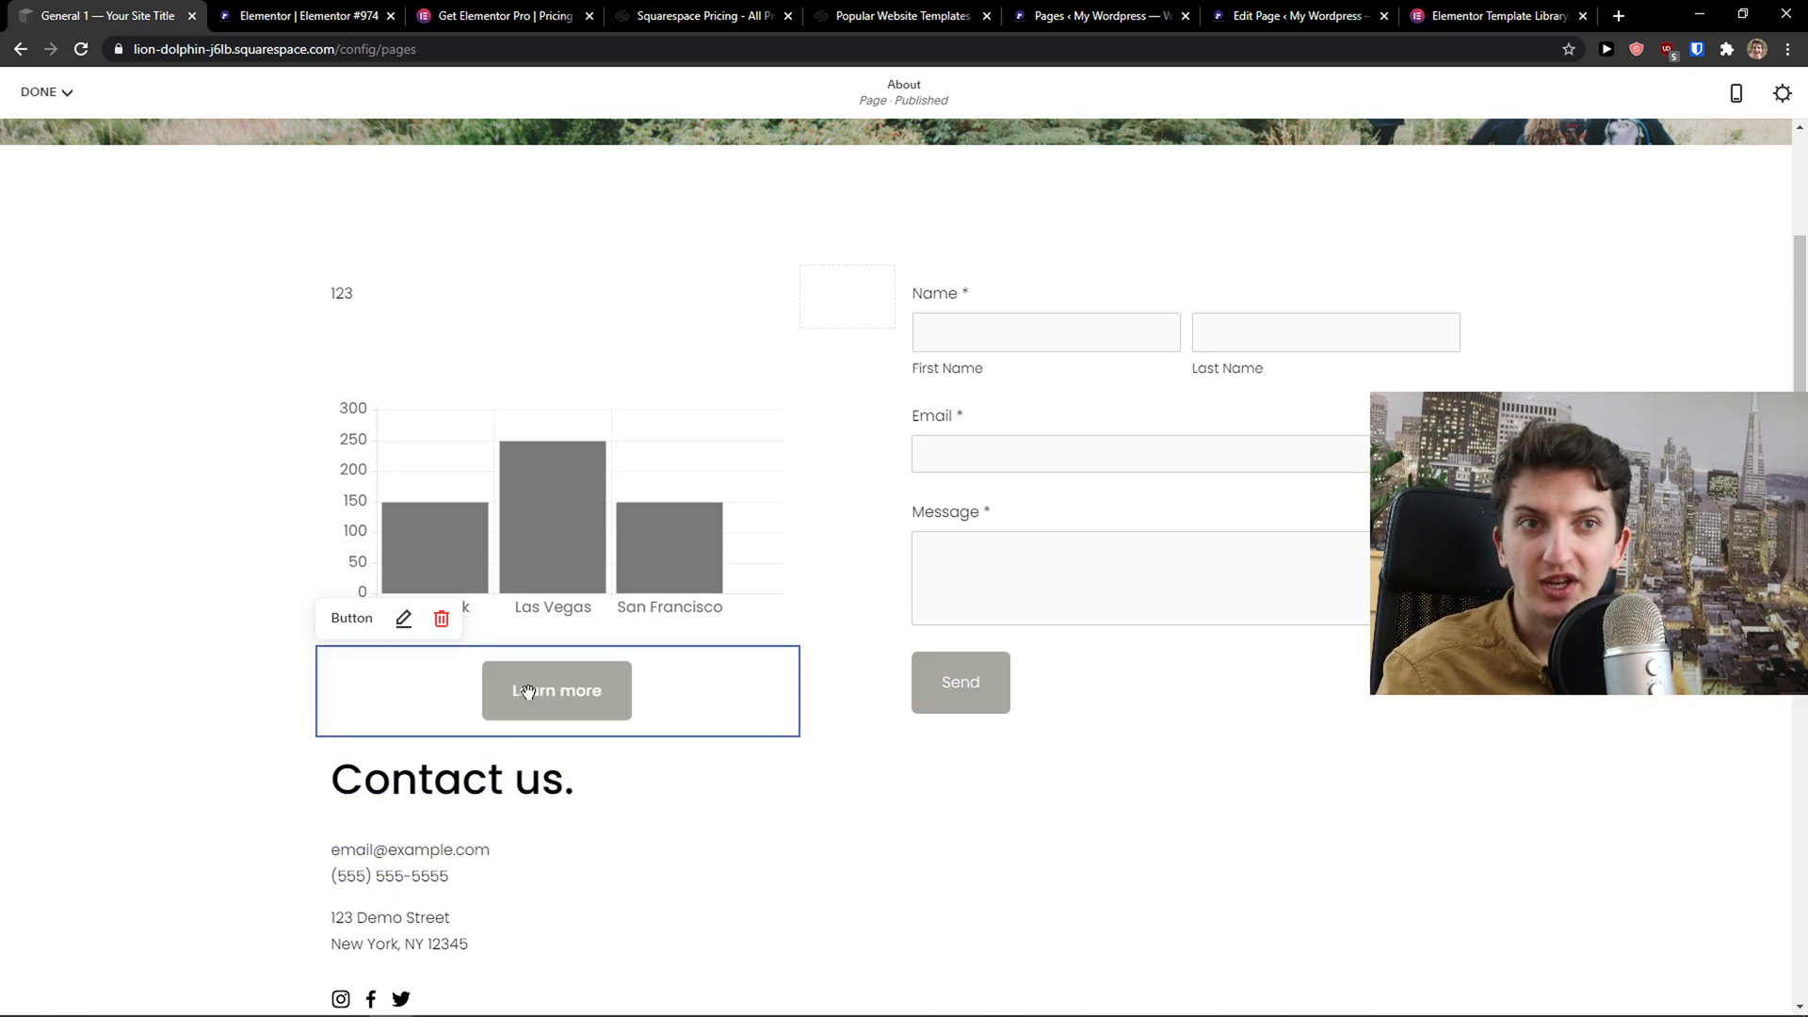
drag(541, 692, 554, 828)
drag(589, 690, 1134, 504)
drag(882, 311, 448, 355)
After trying video and button widgets, add a Countdown widget to the Click here section.
click(329, 13)
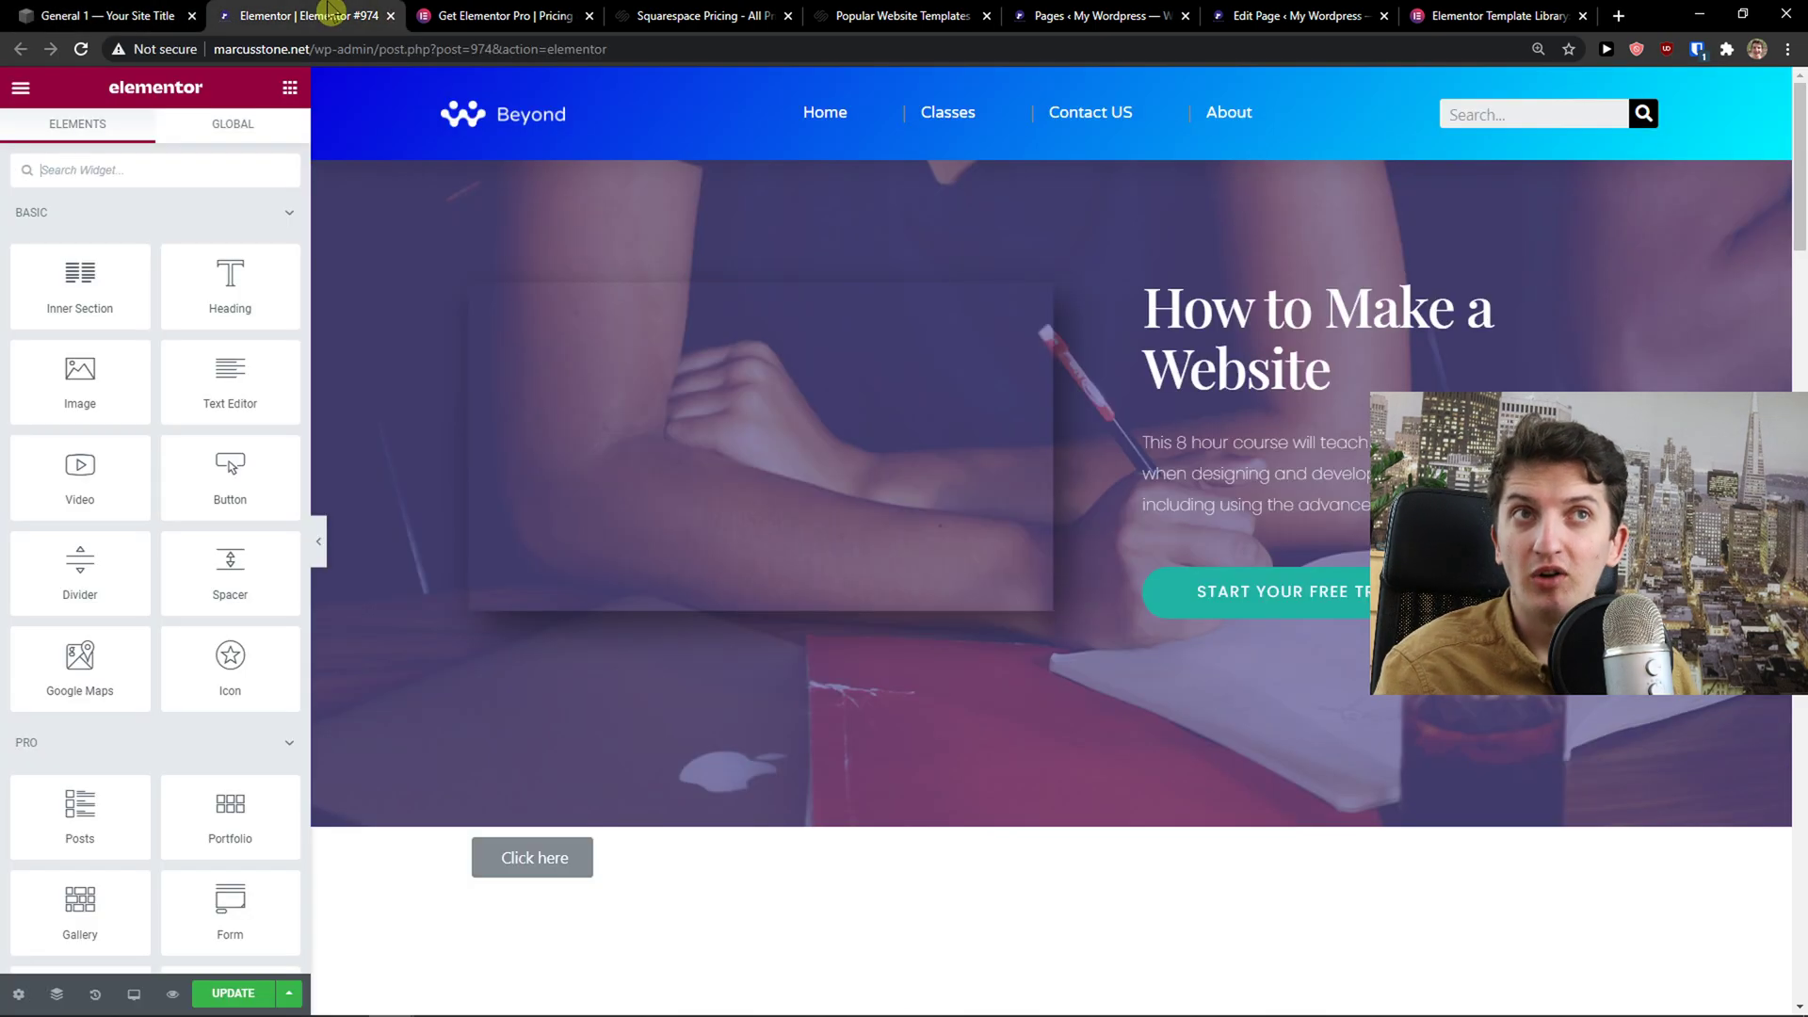
scroll(537, 331, down, 3)
scroll(189, 302, down, 8)
scroll(190, 297, down, 3)
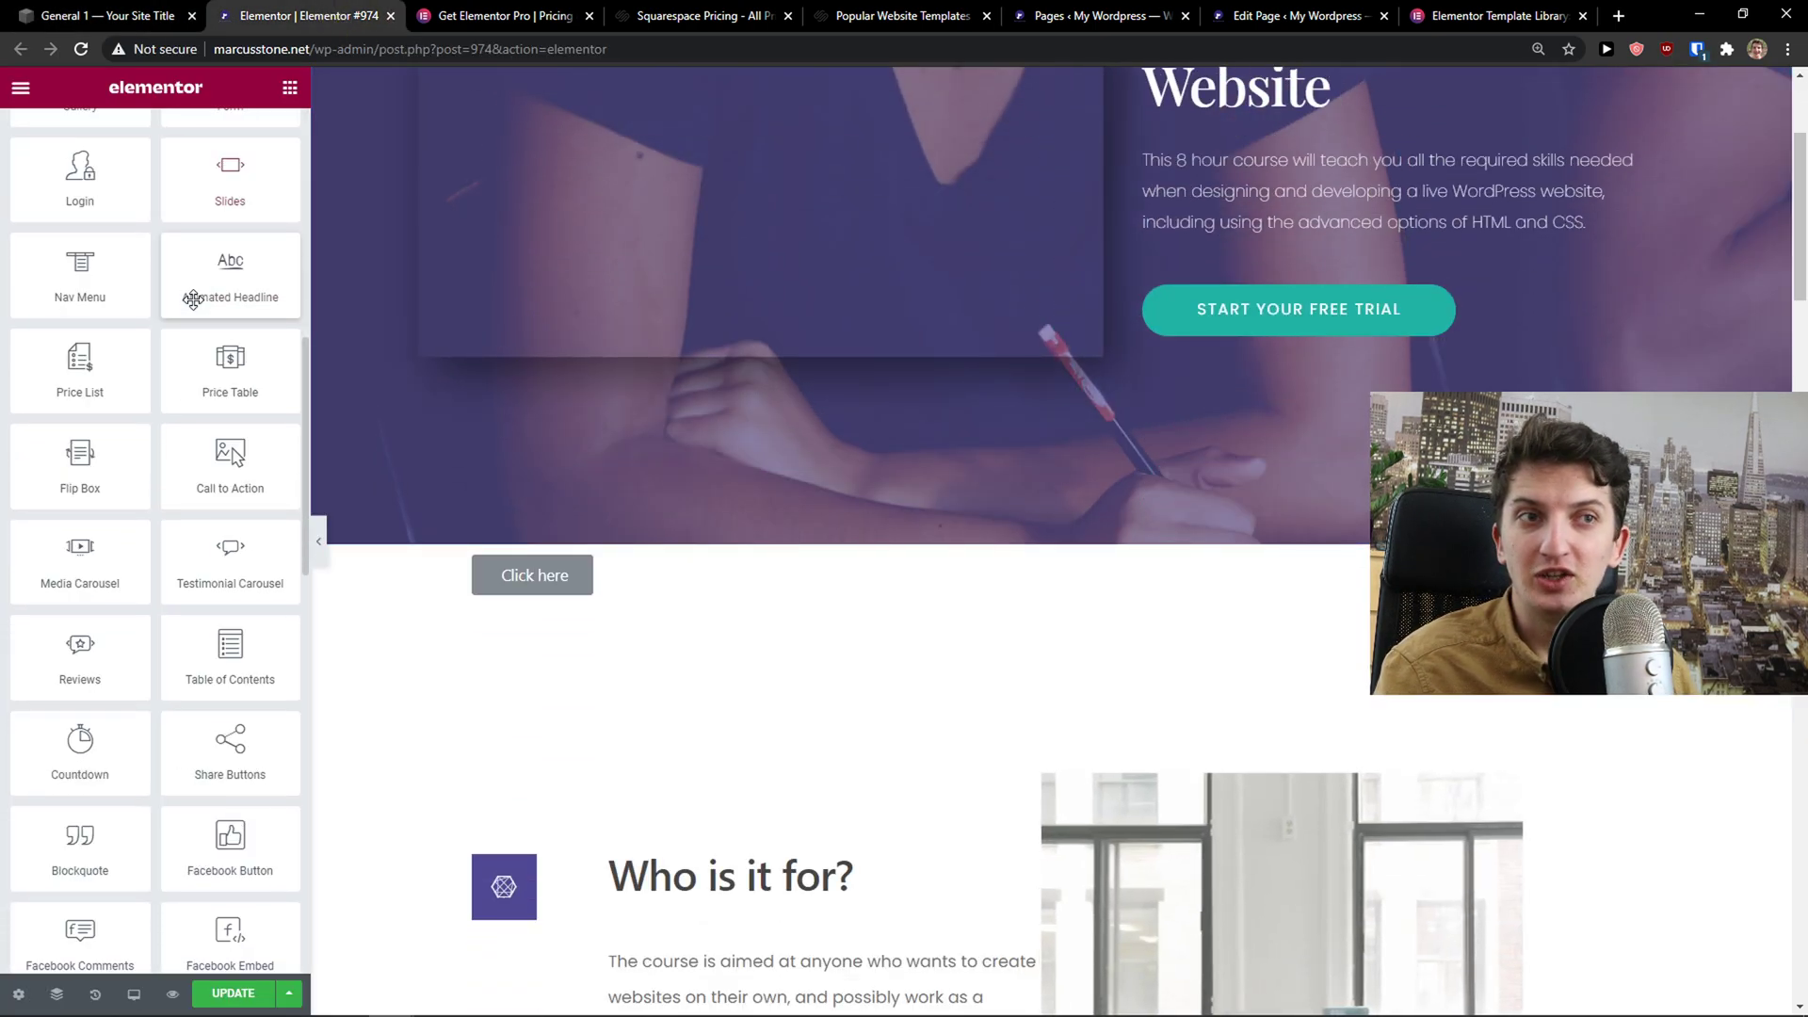
scroll(193, 480, down, 4)
scroll(201, 499, up, 12)
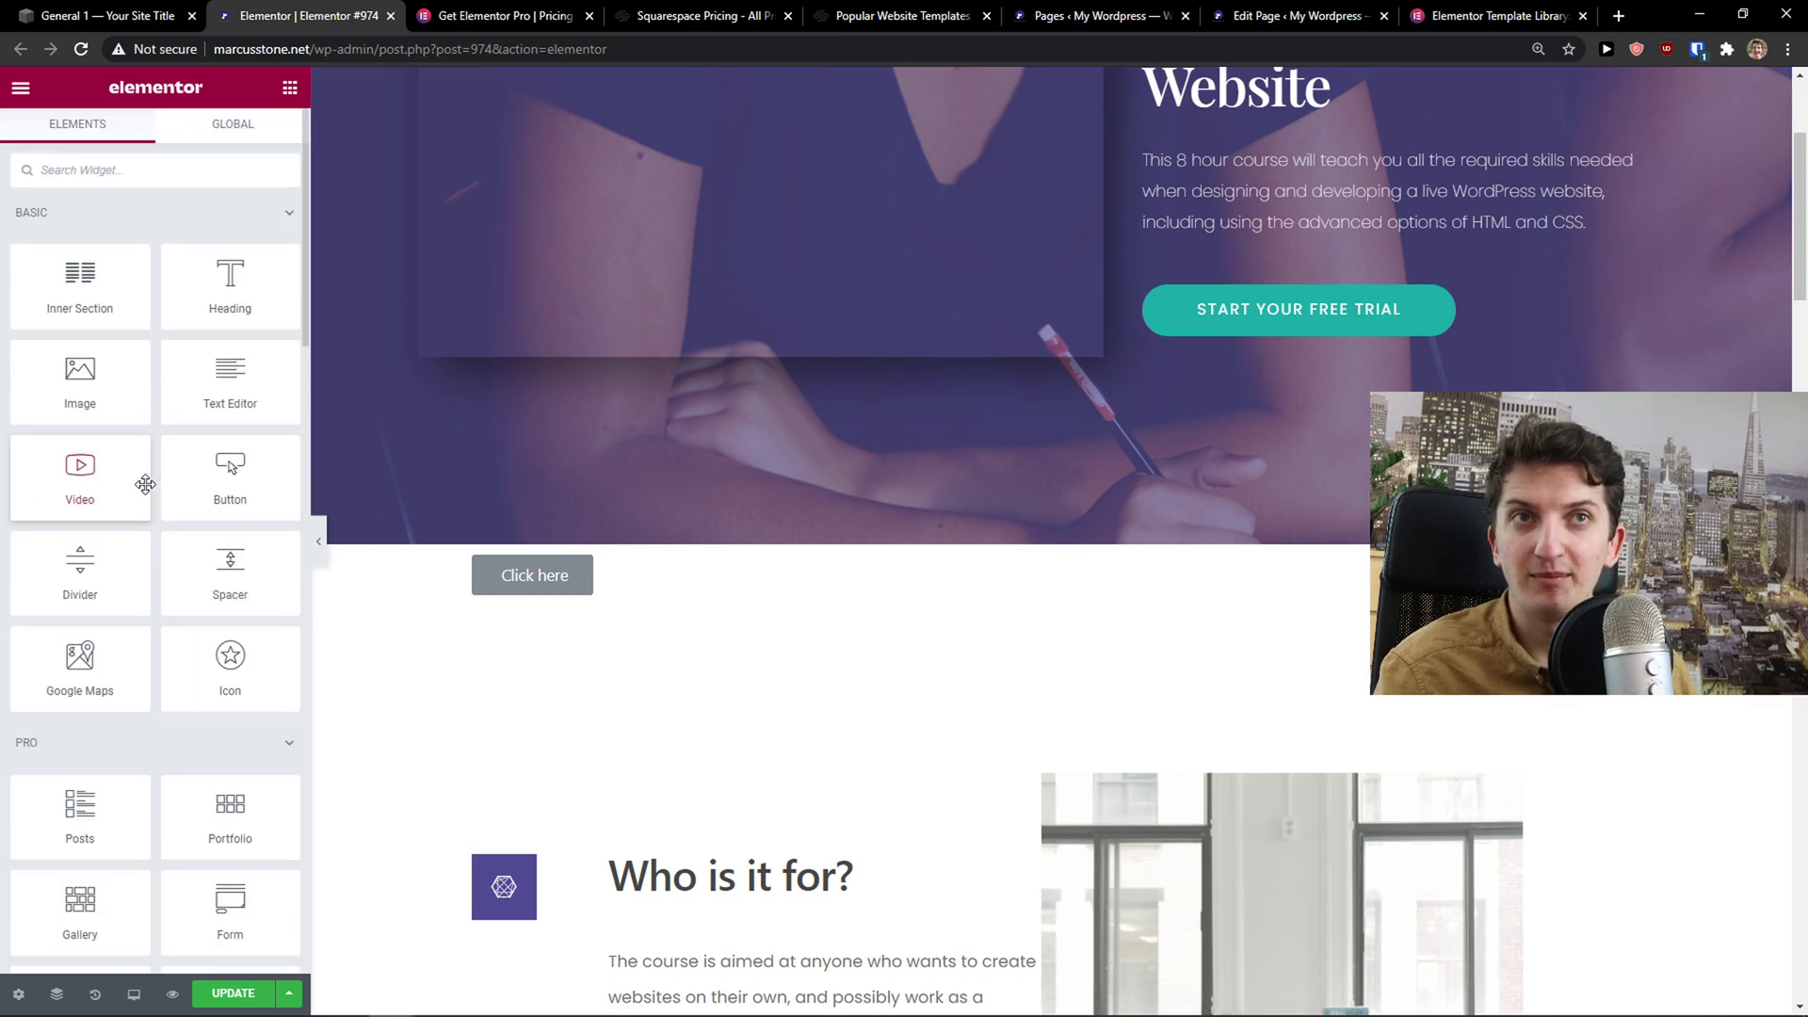
drag(67, 471, 828, 625)
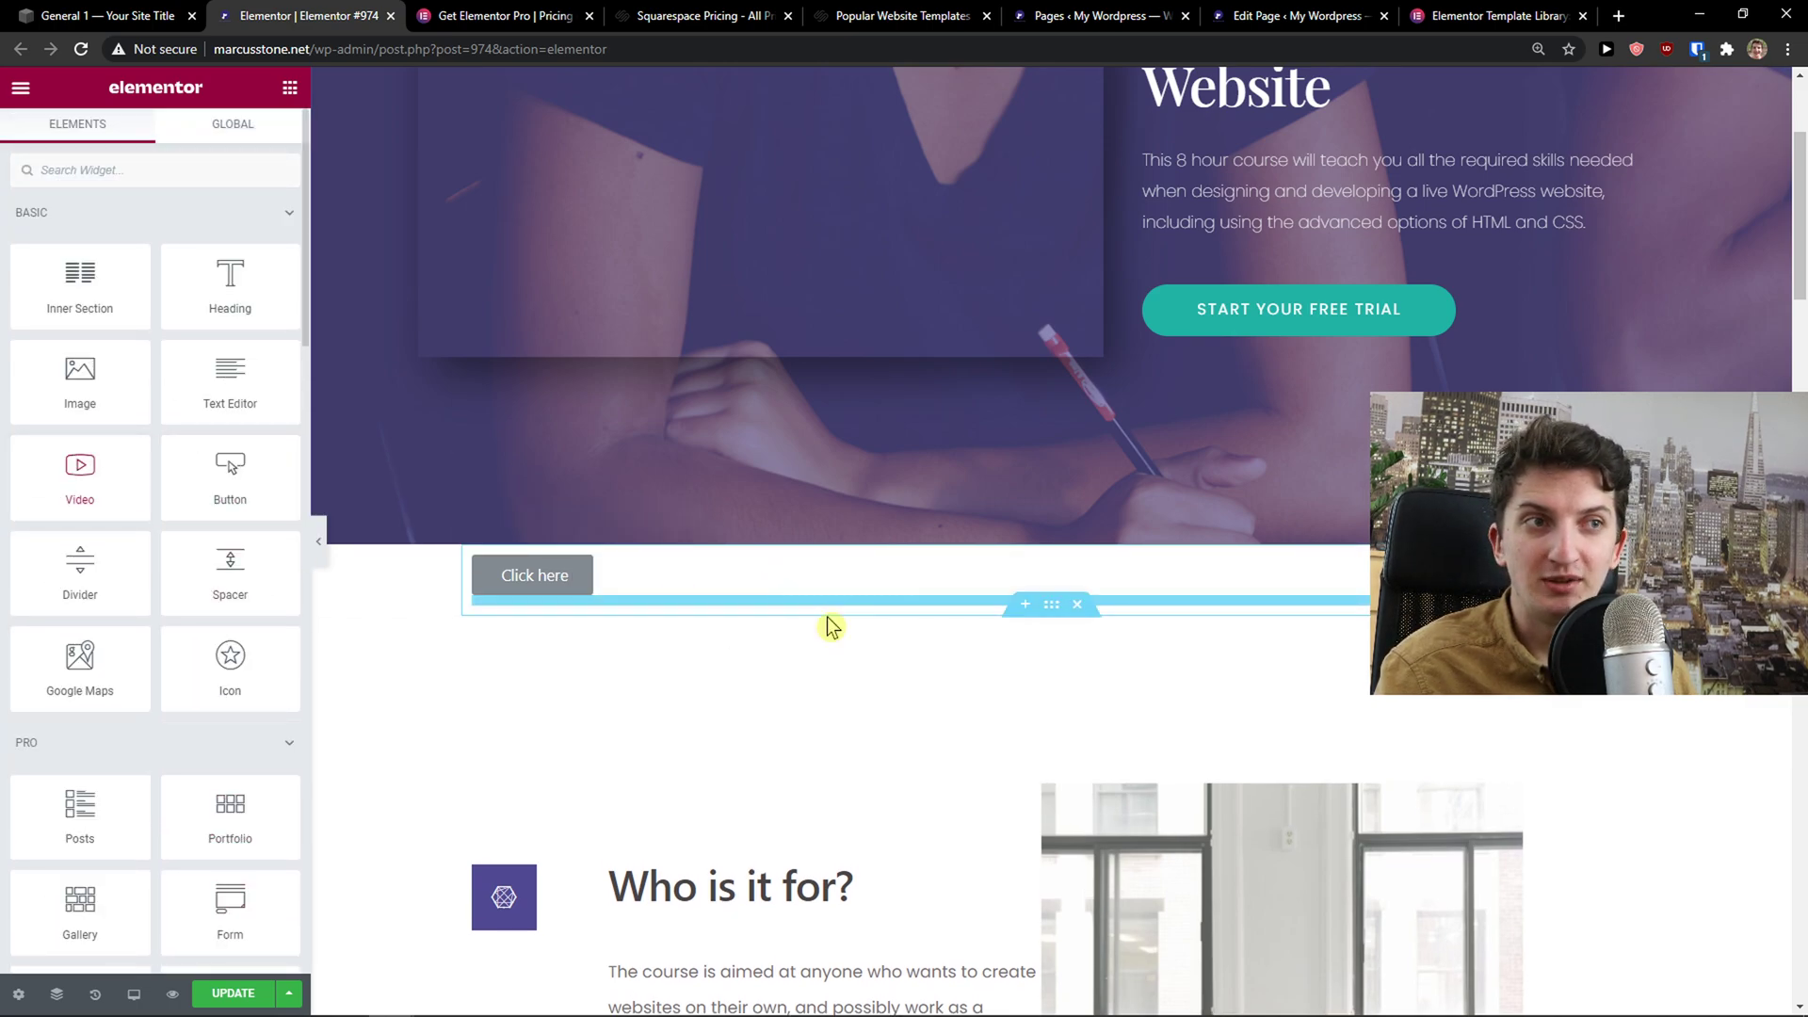
drag(191, 499, 791, 731)
scroll(169, 633, down, 9)
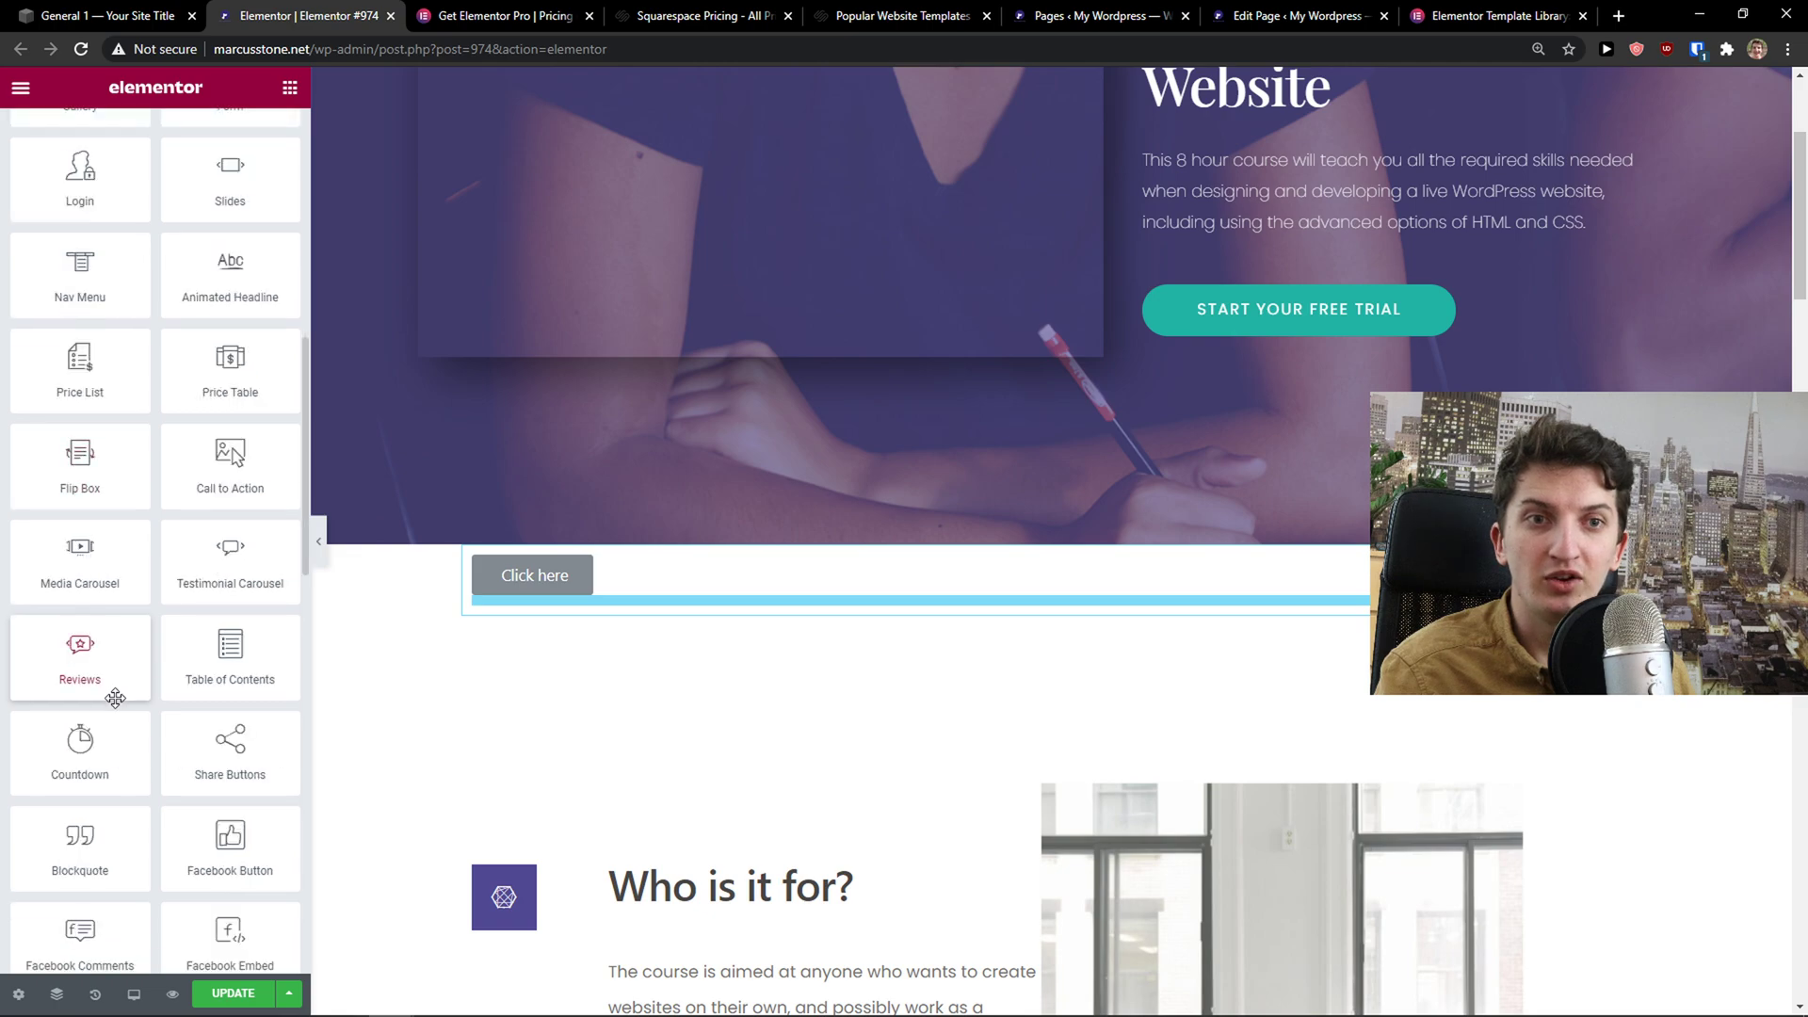
drag(141, 748, 847, 569)
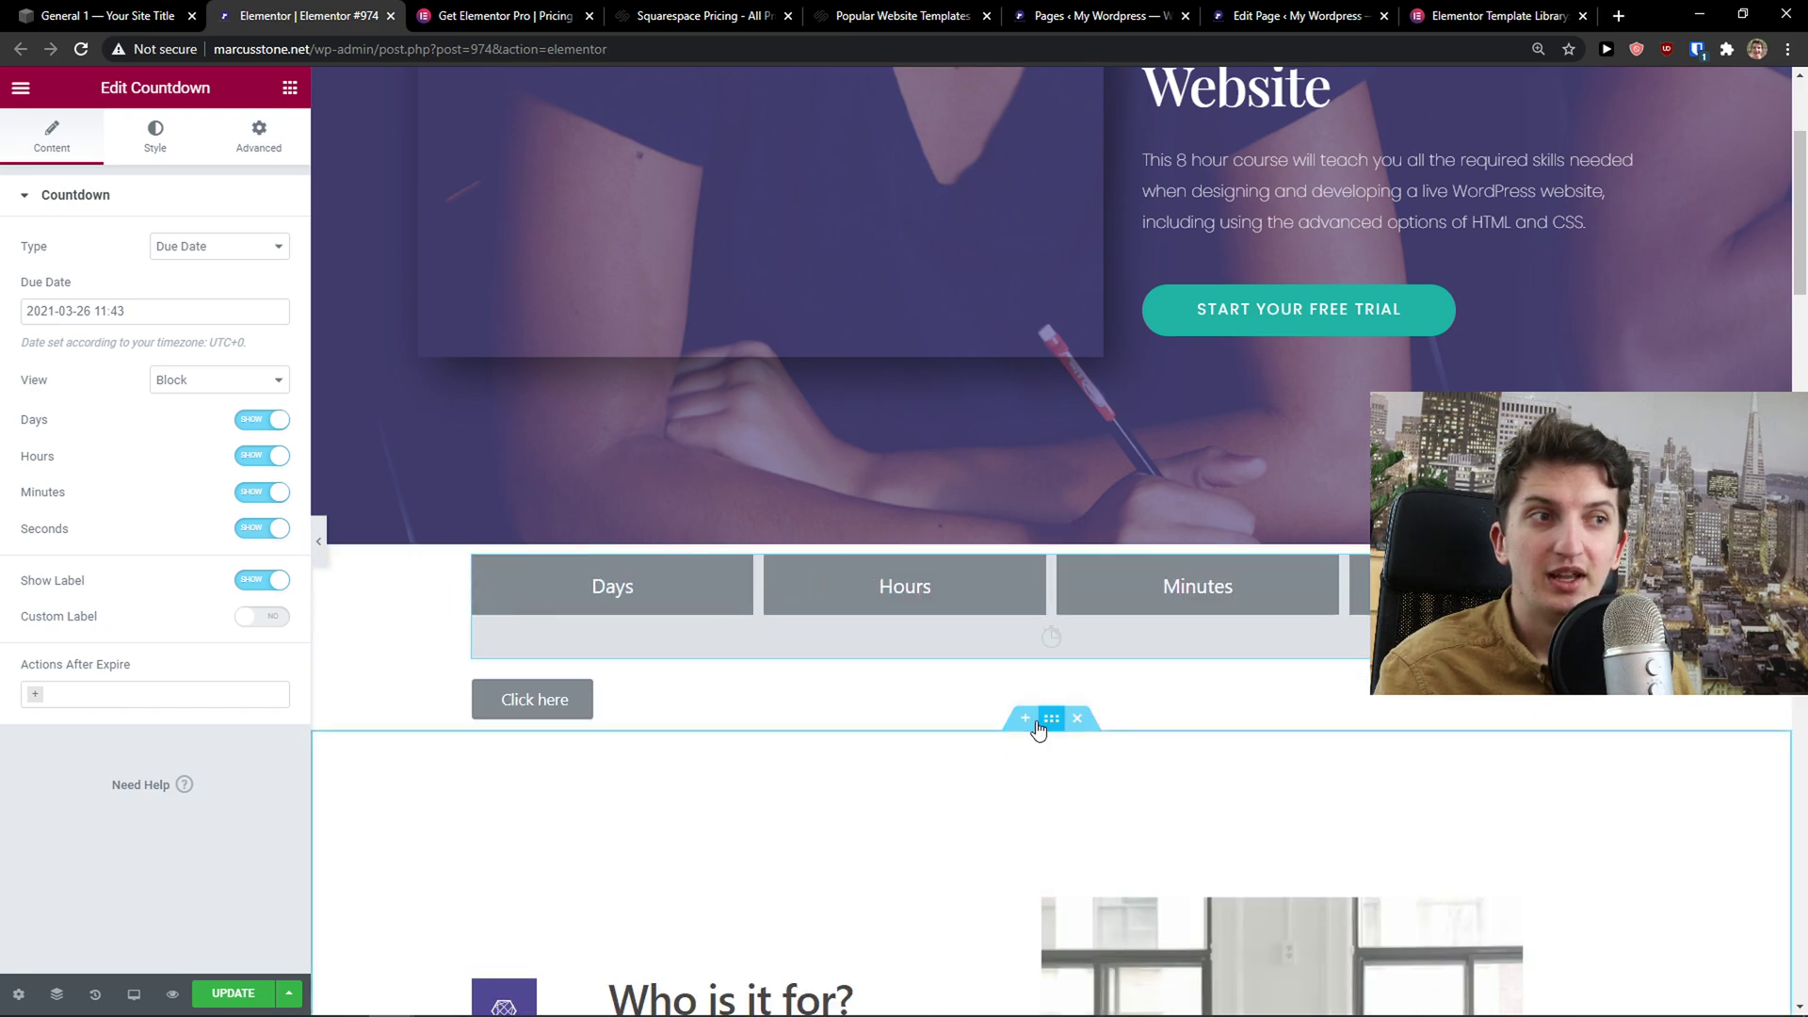
Add a new section below the countdown using the five-column structure.
click(1025, 718)
click(1031, 730)
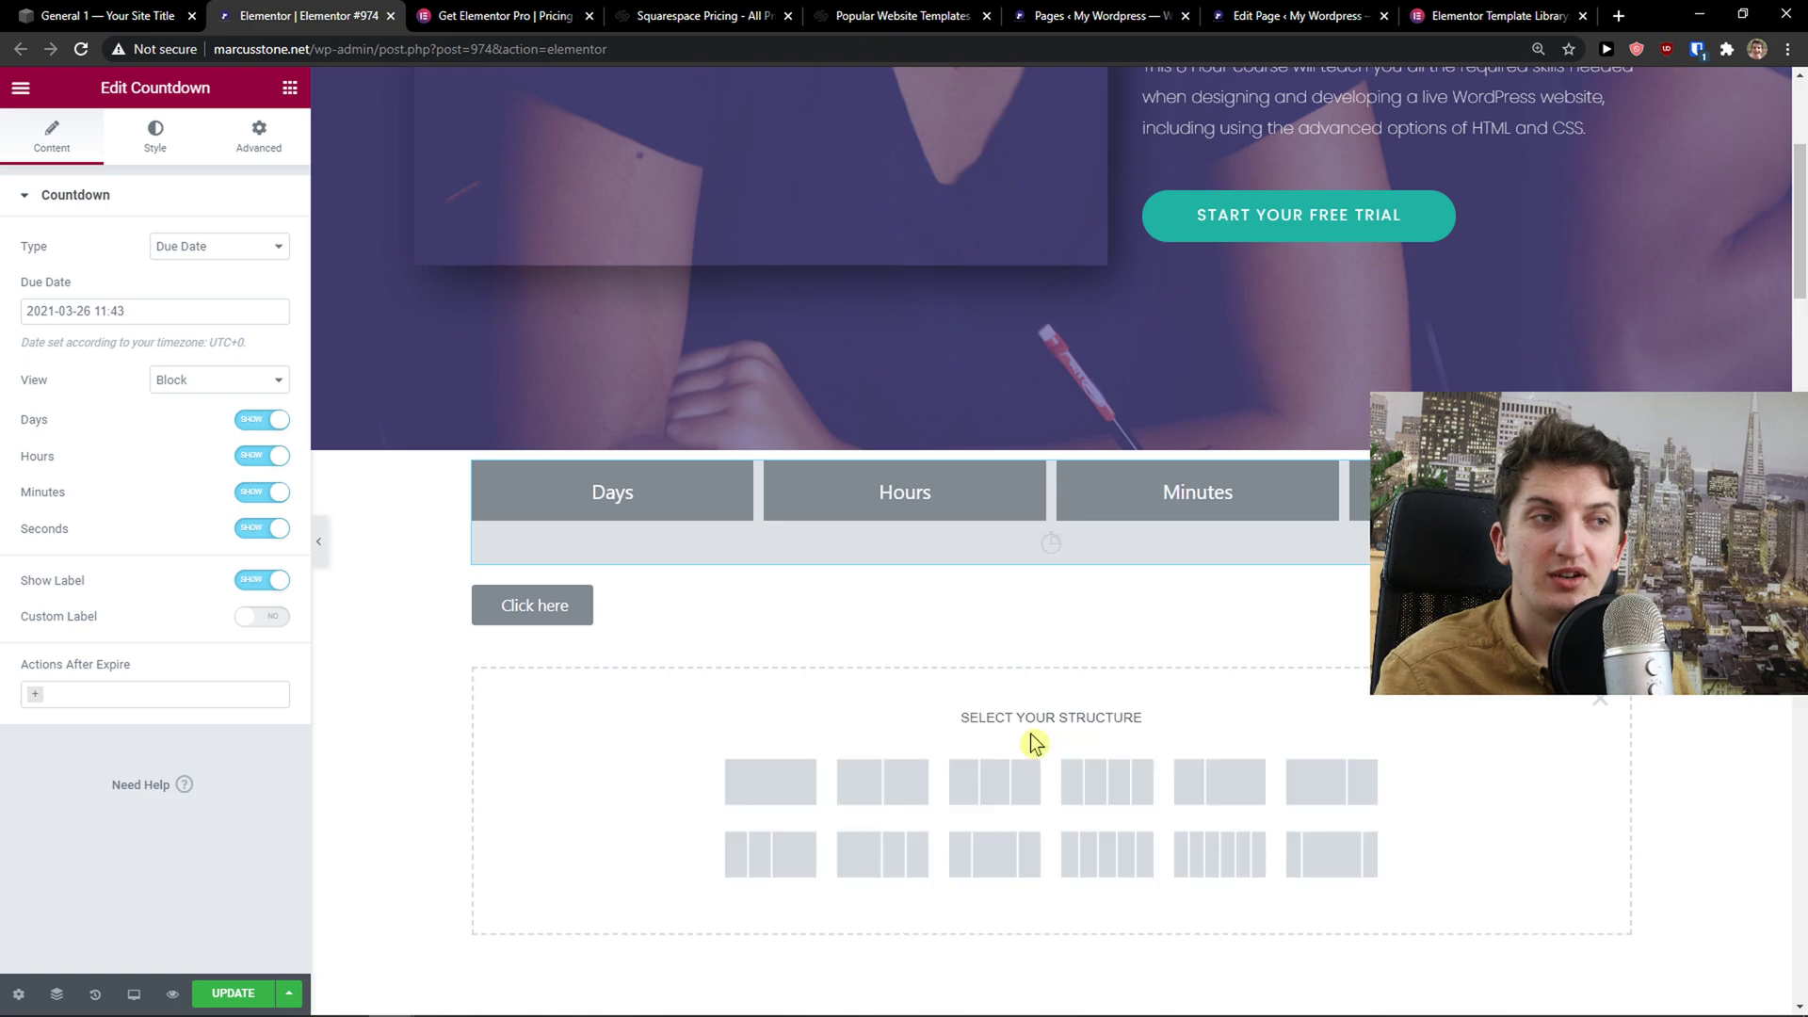
scroll(1036, 744, down, 3)
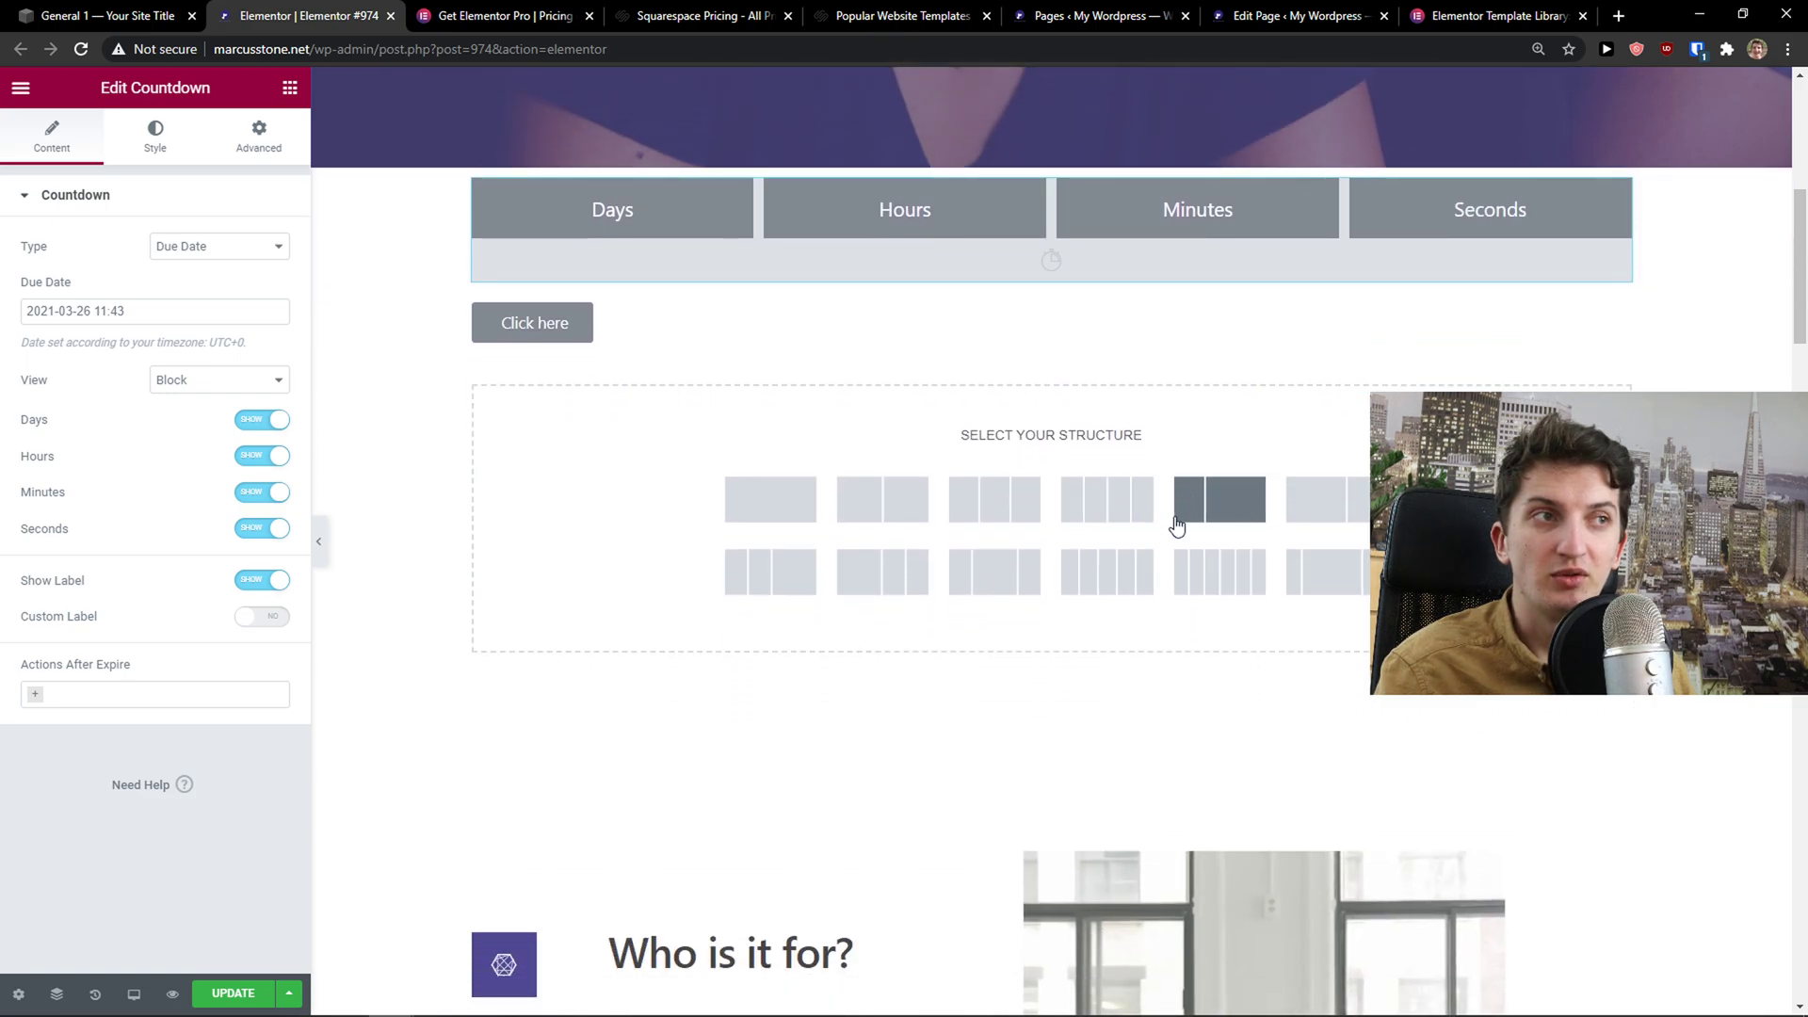
click(1130, 576)
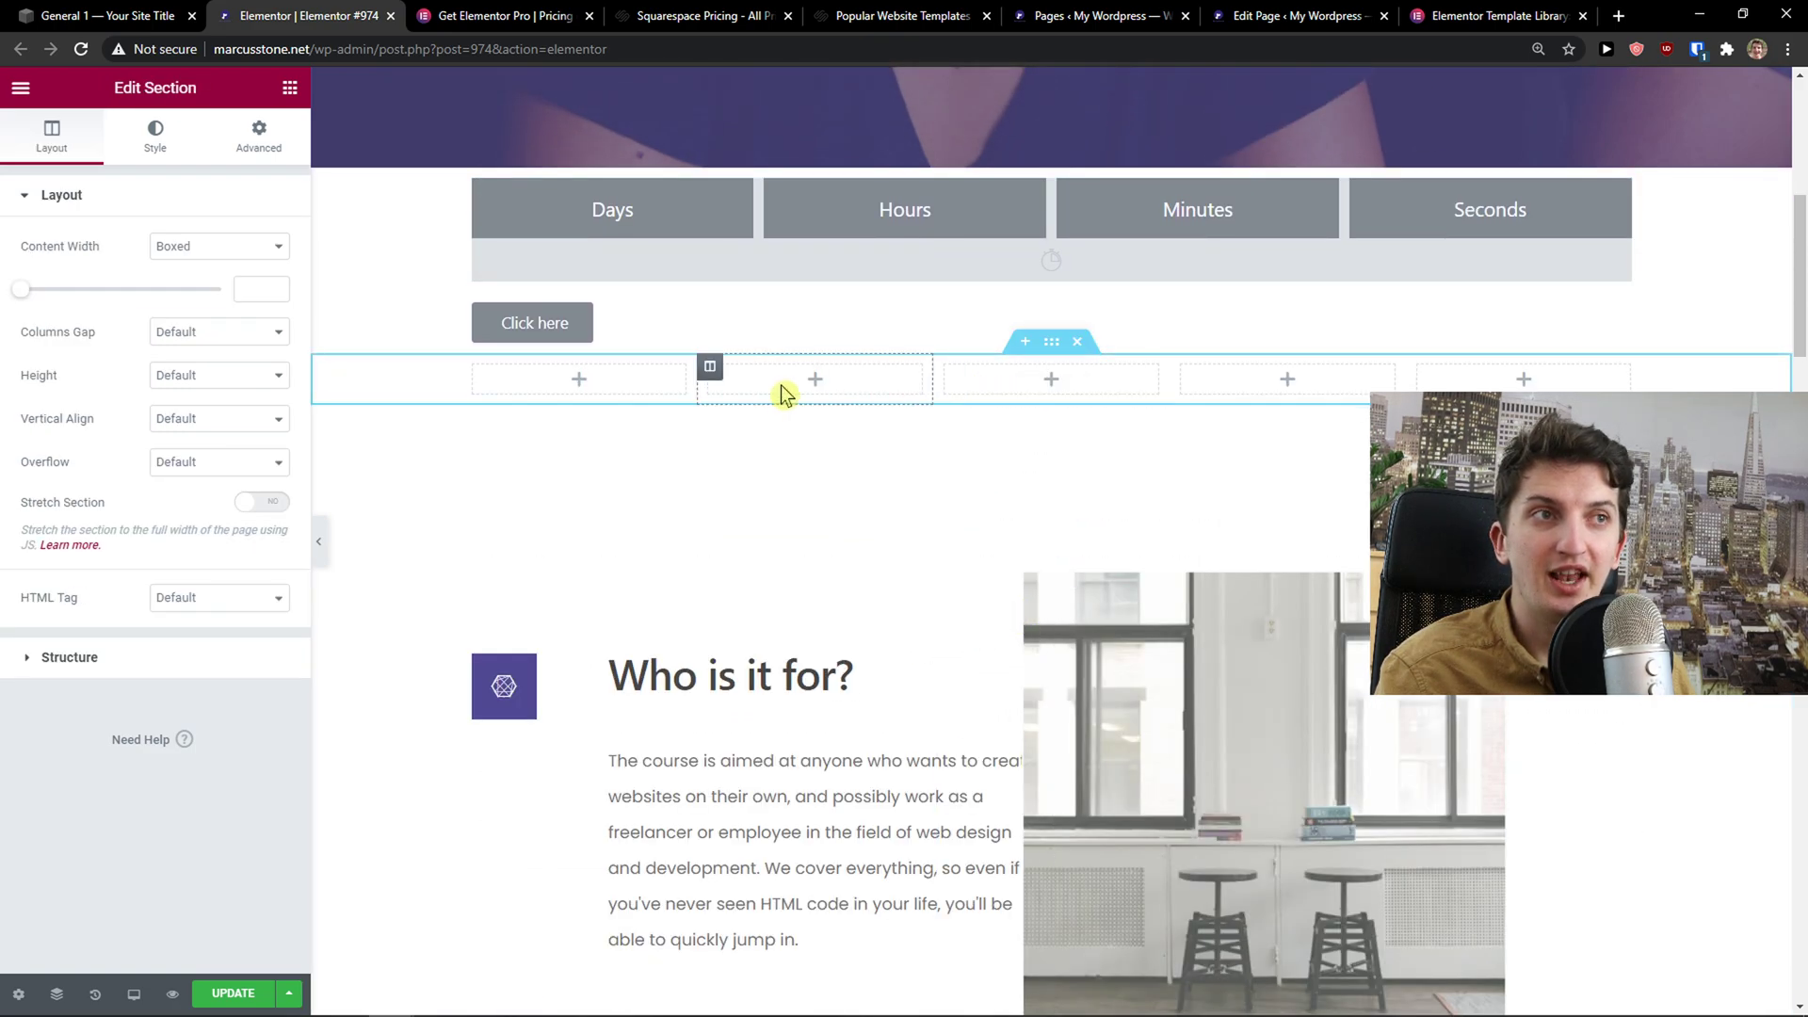
click(66, 194)
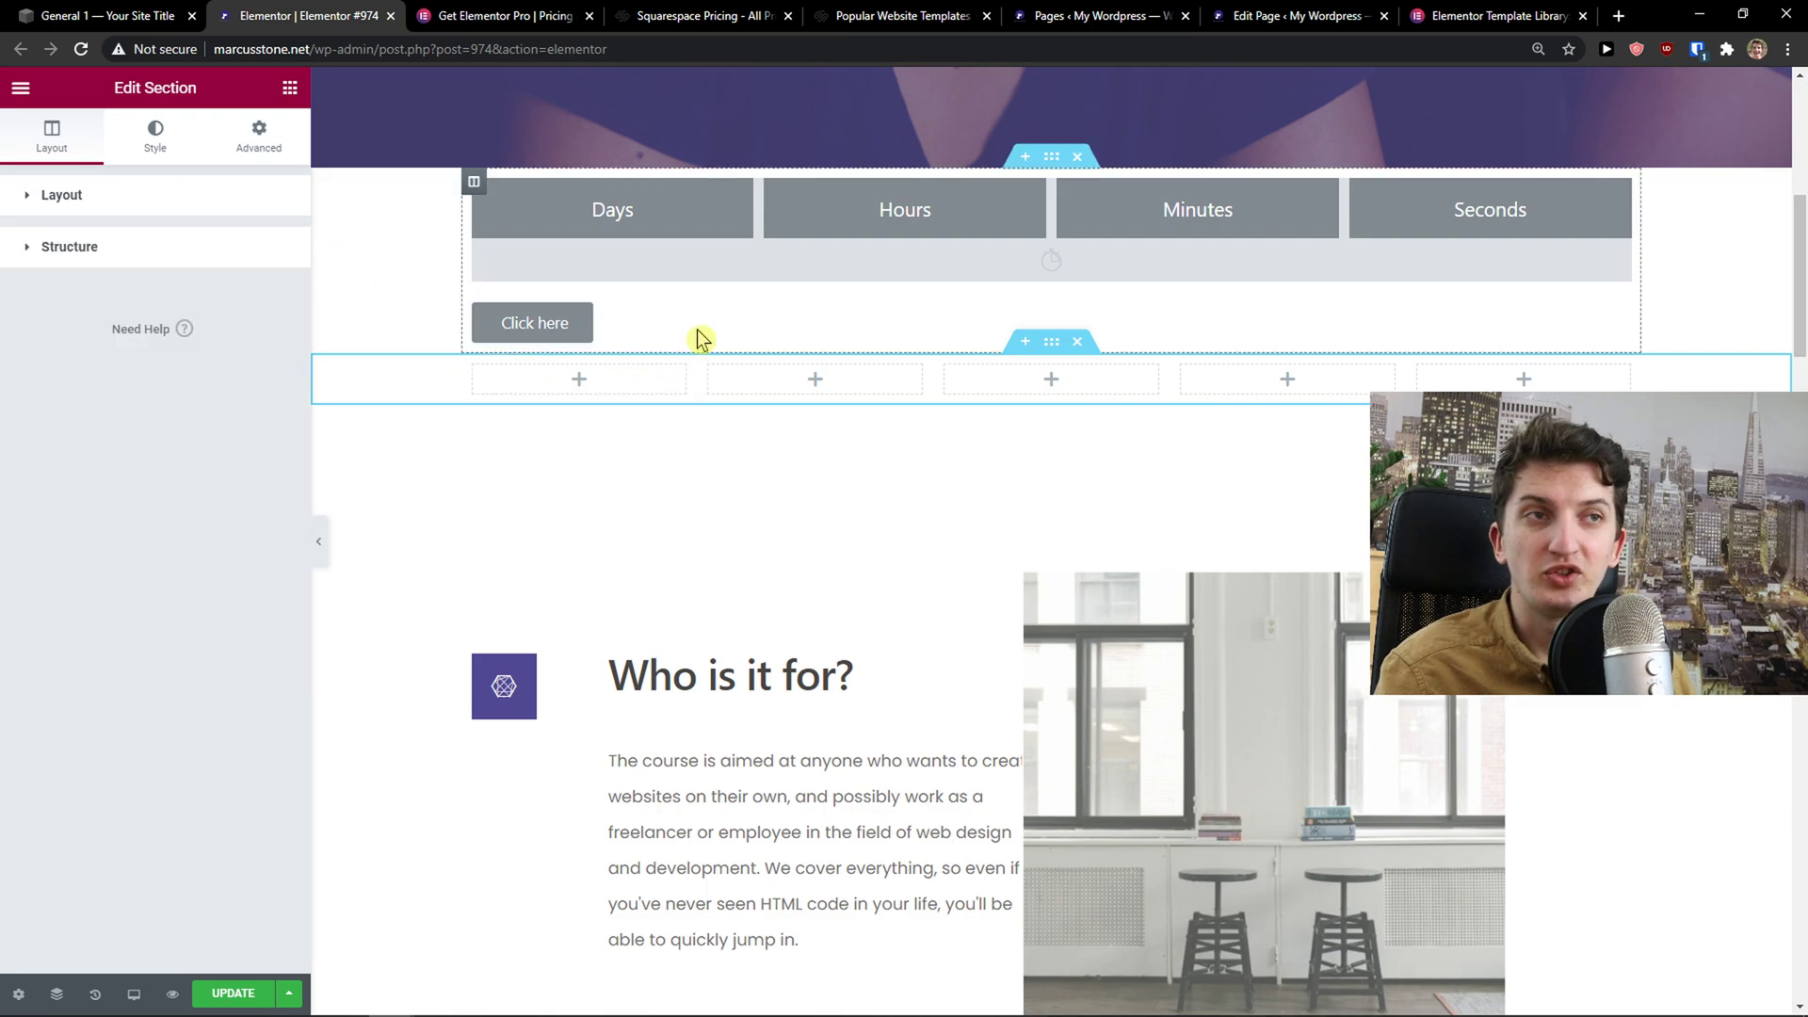
Narrow the first column of the five-column section slightly by dragging its border.
scroll(625, 283, up, 6)
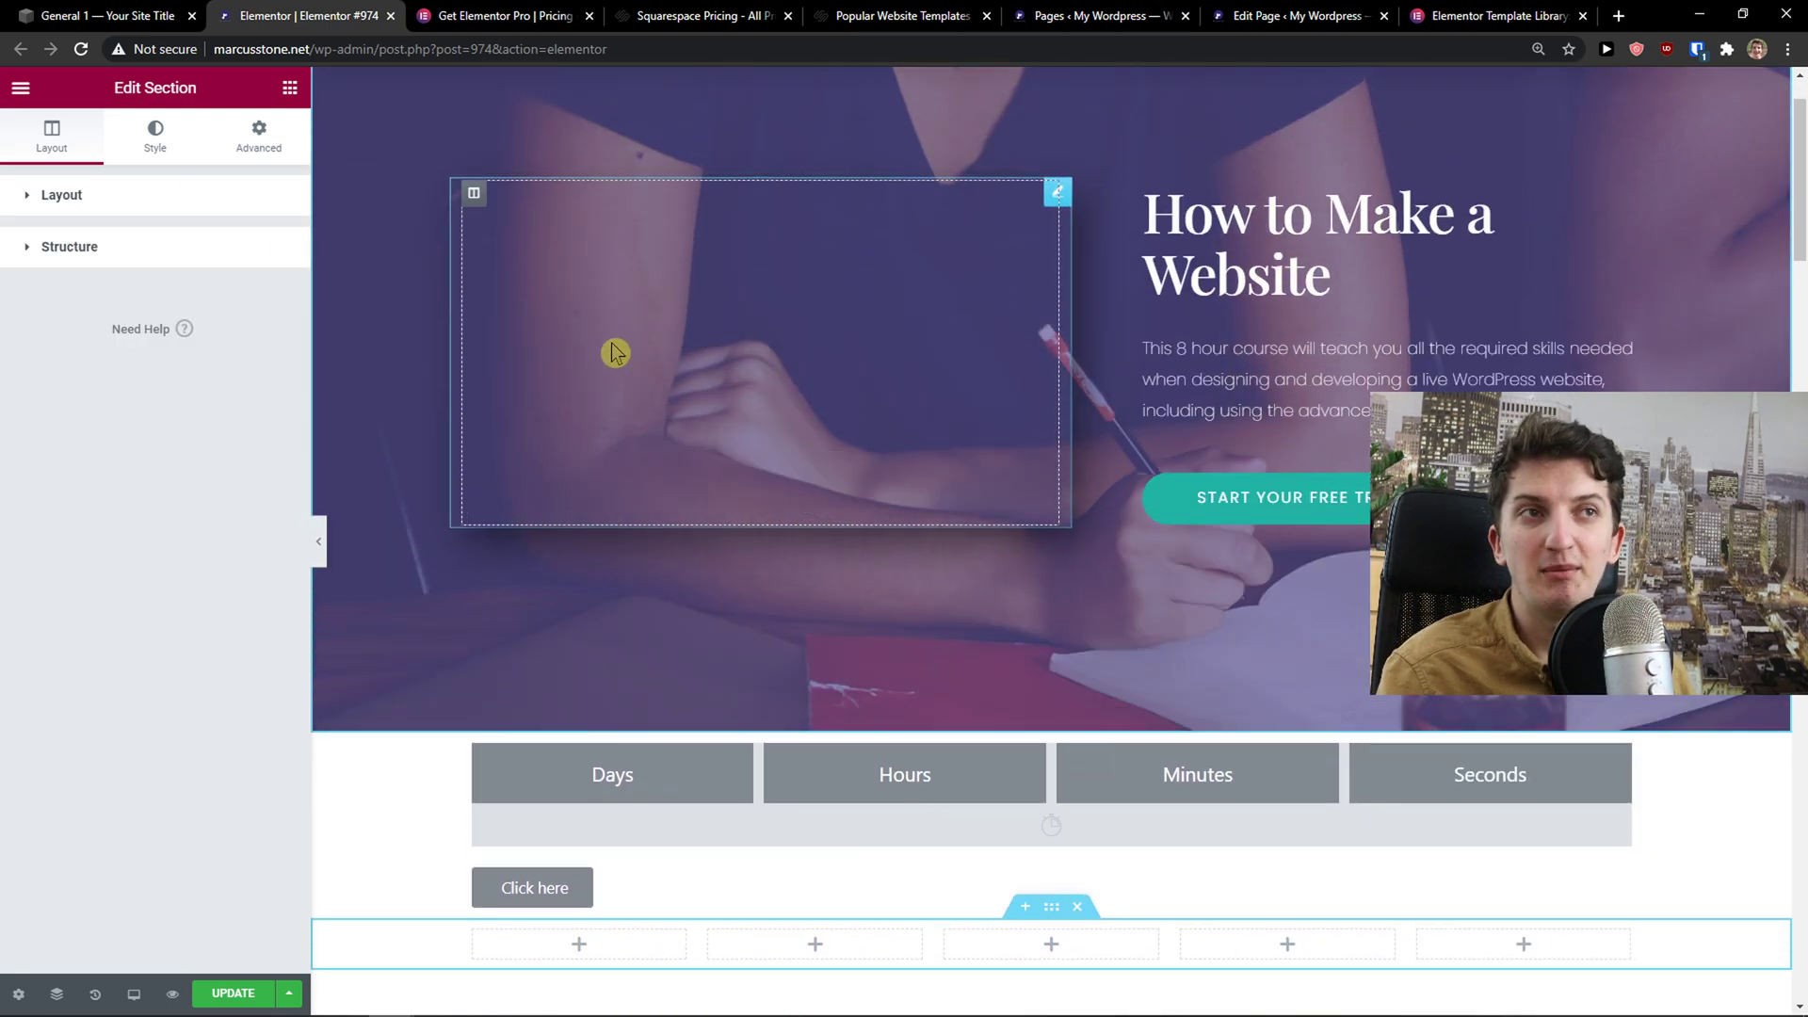
scroll(549, 355, down, 9)
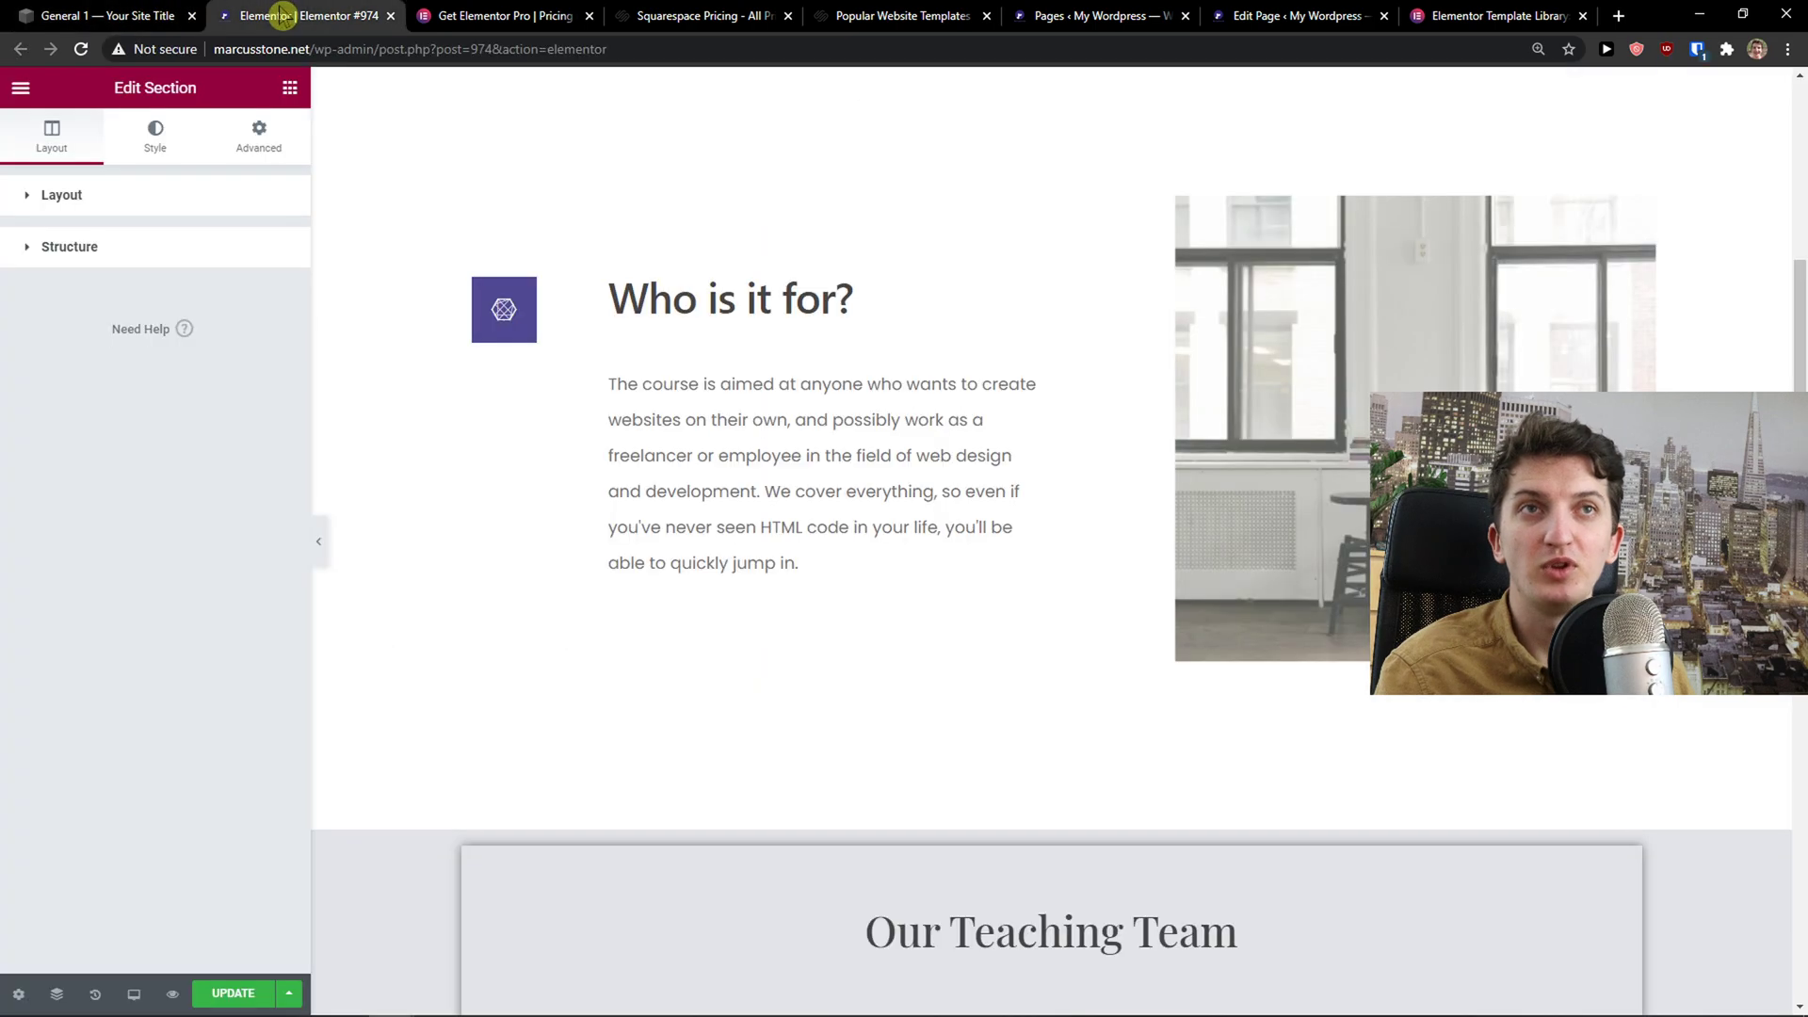
scroll(747, 383, up, 6)
scroll(659, 575, down, 1)
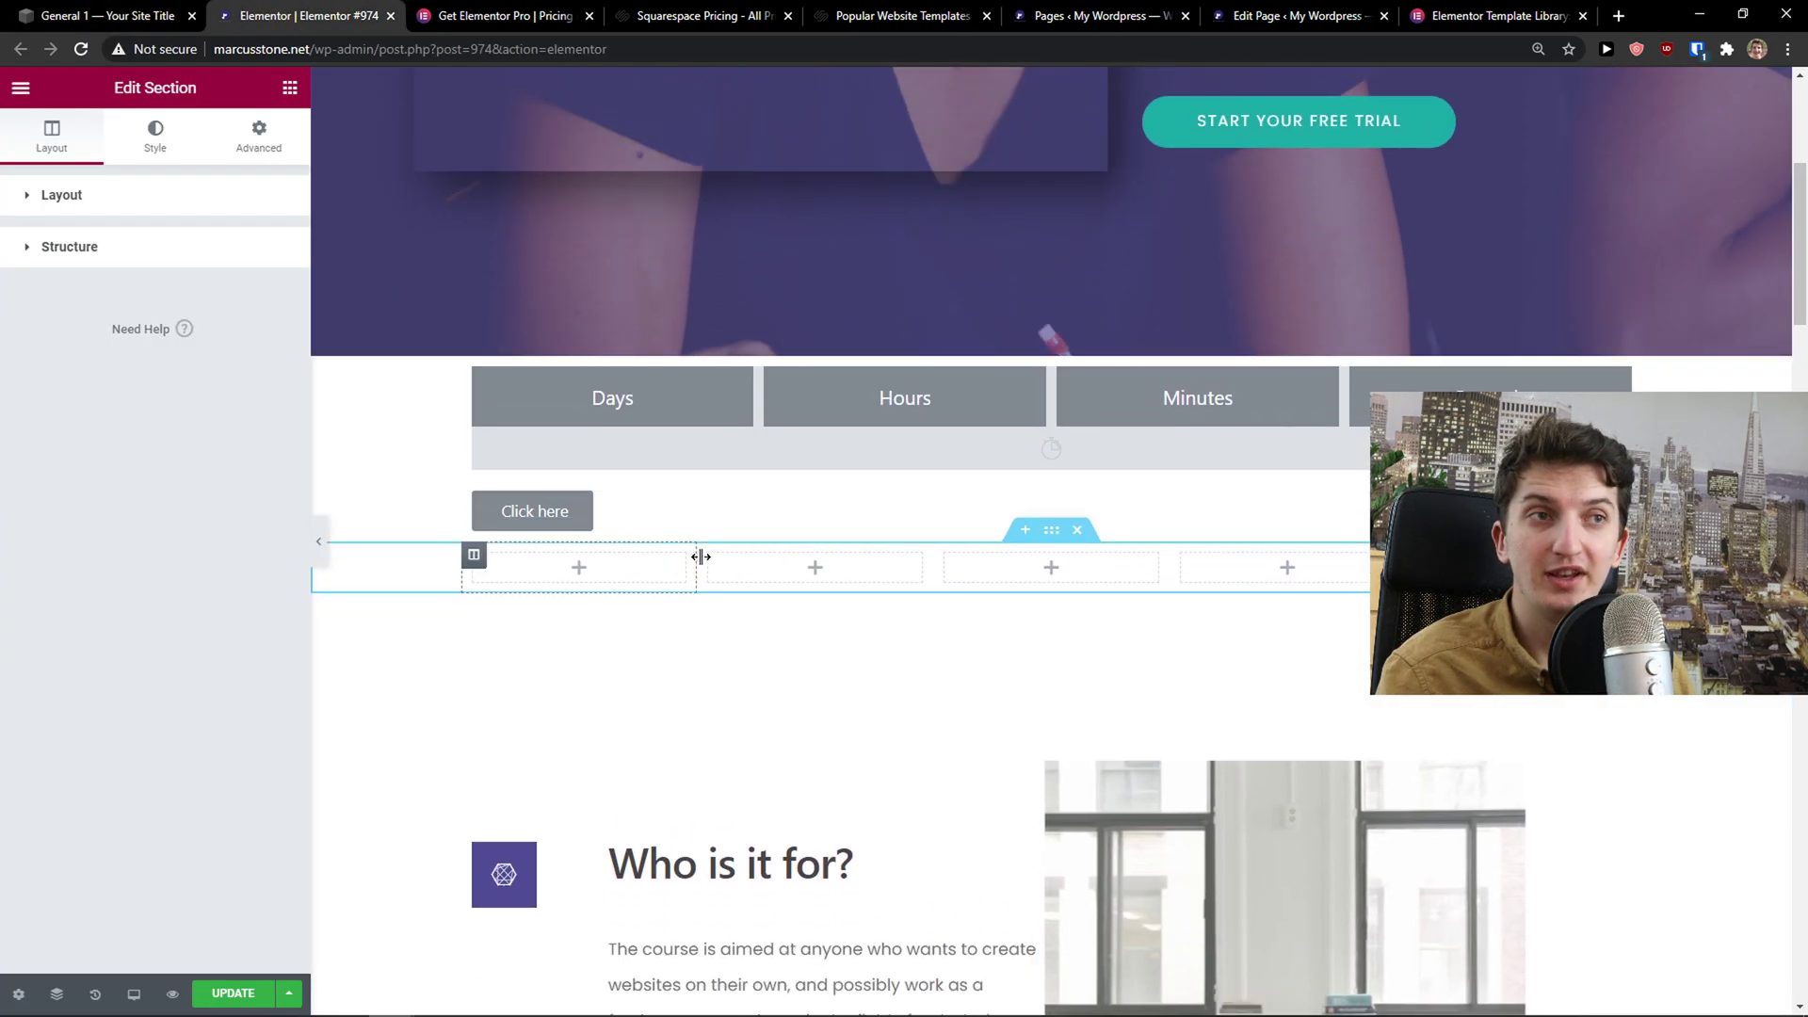
mouse_move(702, 551)
mouse_down()
mouse_move(738, 559)
mouse_move(676, 565)
mouse_up()
On Elementor pricing, highlight the Free plan's For Any No. of Sites line and first three features.
click(513, 17)
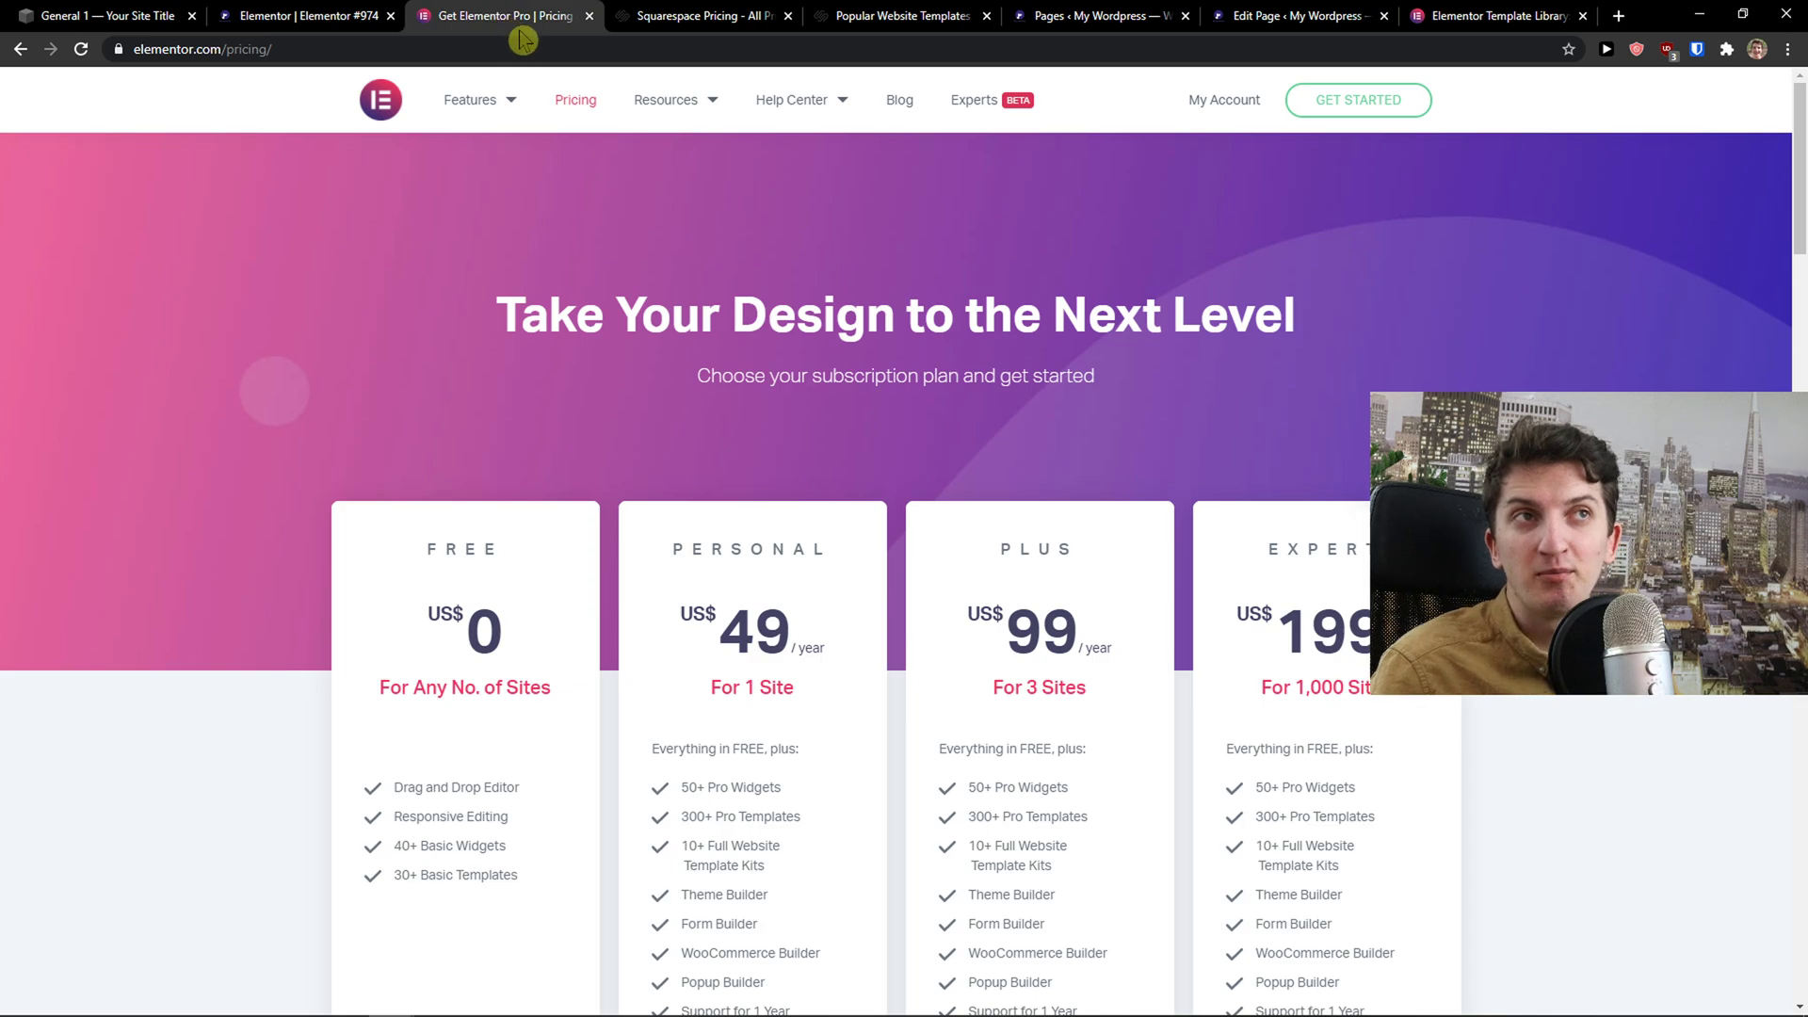
scroll(496, 318, down, 2)
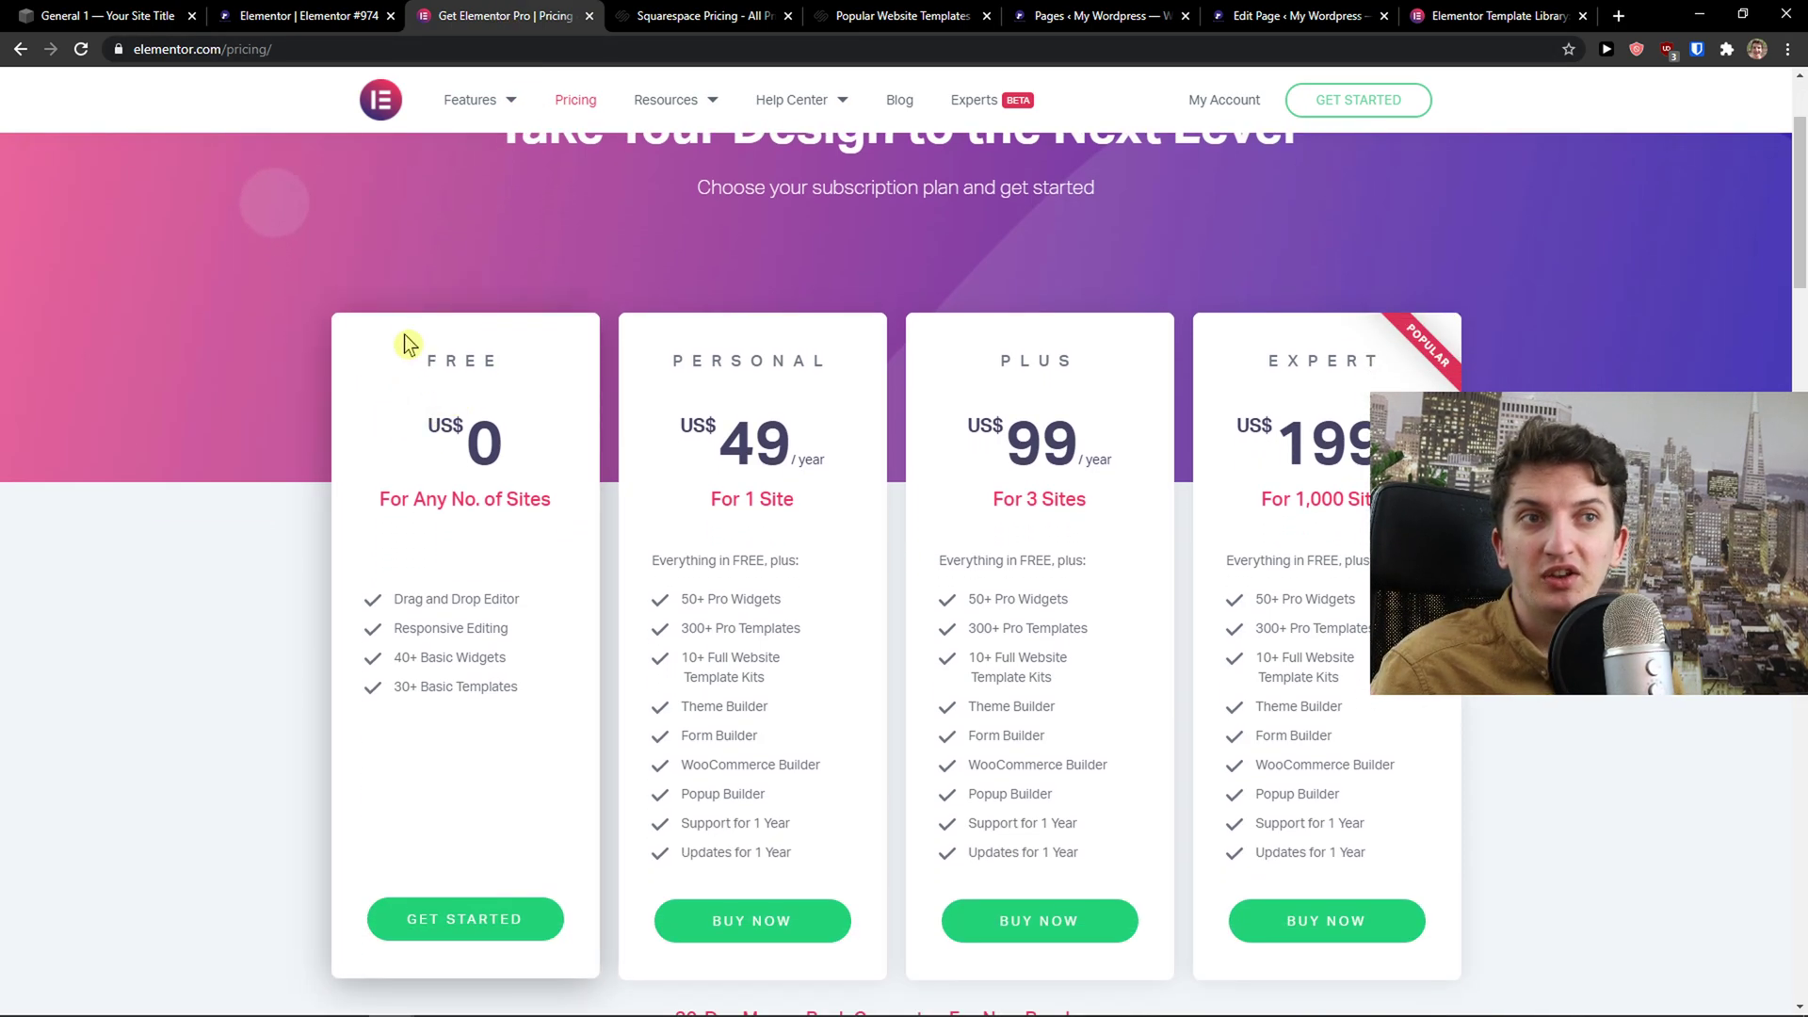
drag(377, 504, 556, 511)
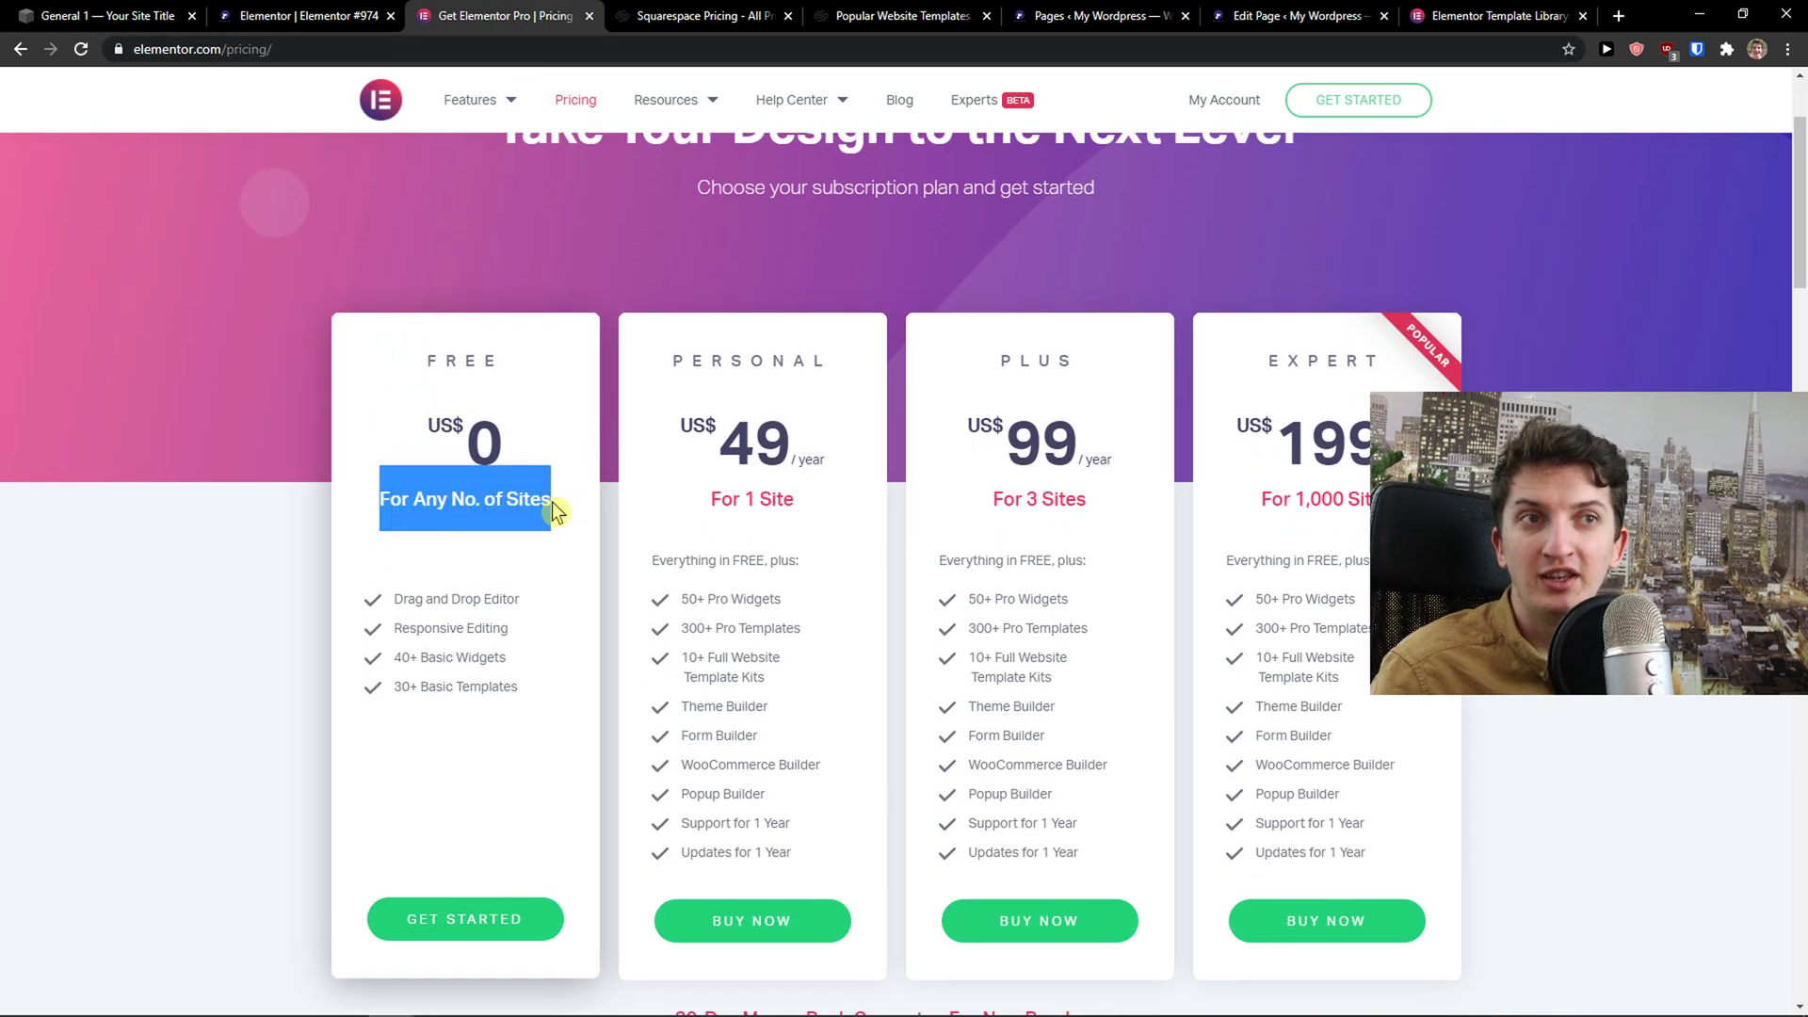
click(476, 517)
drag(390, 599, 530, 650)
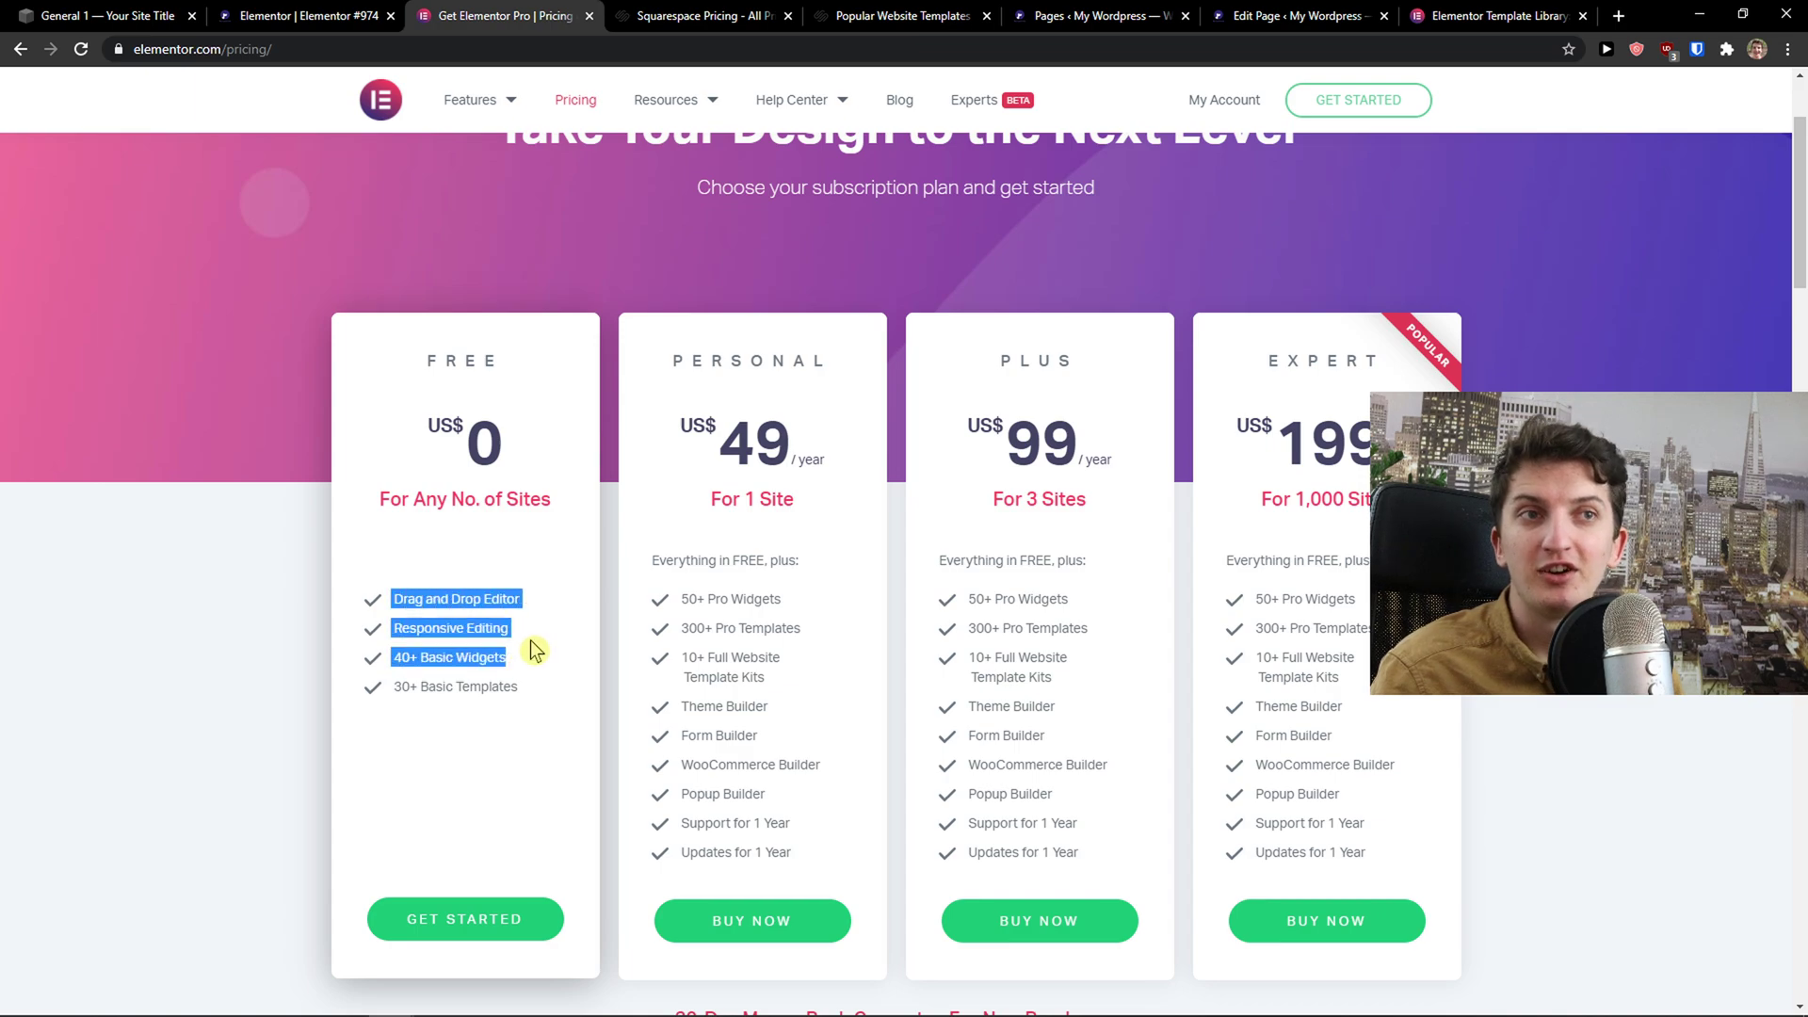
click(529, 641)
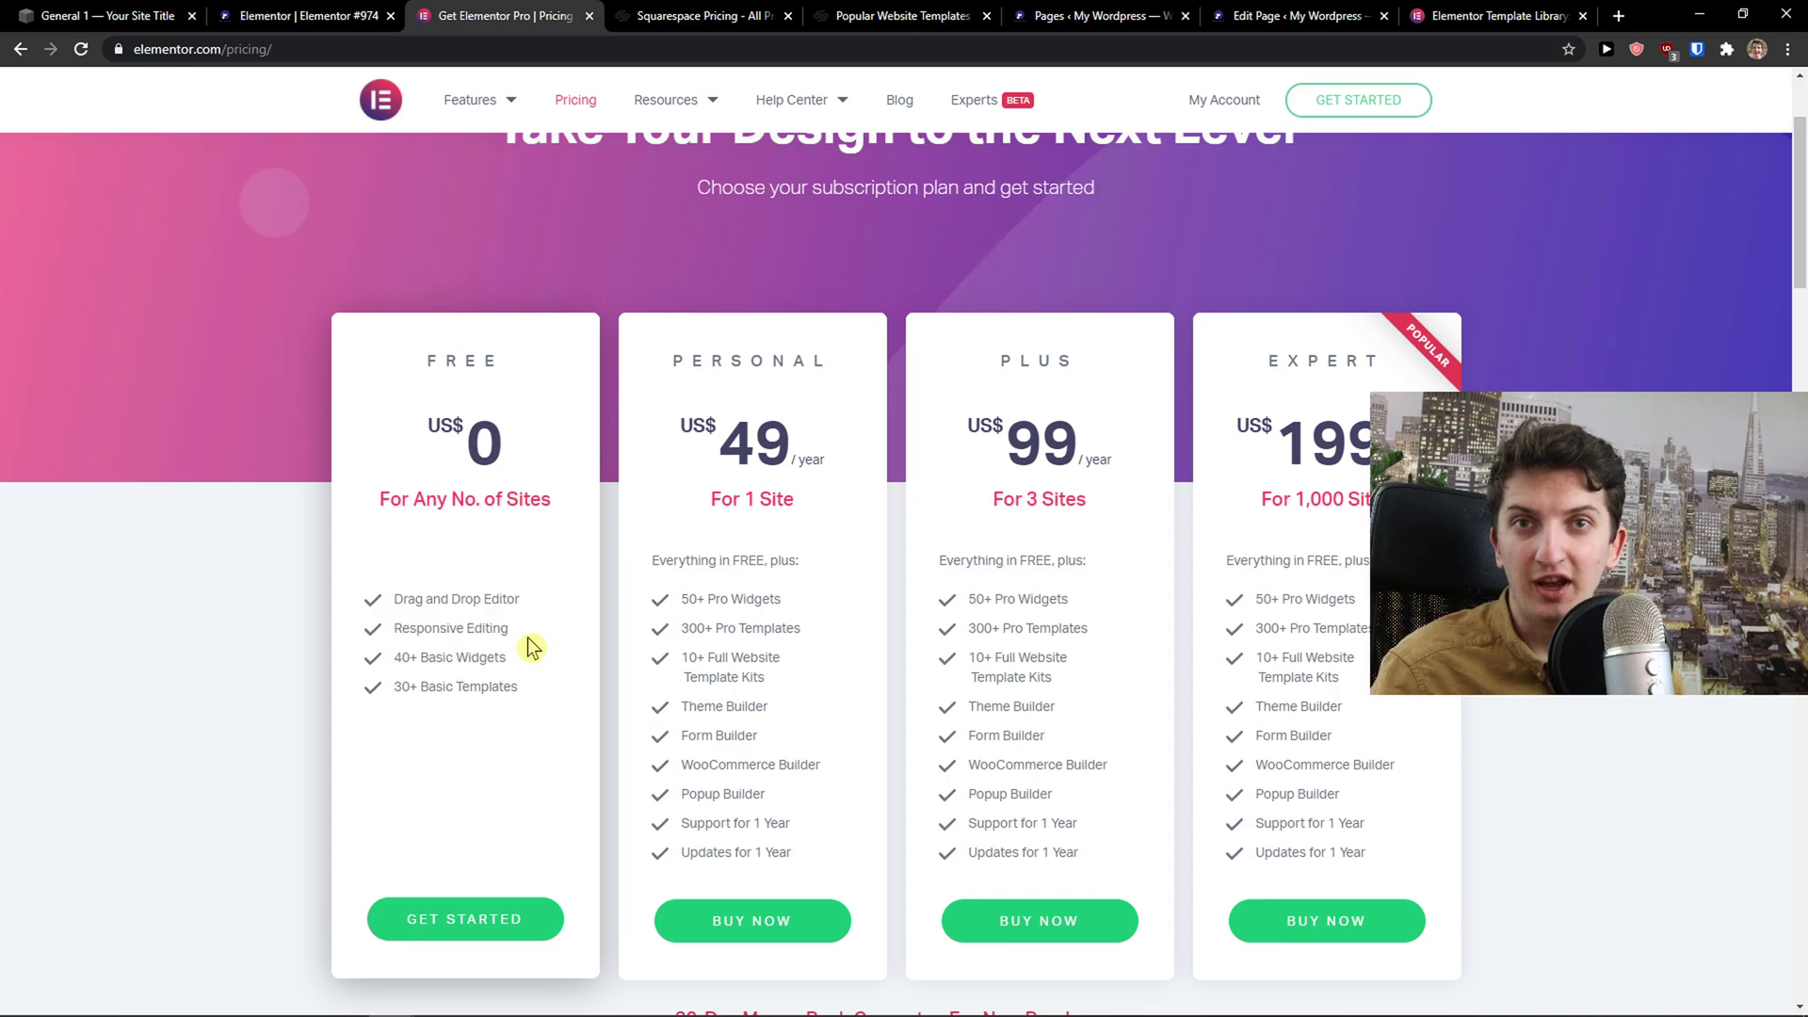
Highlight the Personal plan's price, site limit and pro features, then switch to Squarespace pricing.
scroll(527, 635, up, 1)
scroll(528, 635, down, 1)
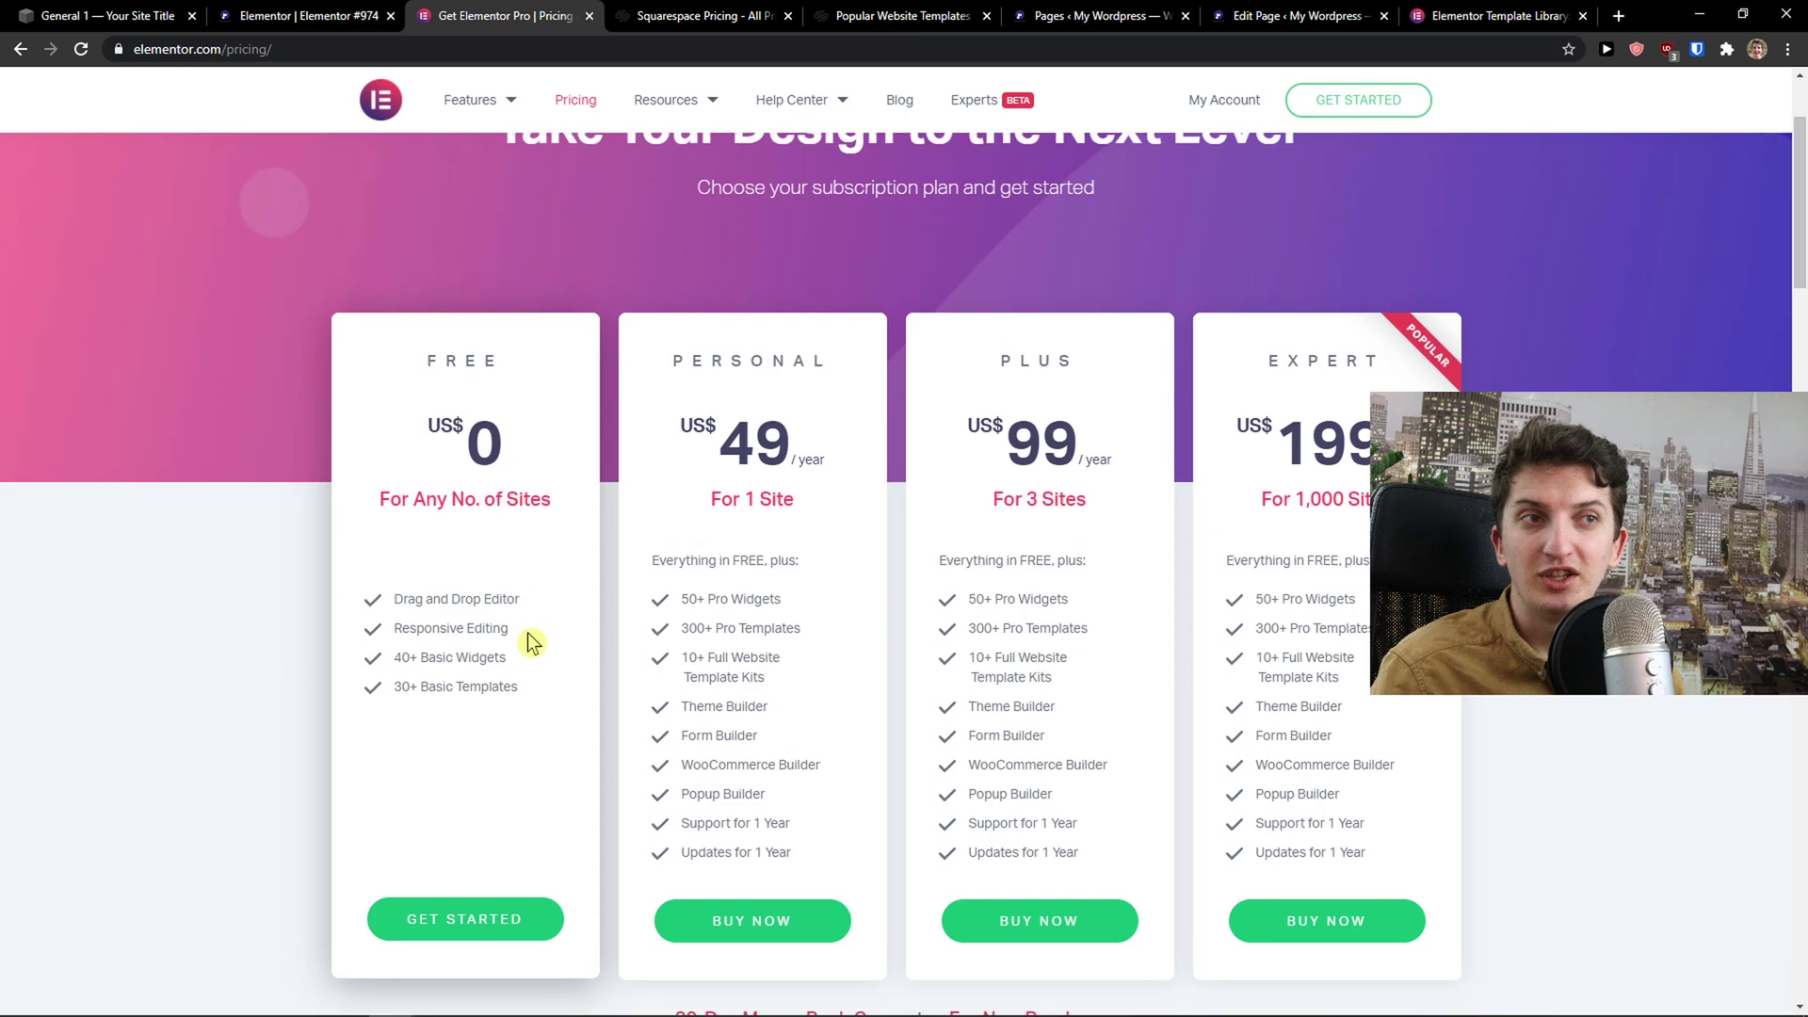
drag(708, 424, 787, 471)
click(828, 498)
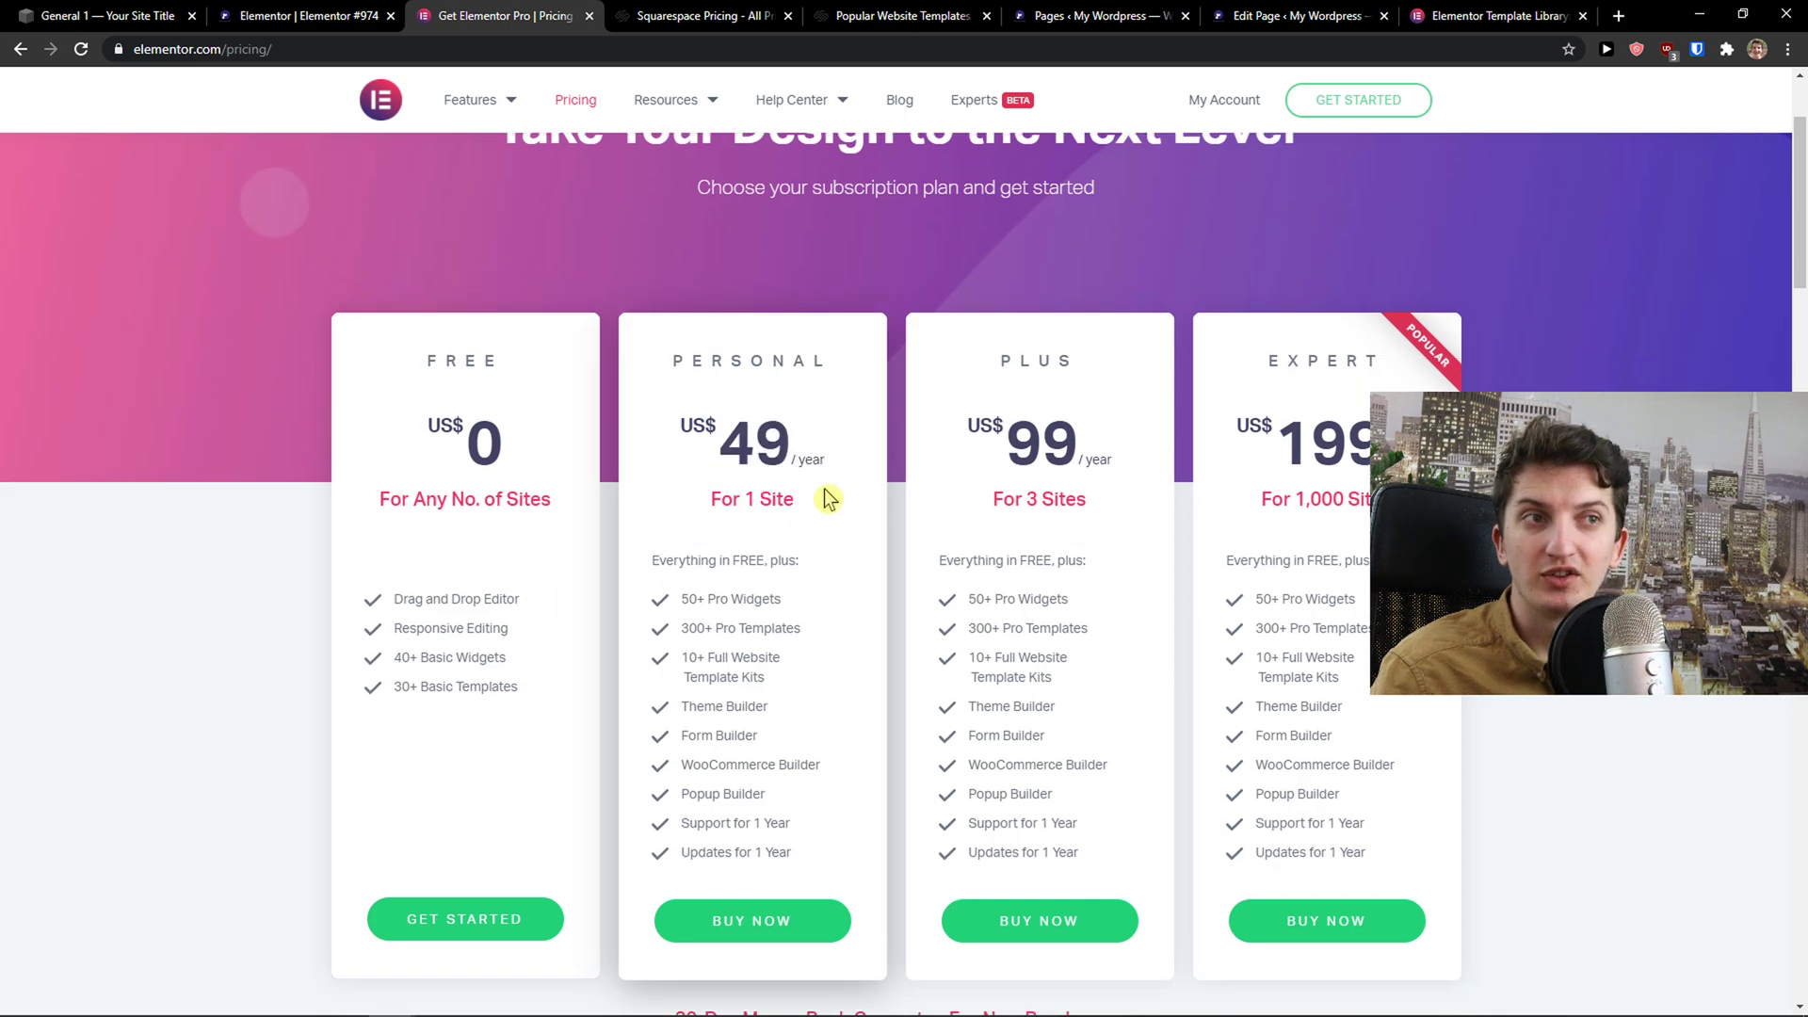
scroll(807, 528, down, 1)
scroll(759, 577, up, 1)
scroll(759, 577, down, 1)
scroll(759, 587, up, 1)
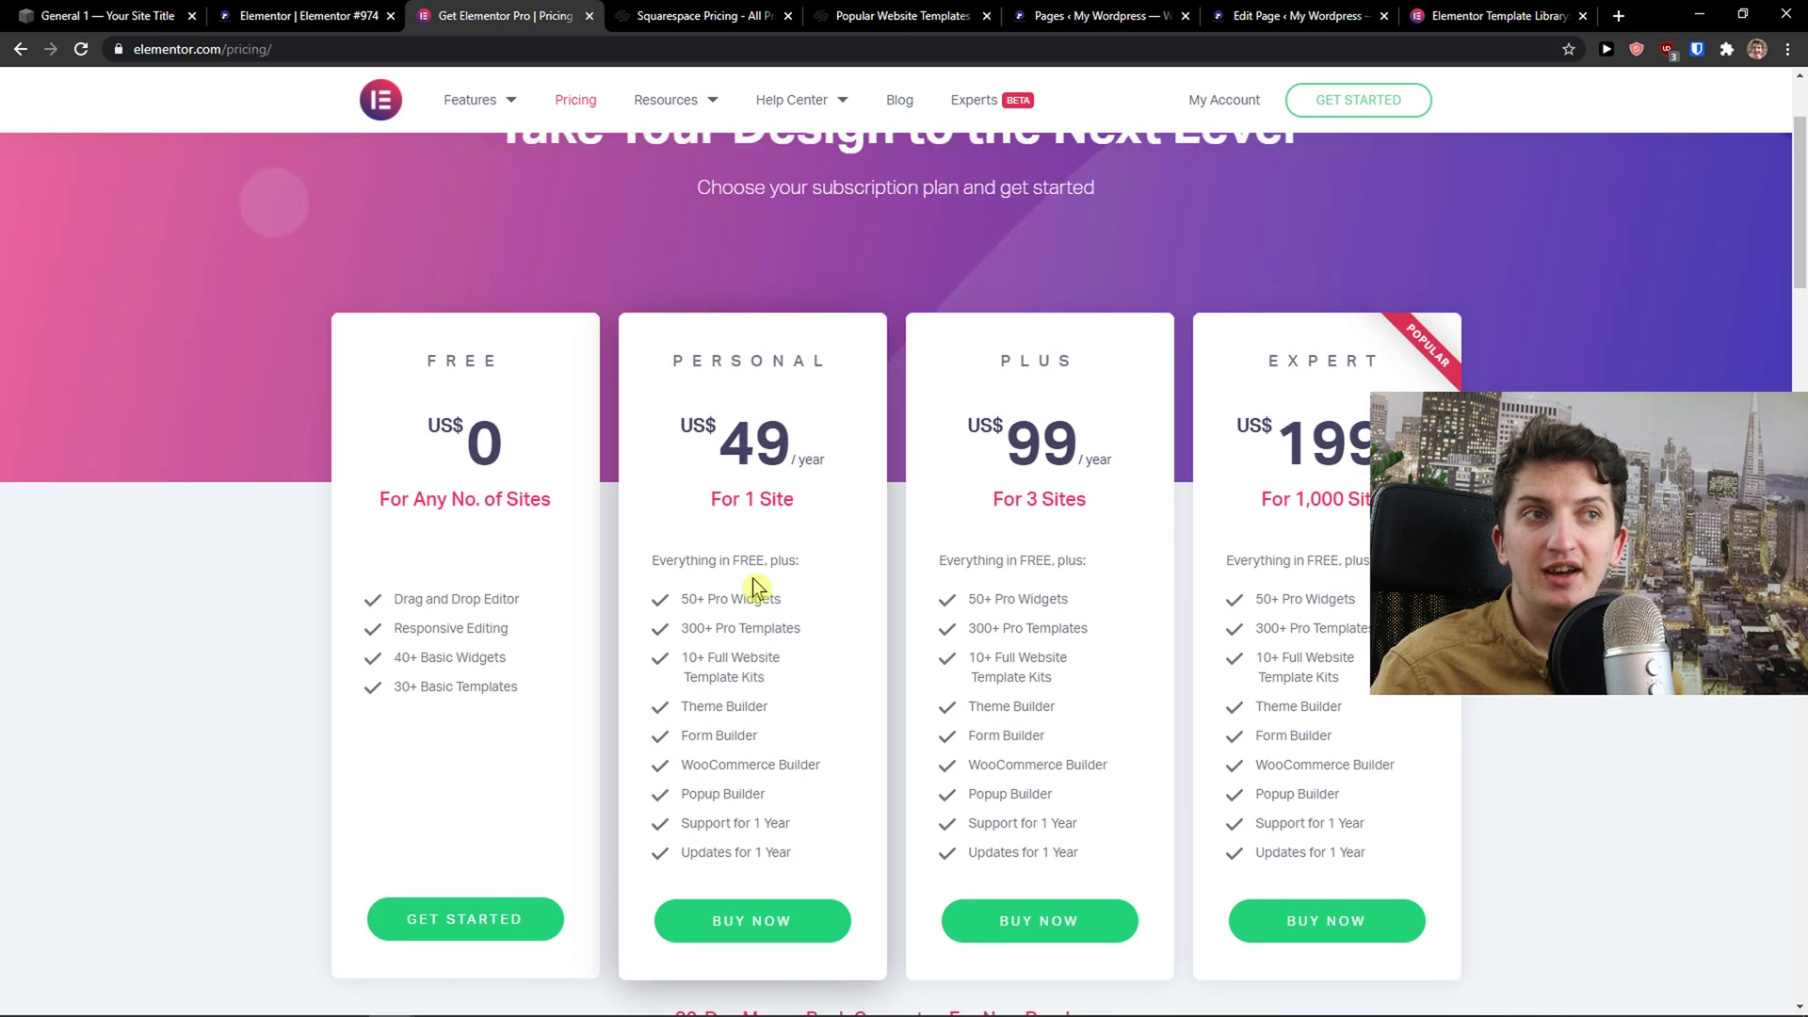
drag(705, 324, 793, 681)
drag(670, 371, 827, 686)
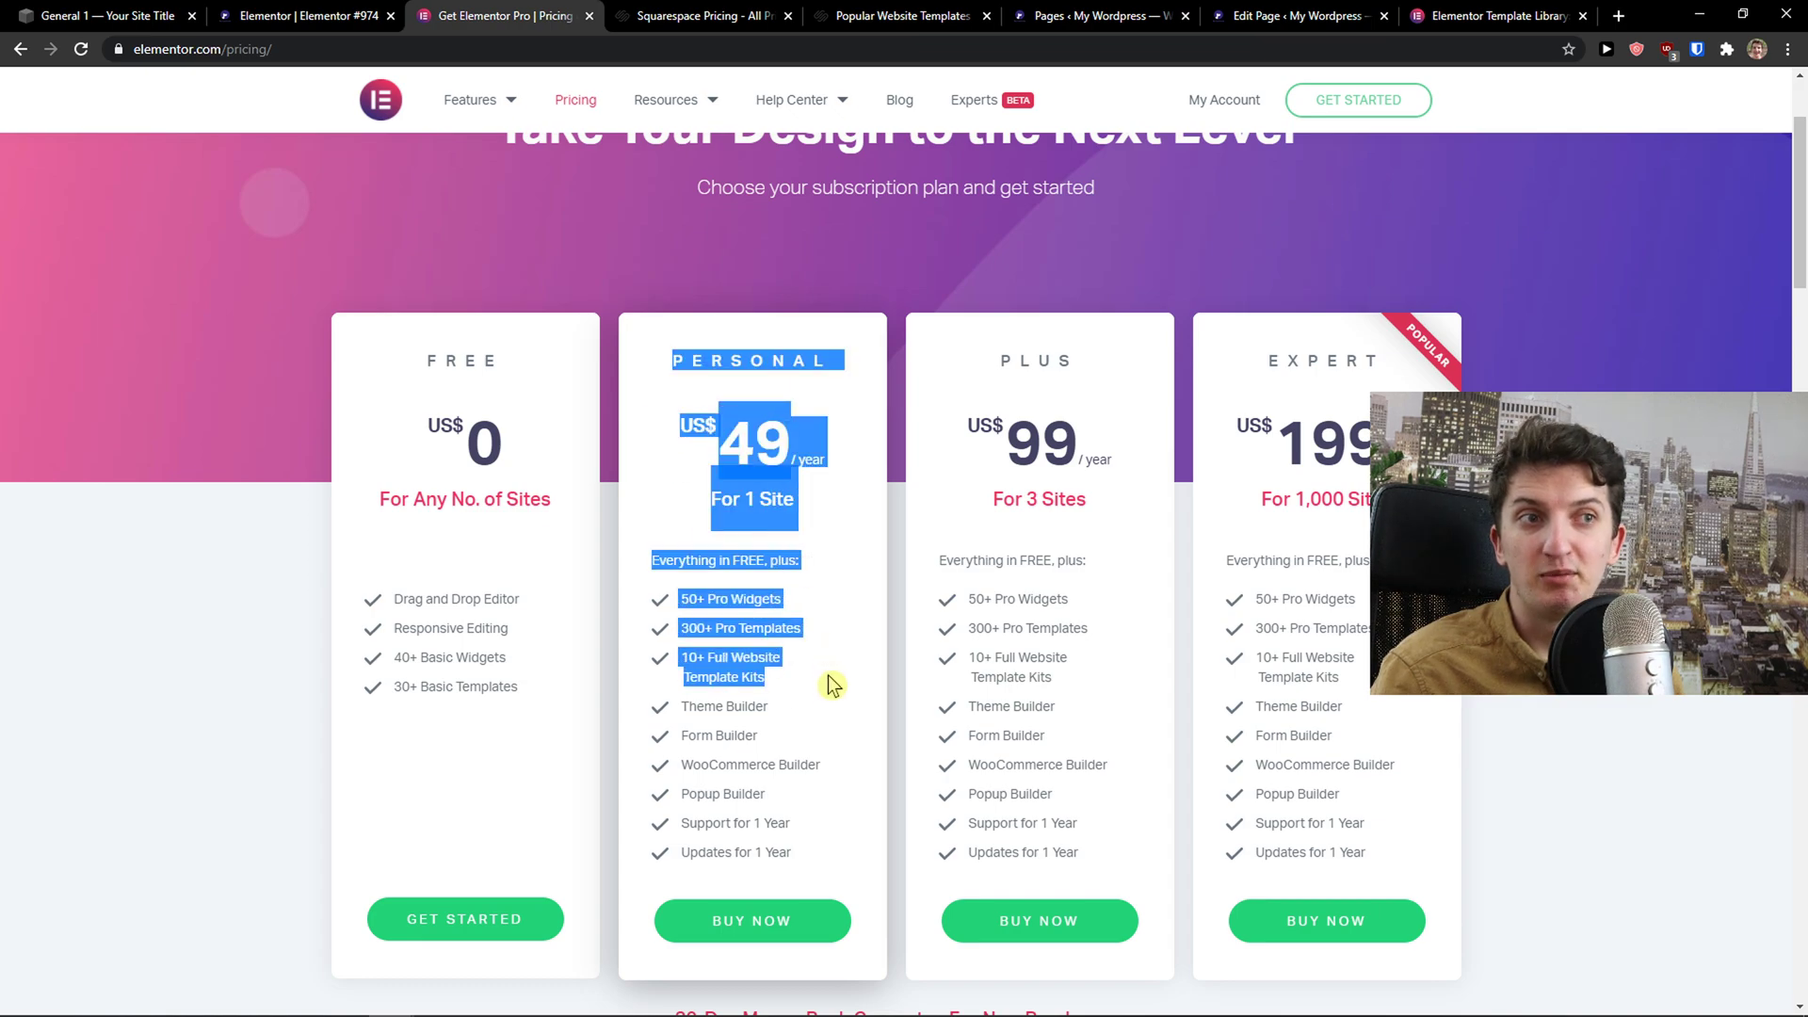
drag(758, 737, 731, 52)
click(721, 16)
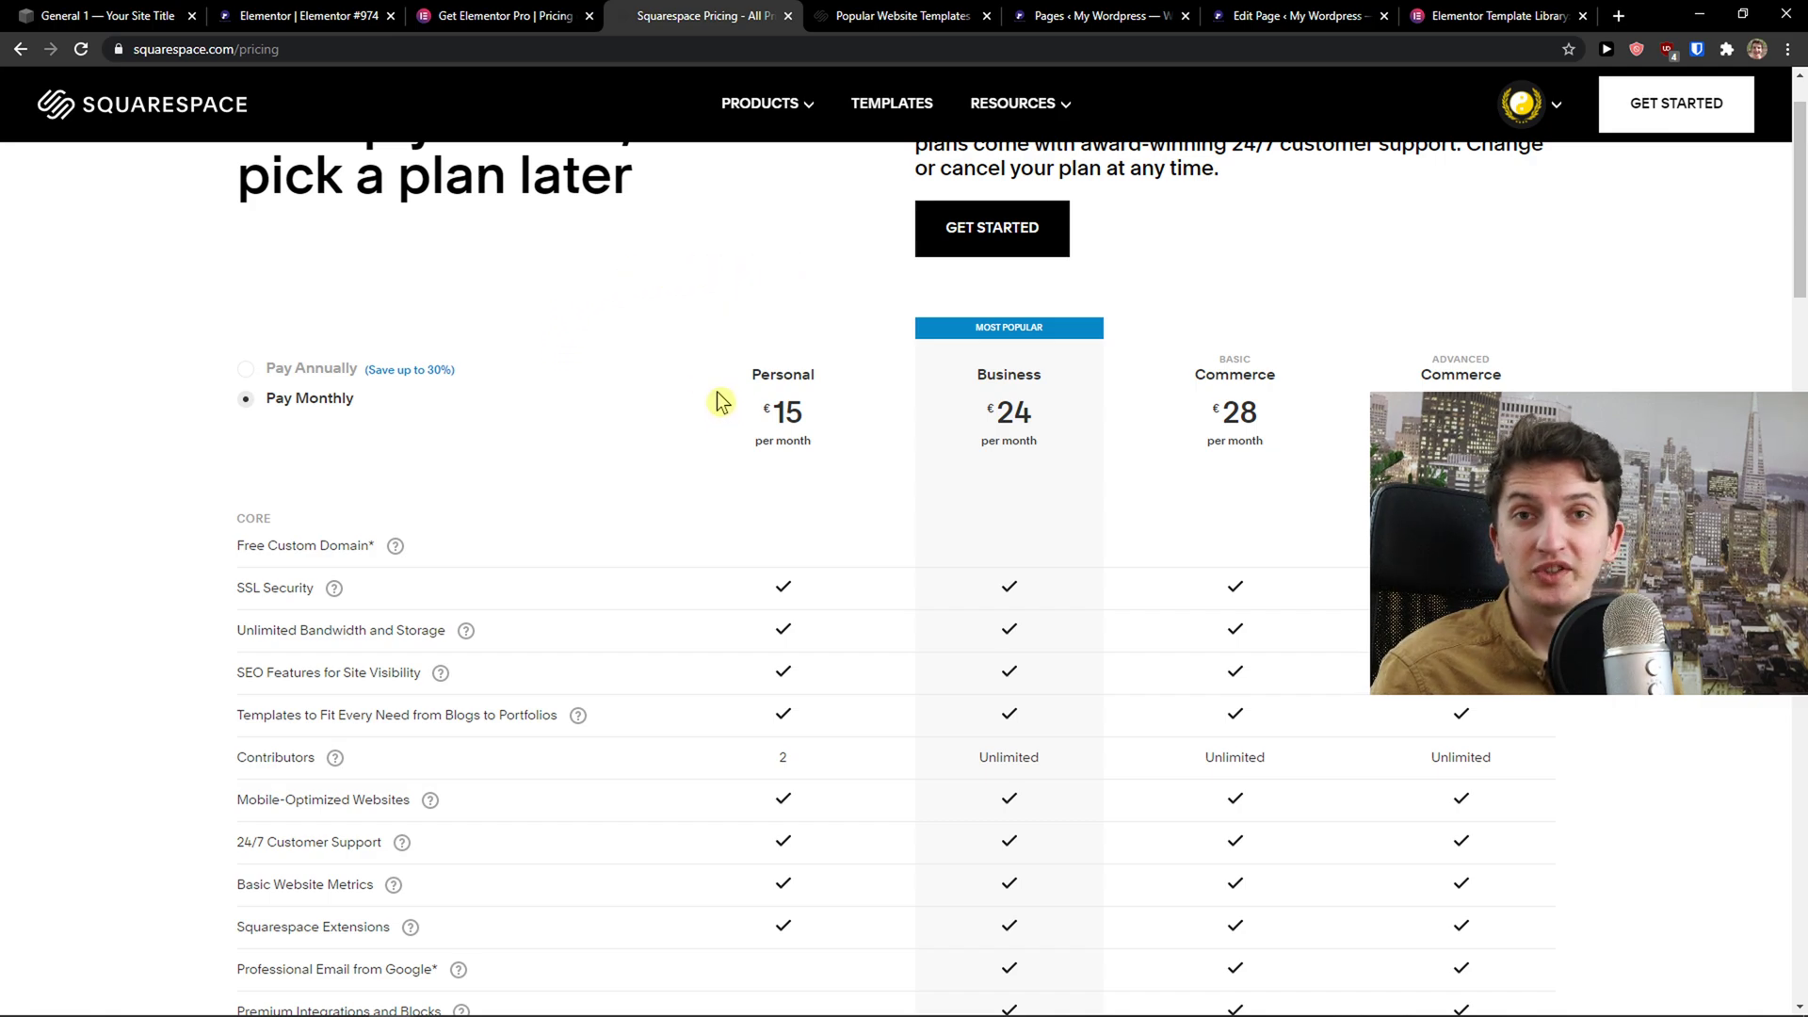
Scroll Squarespace's pricing table past the Personal, Business and Commerce monthly prices, selecting a row of text.
scroll(721, 402, down, 1)
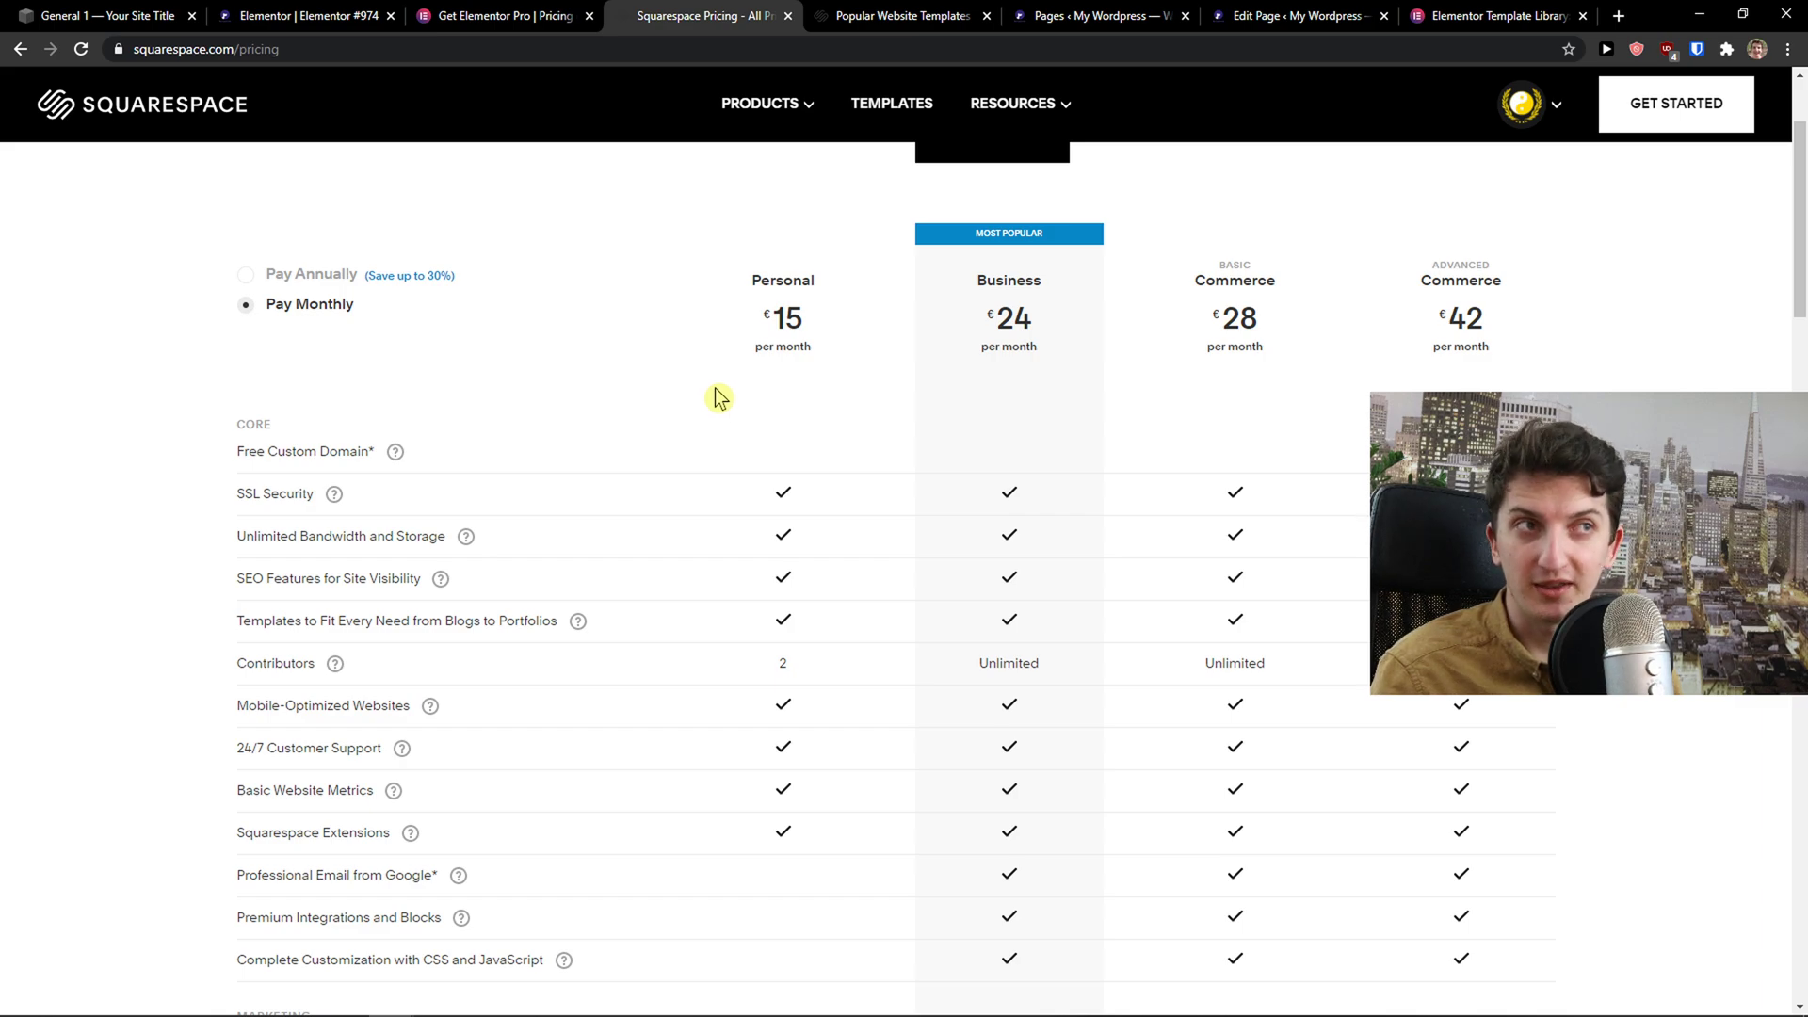
scroll(717, 400, down, 1)
scroll(718, 400, up, 1)
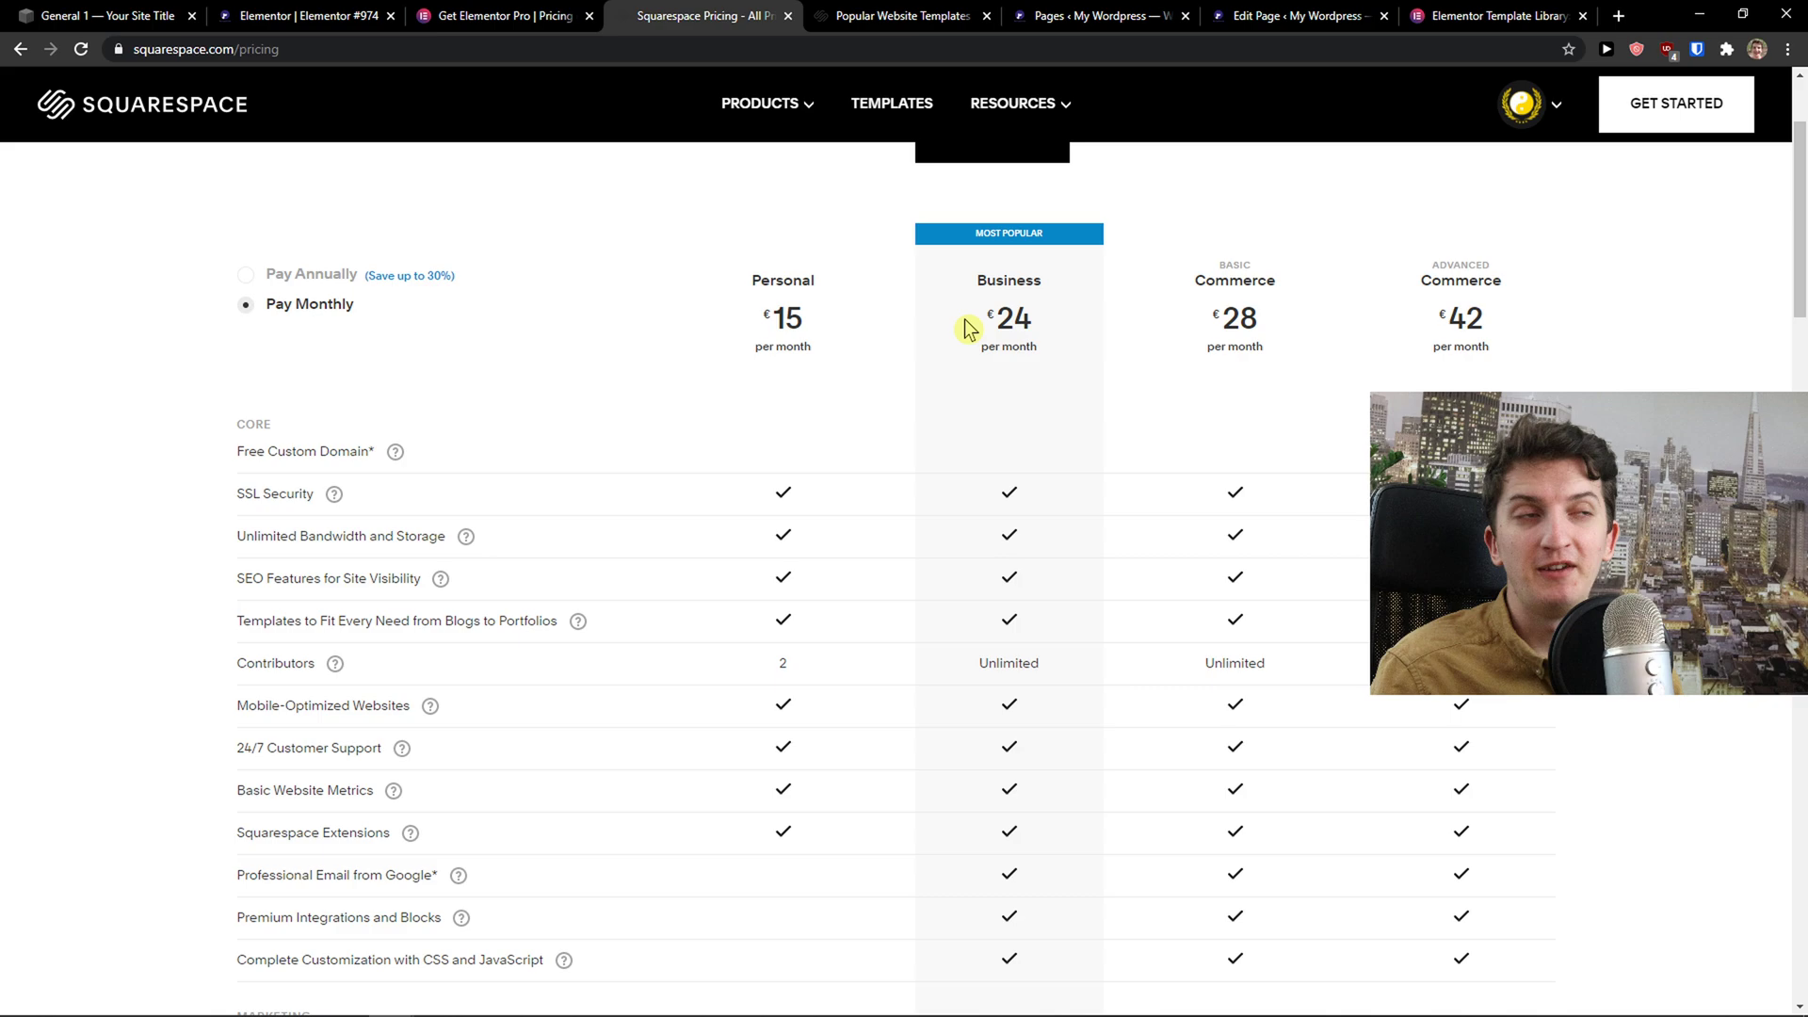
scroll(965, 331, down, 1)
scroll(961, 327, up, 1)
scroll(961, 328, down, 8)
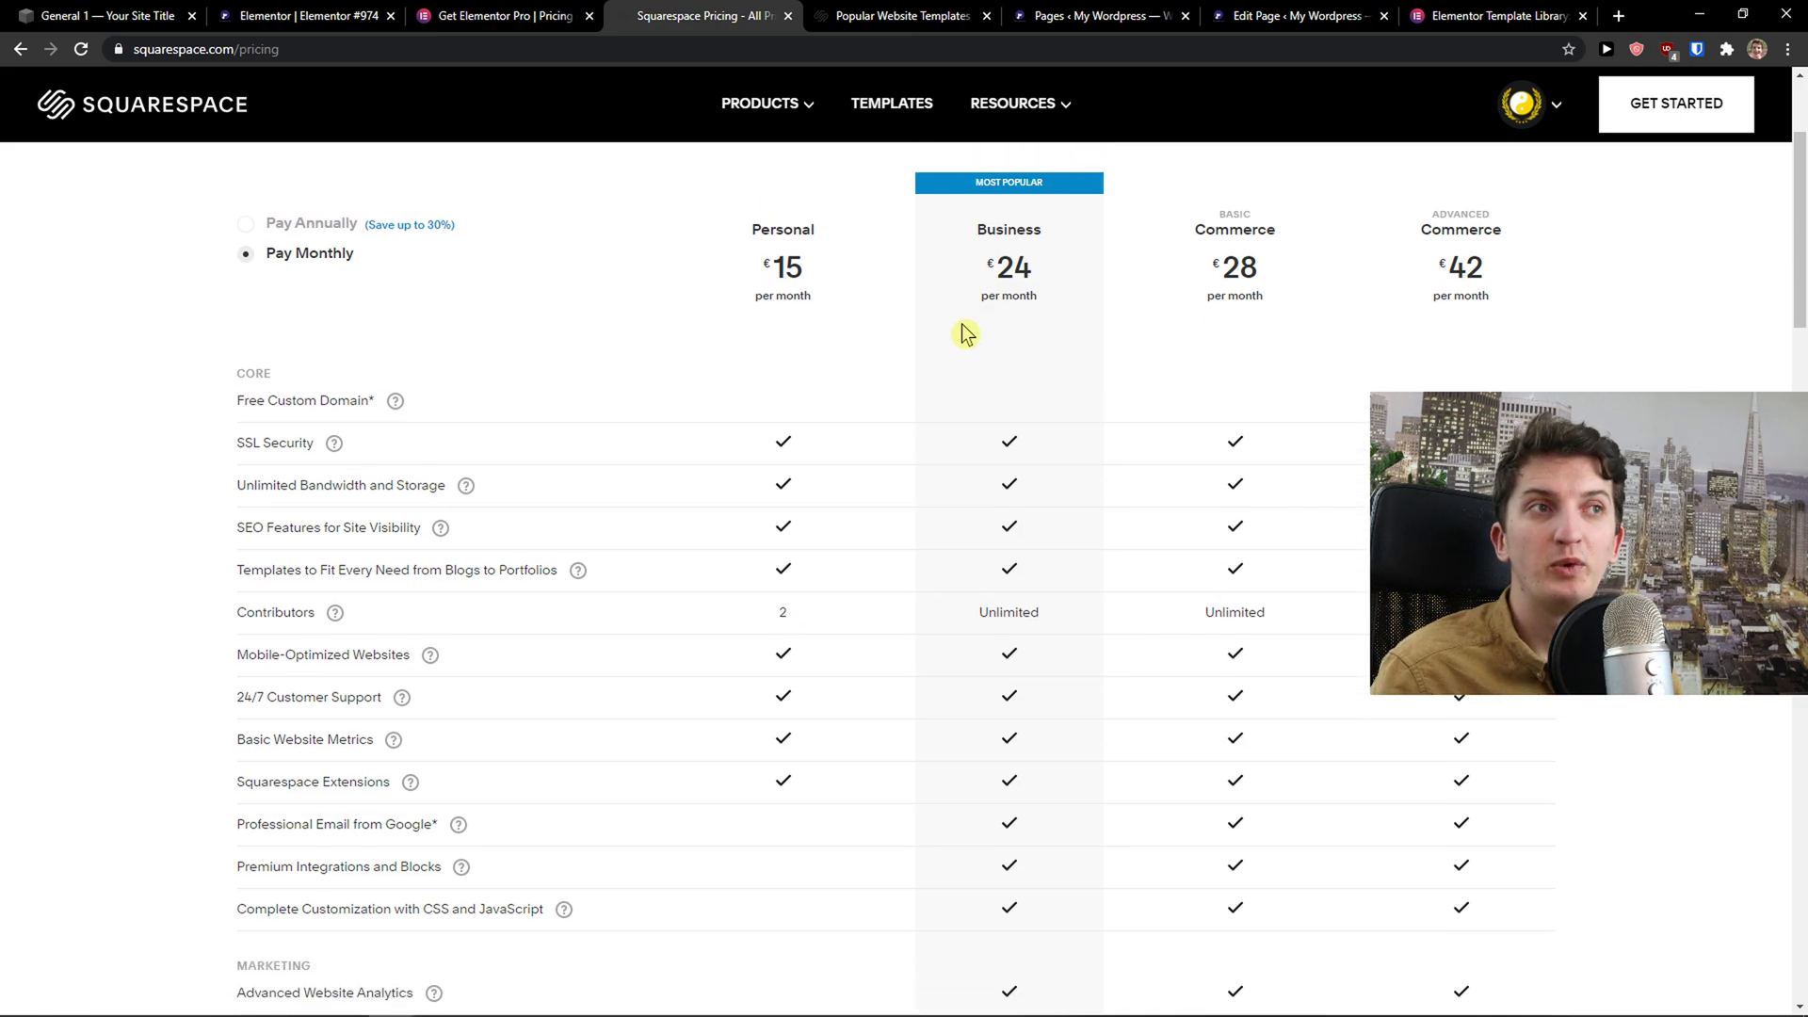
drag(1045, 509, 239, 478)
Clear the selection and scroll down to the contributor and Commerce feature rows and back.
scroll(202, 500, down, 2)
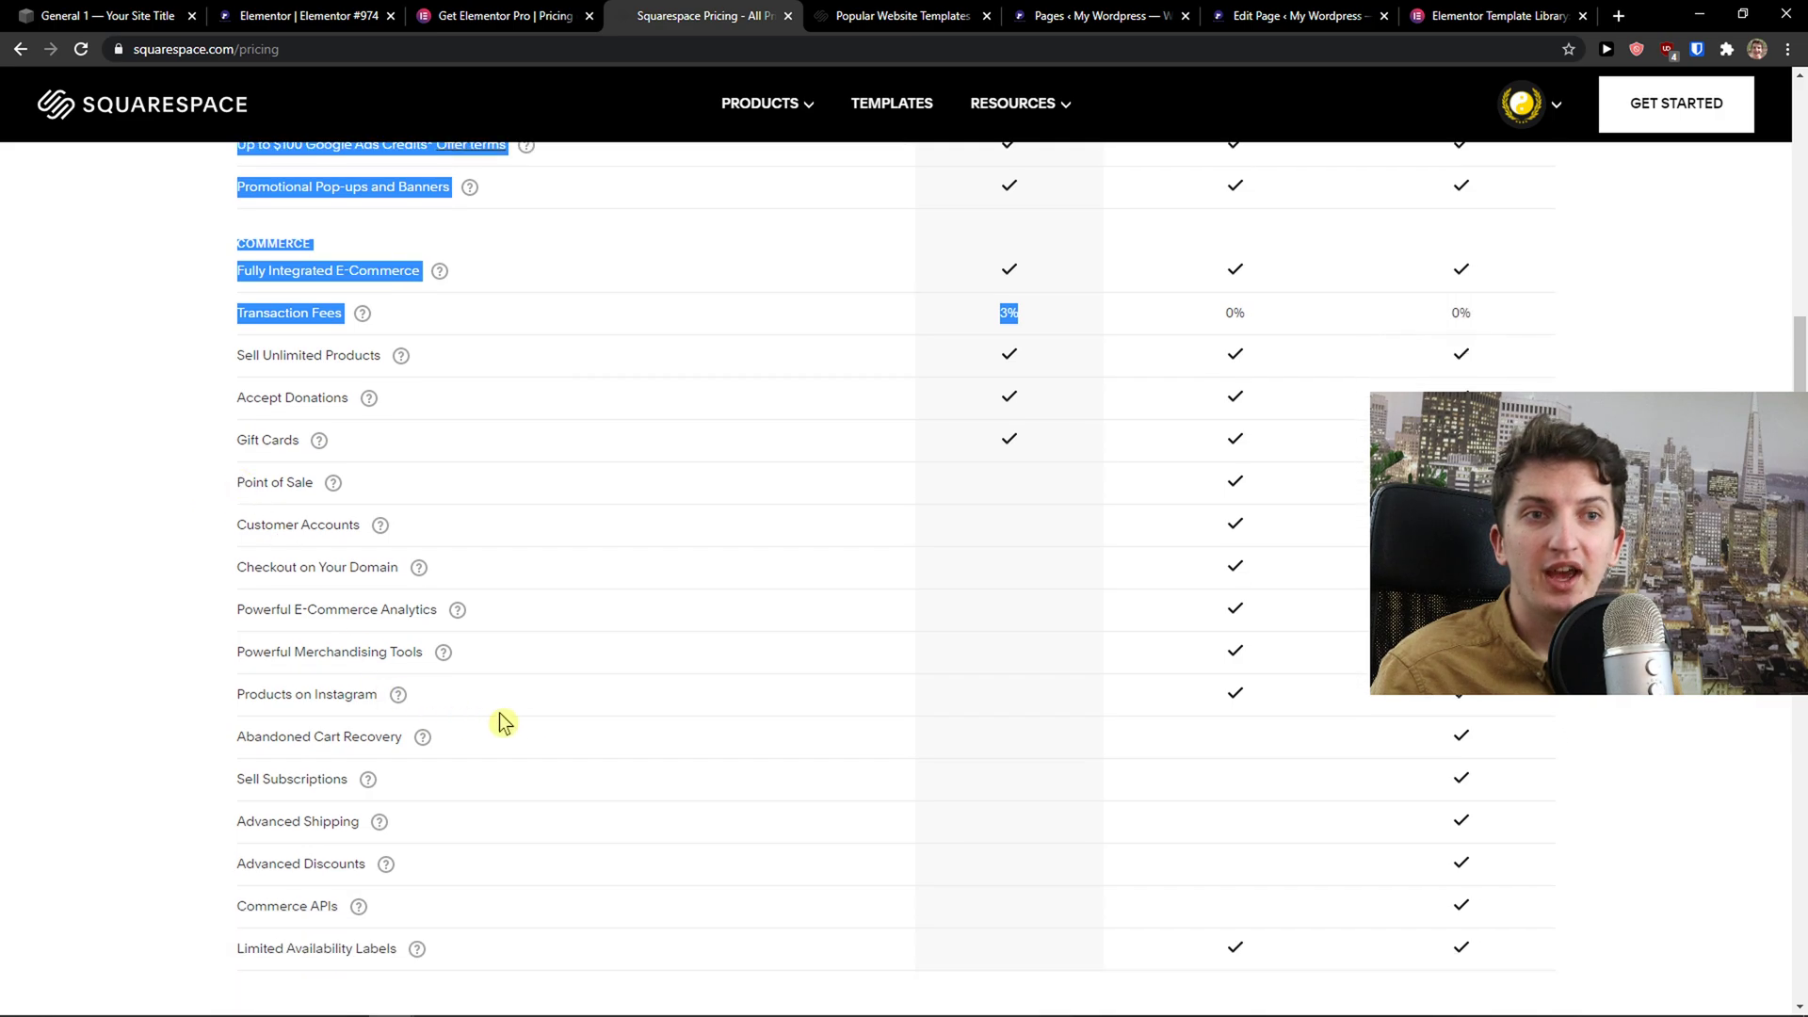
scroll(420, 736, up, 8)
scroll(336, 730, up, 2)
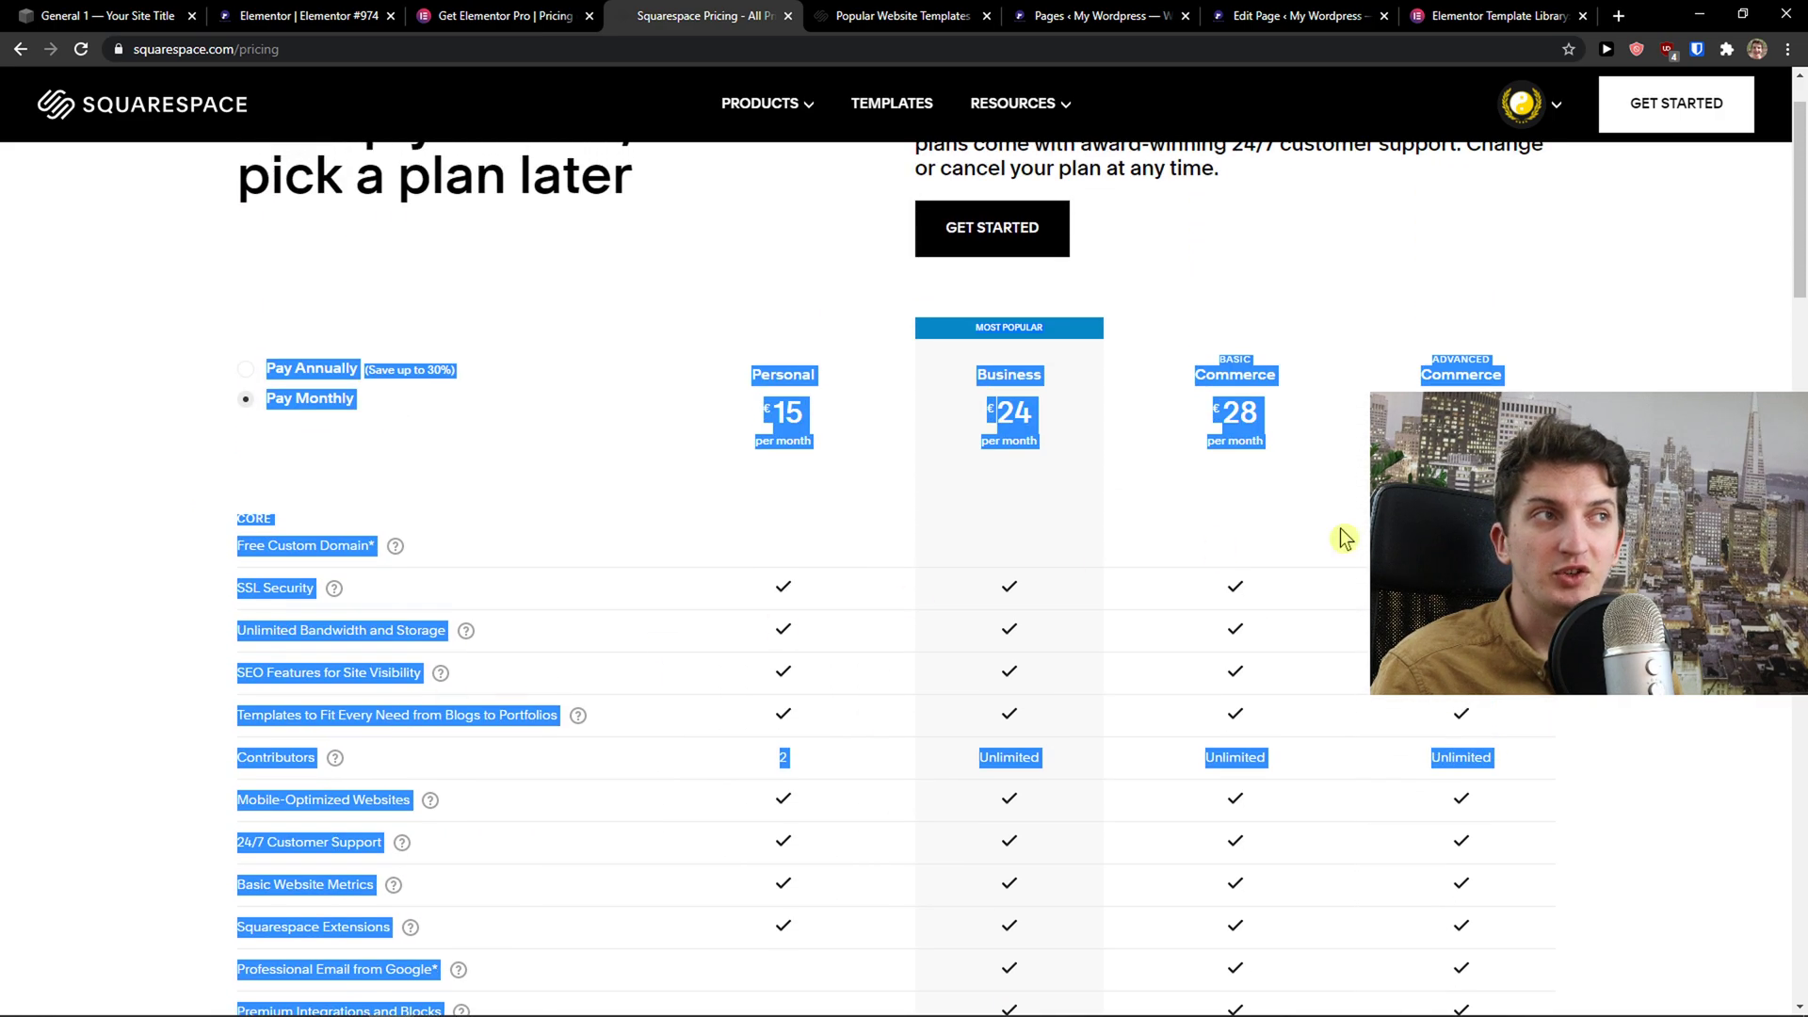
click(1422, 381)
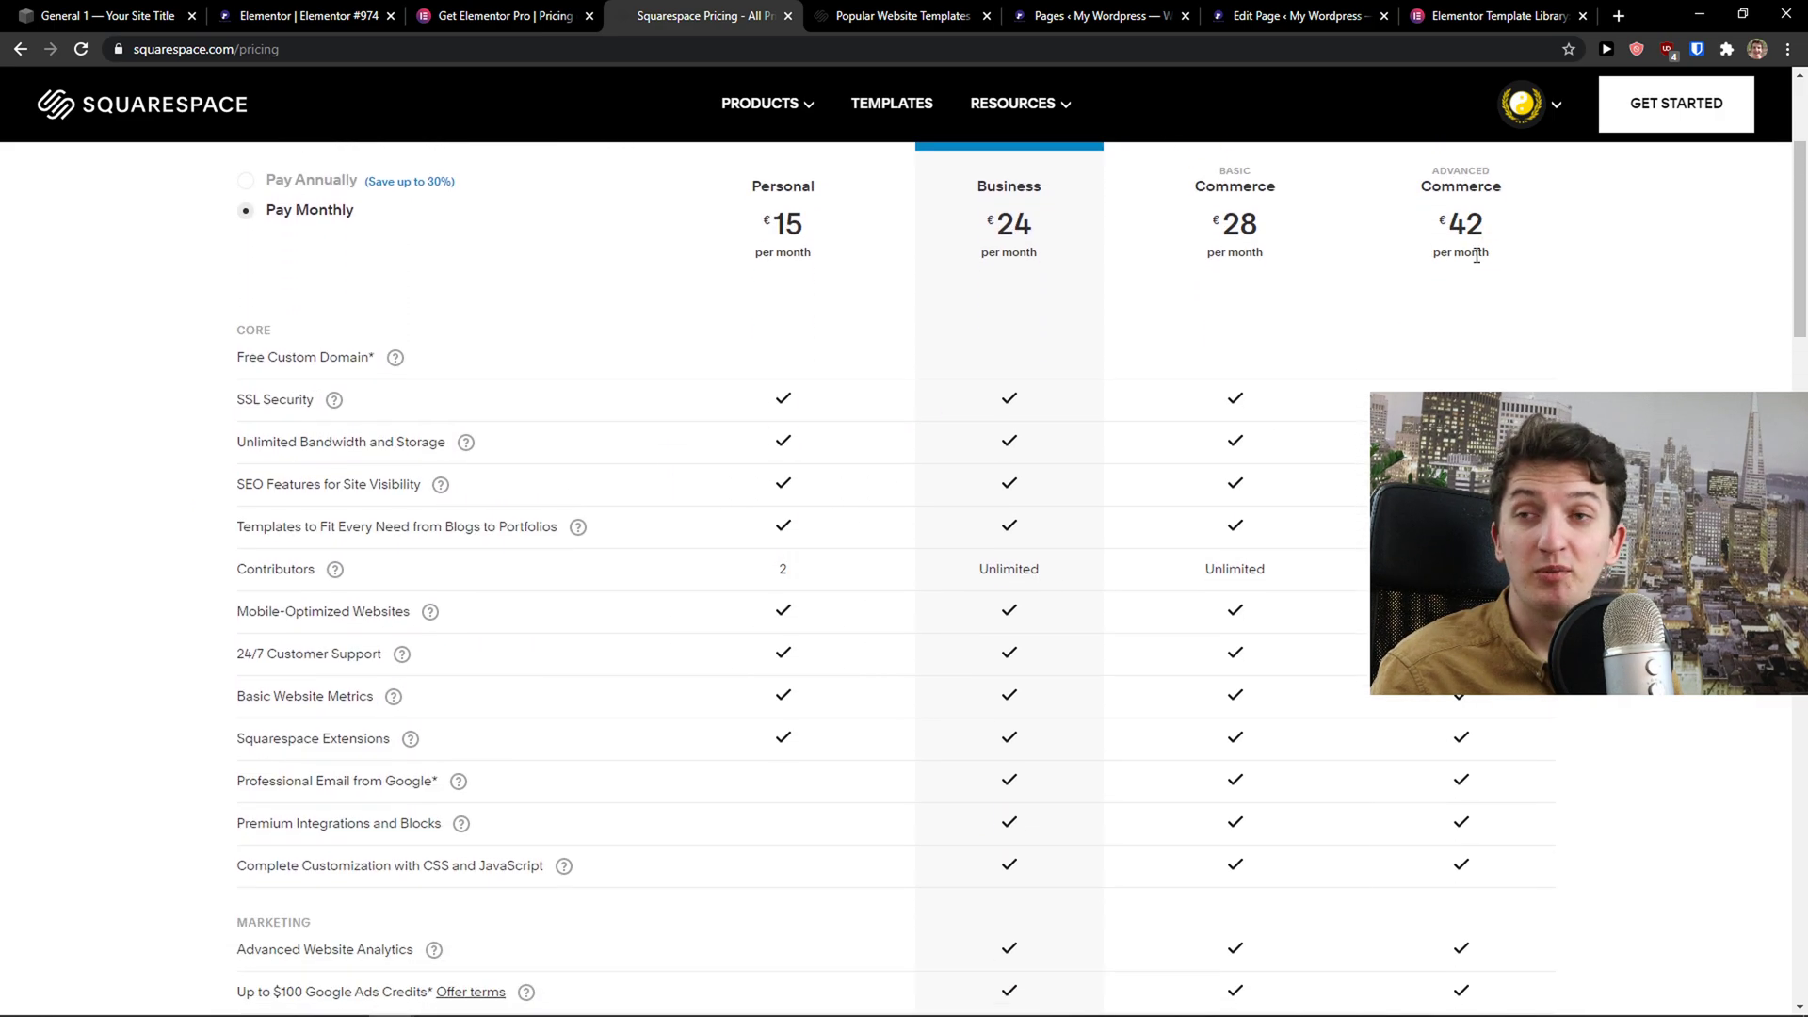
scroll(1444, 341, down, 5)
scroll(1451, 335, down, 3)
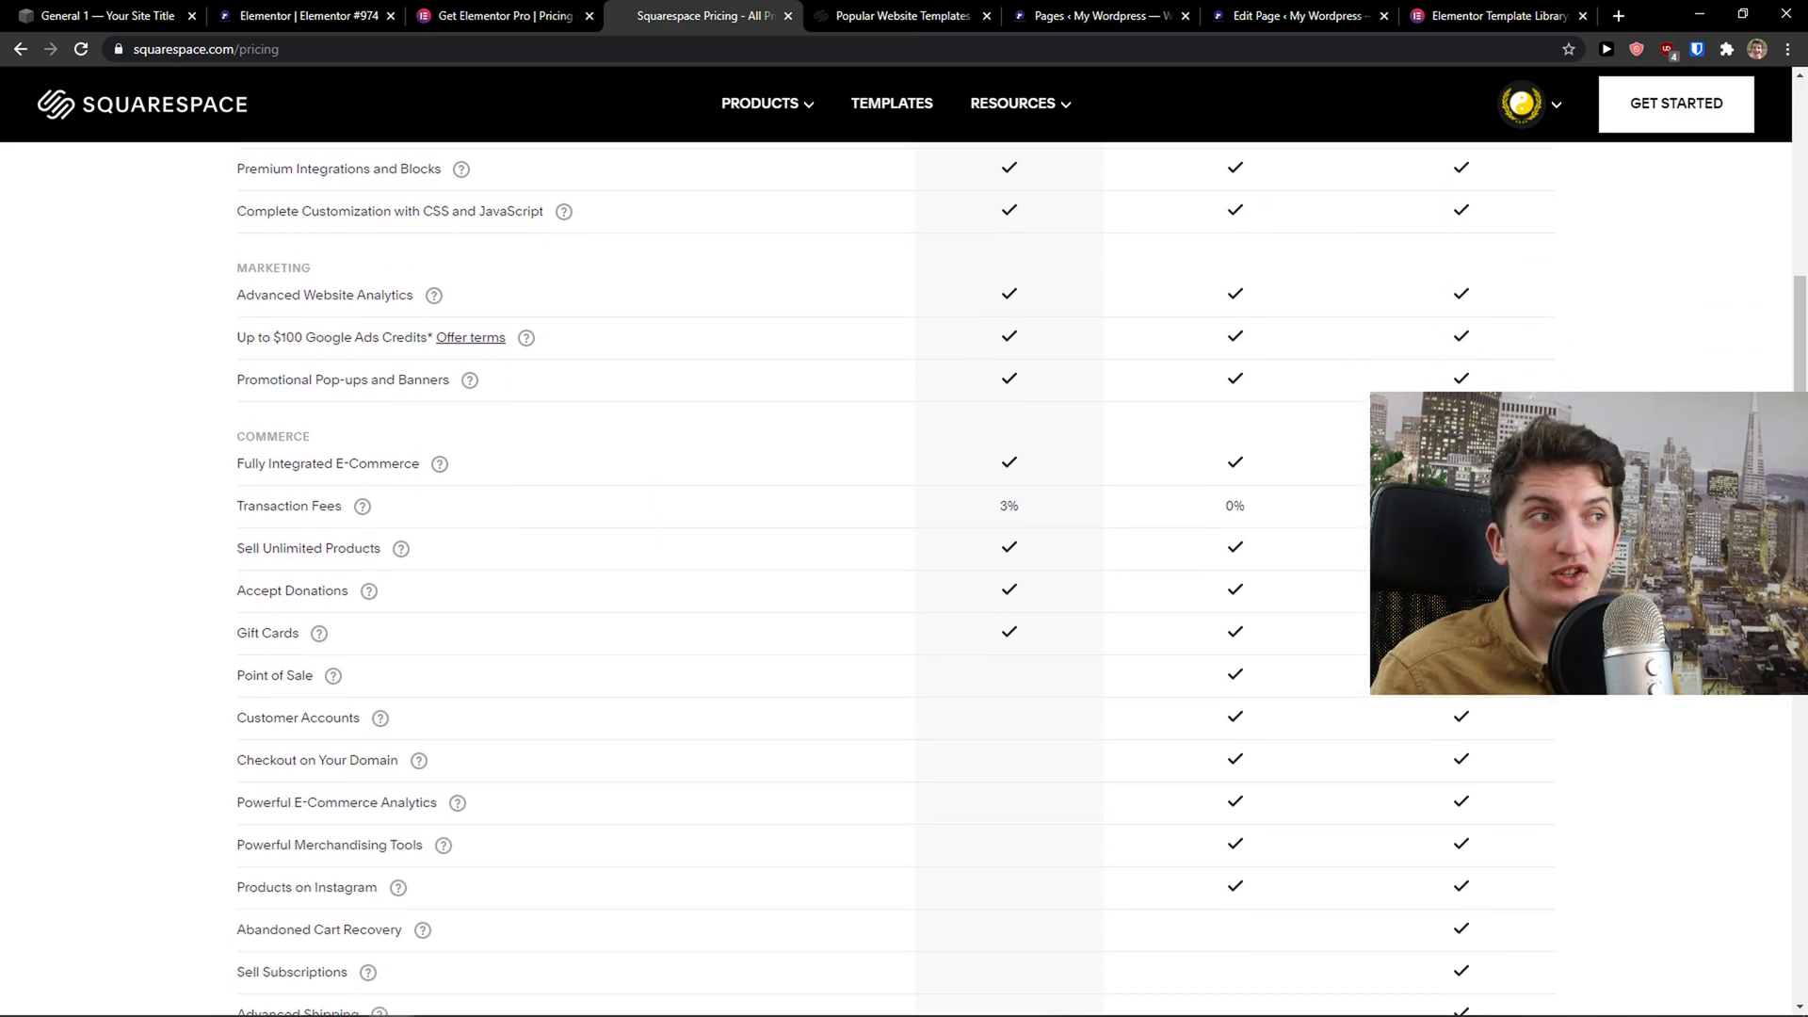
scroll(904, 565, up, 10)
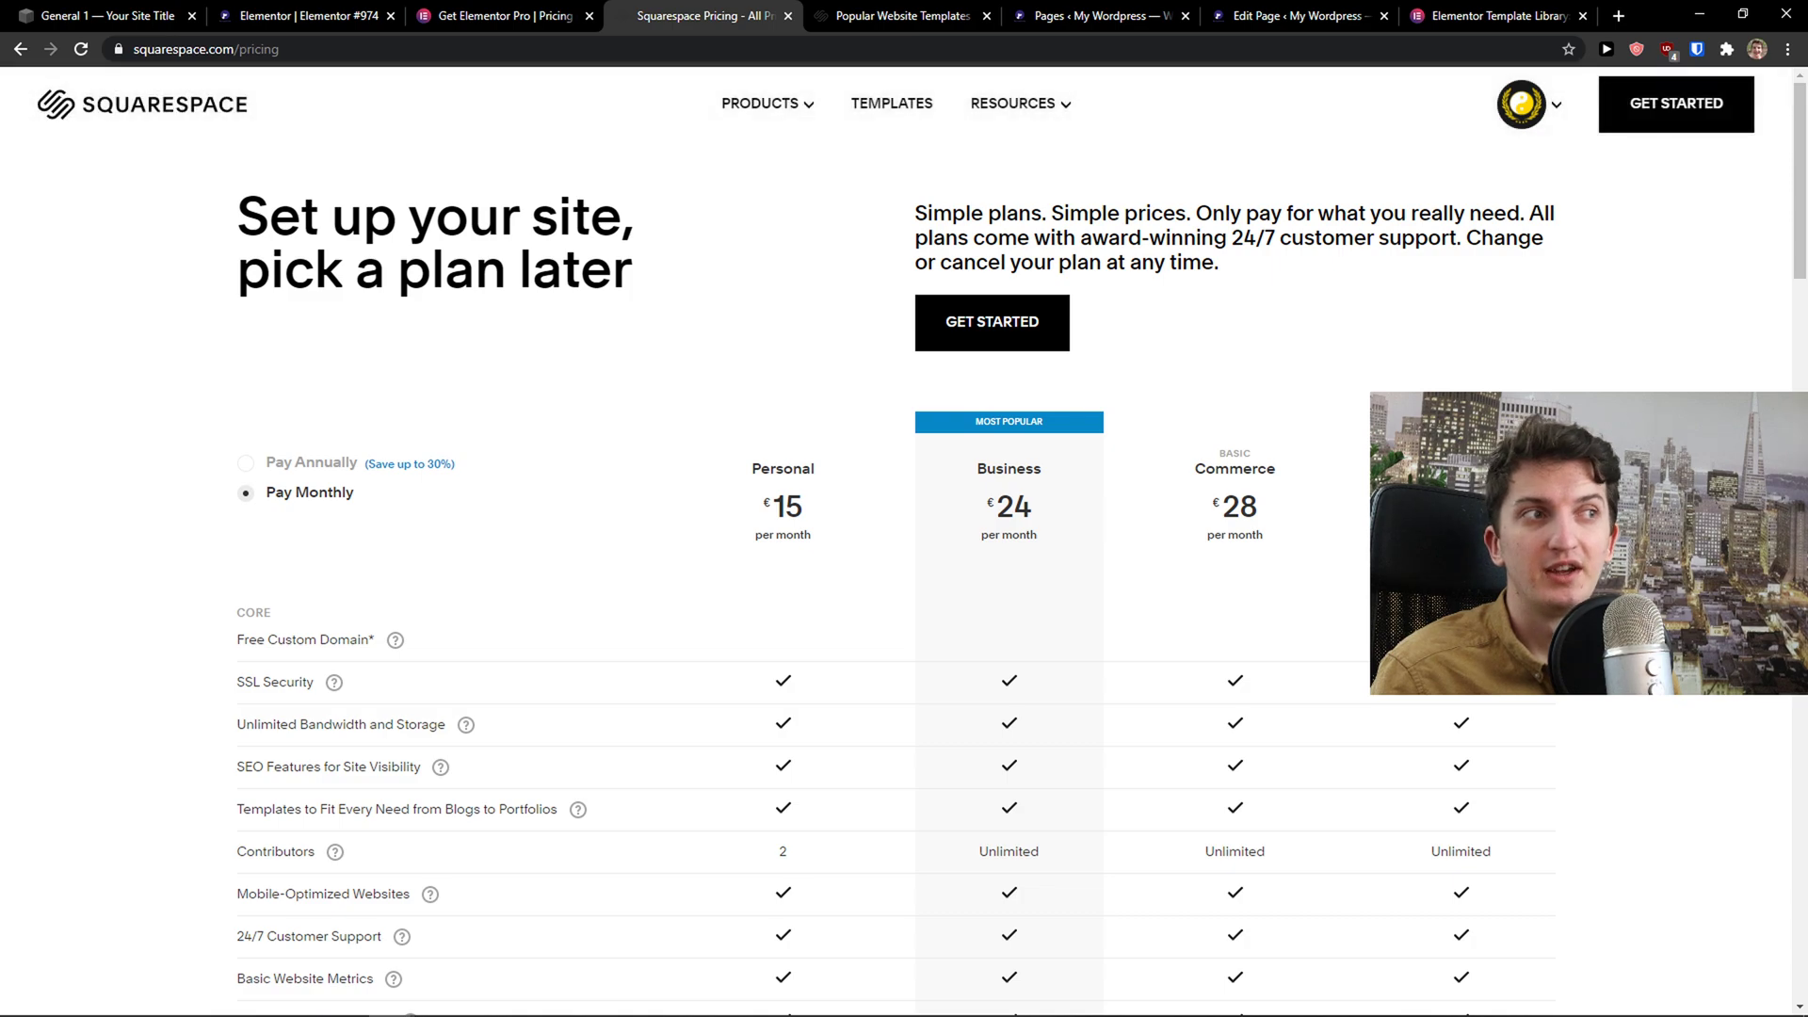
Review the Elementor Pro plan prices, clearing the selection in the Personal plan.
click(527, 15)
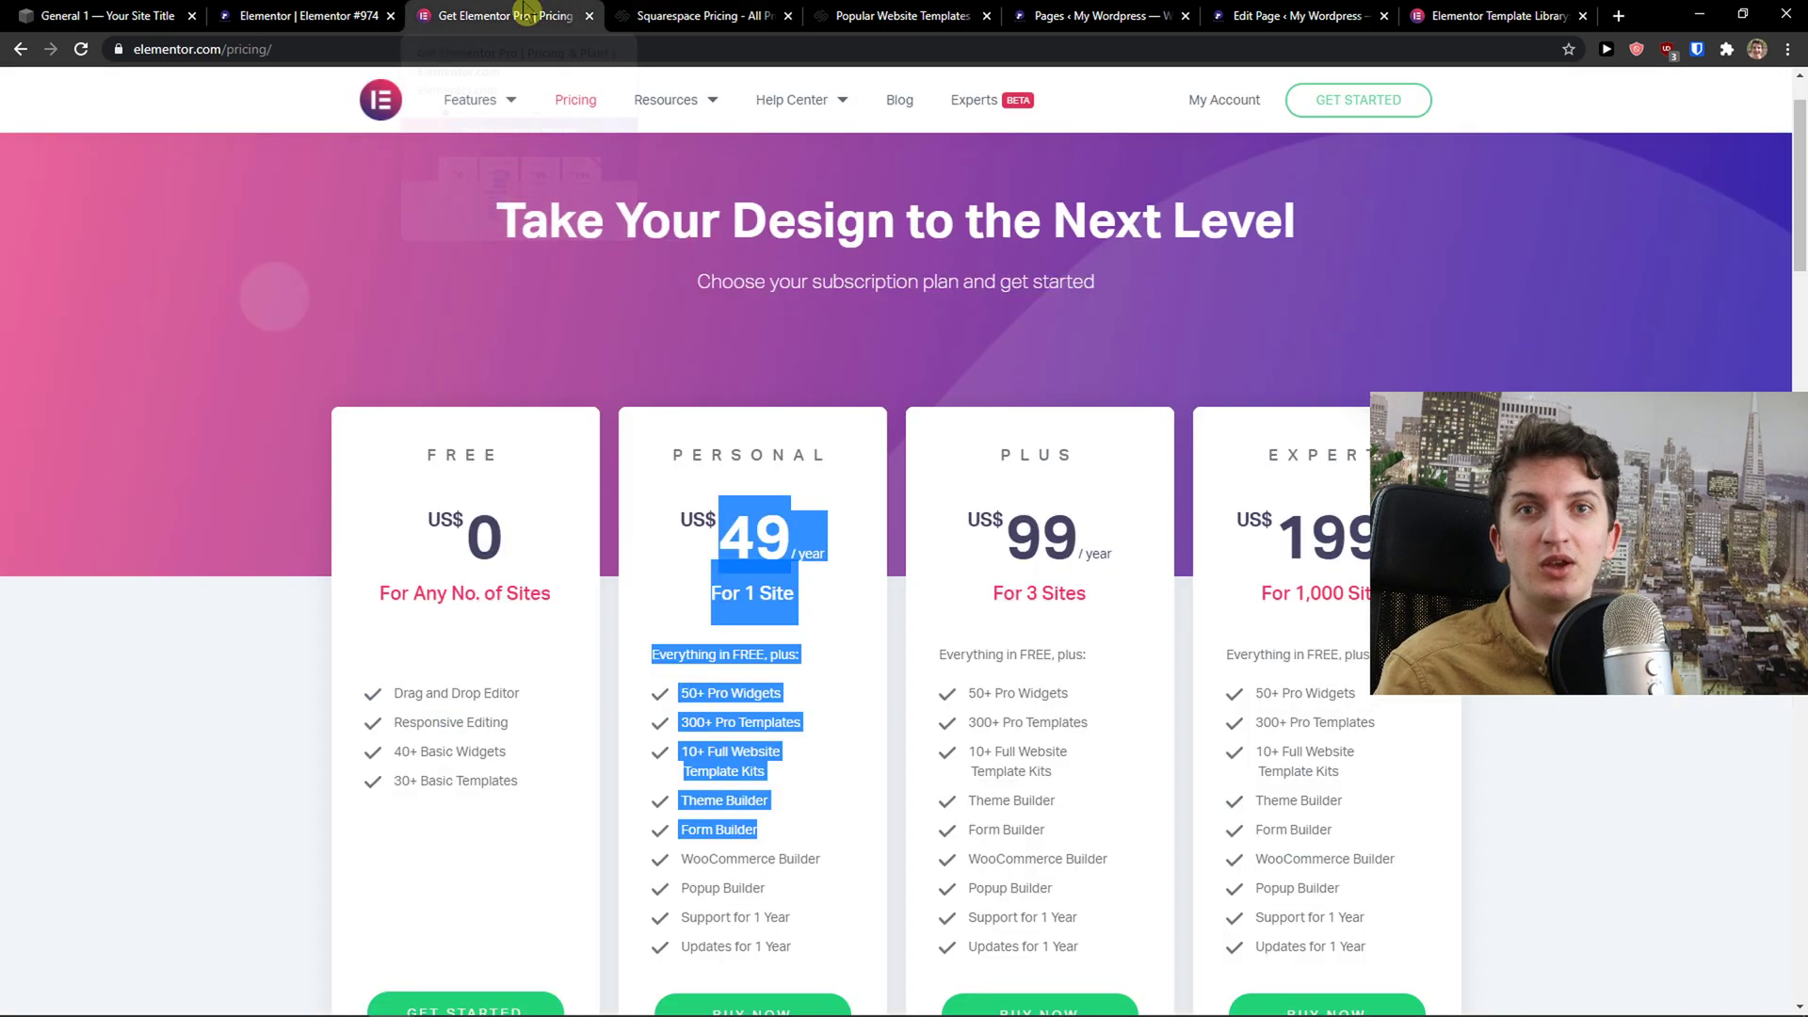
click(672, 13)
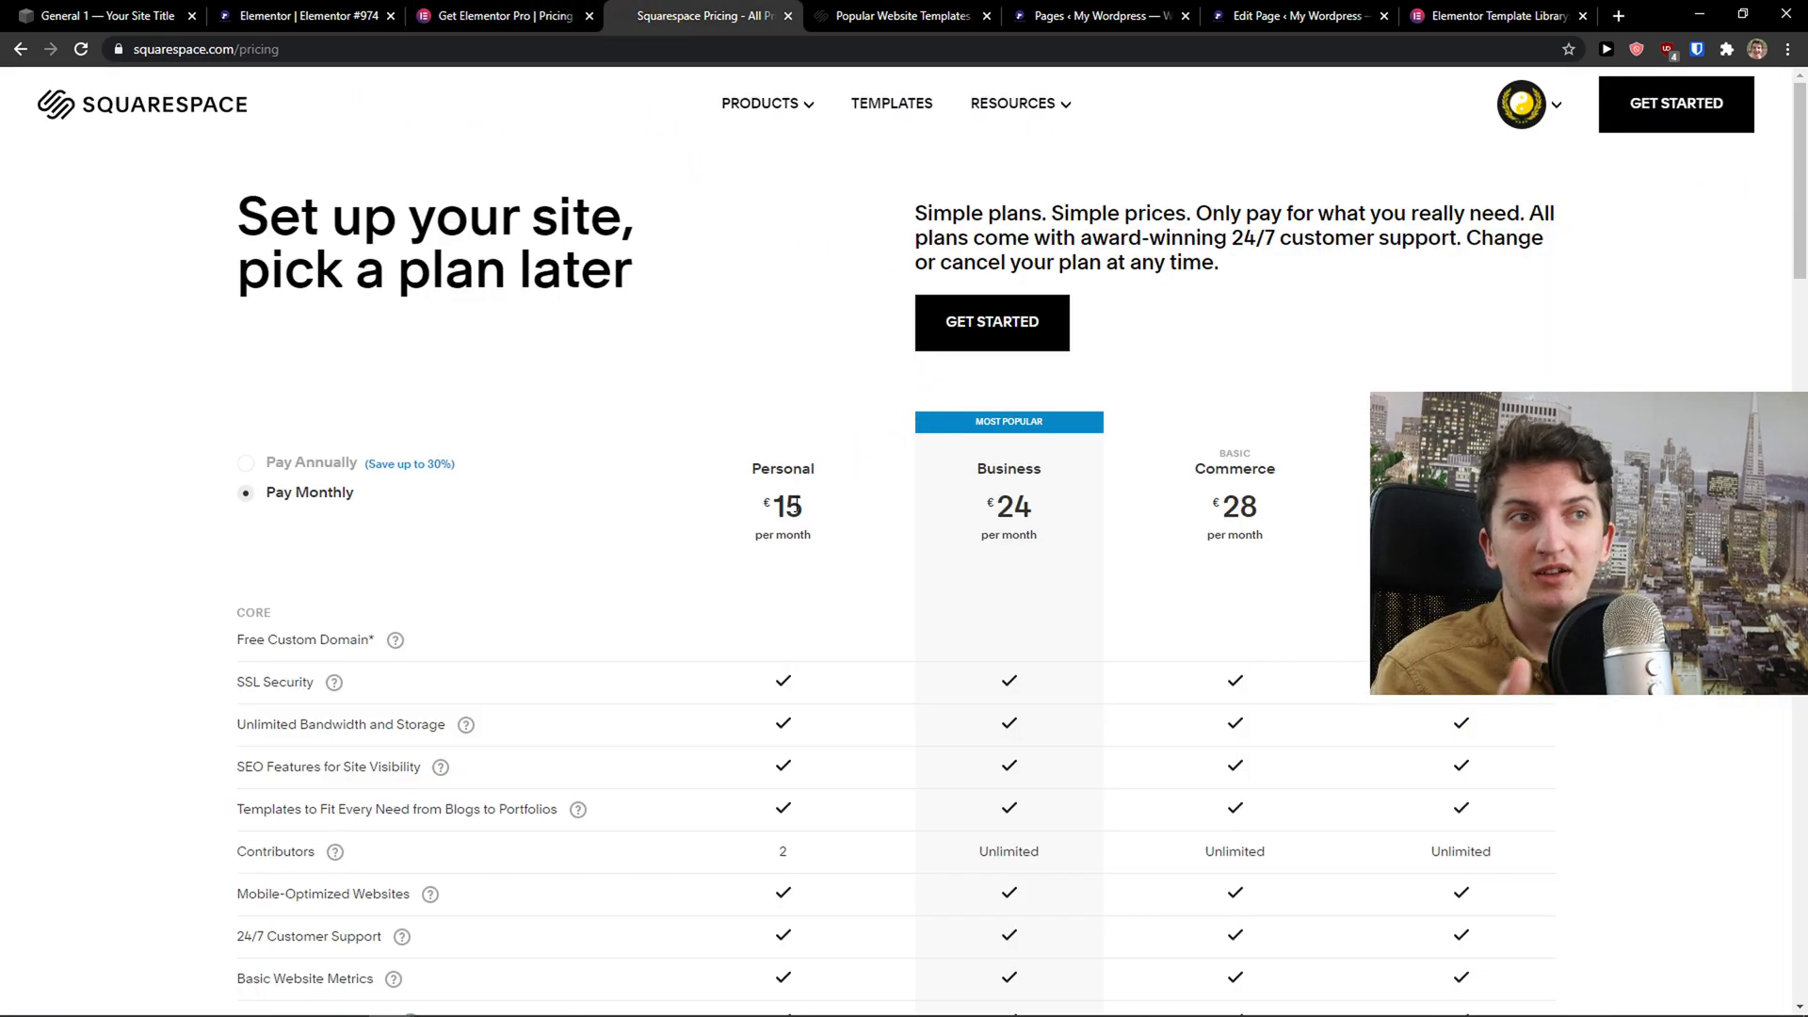
click(515, 15)
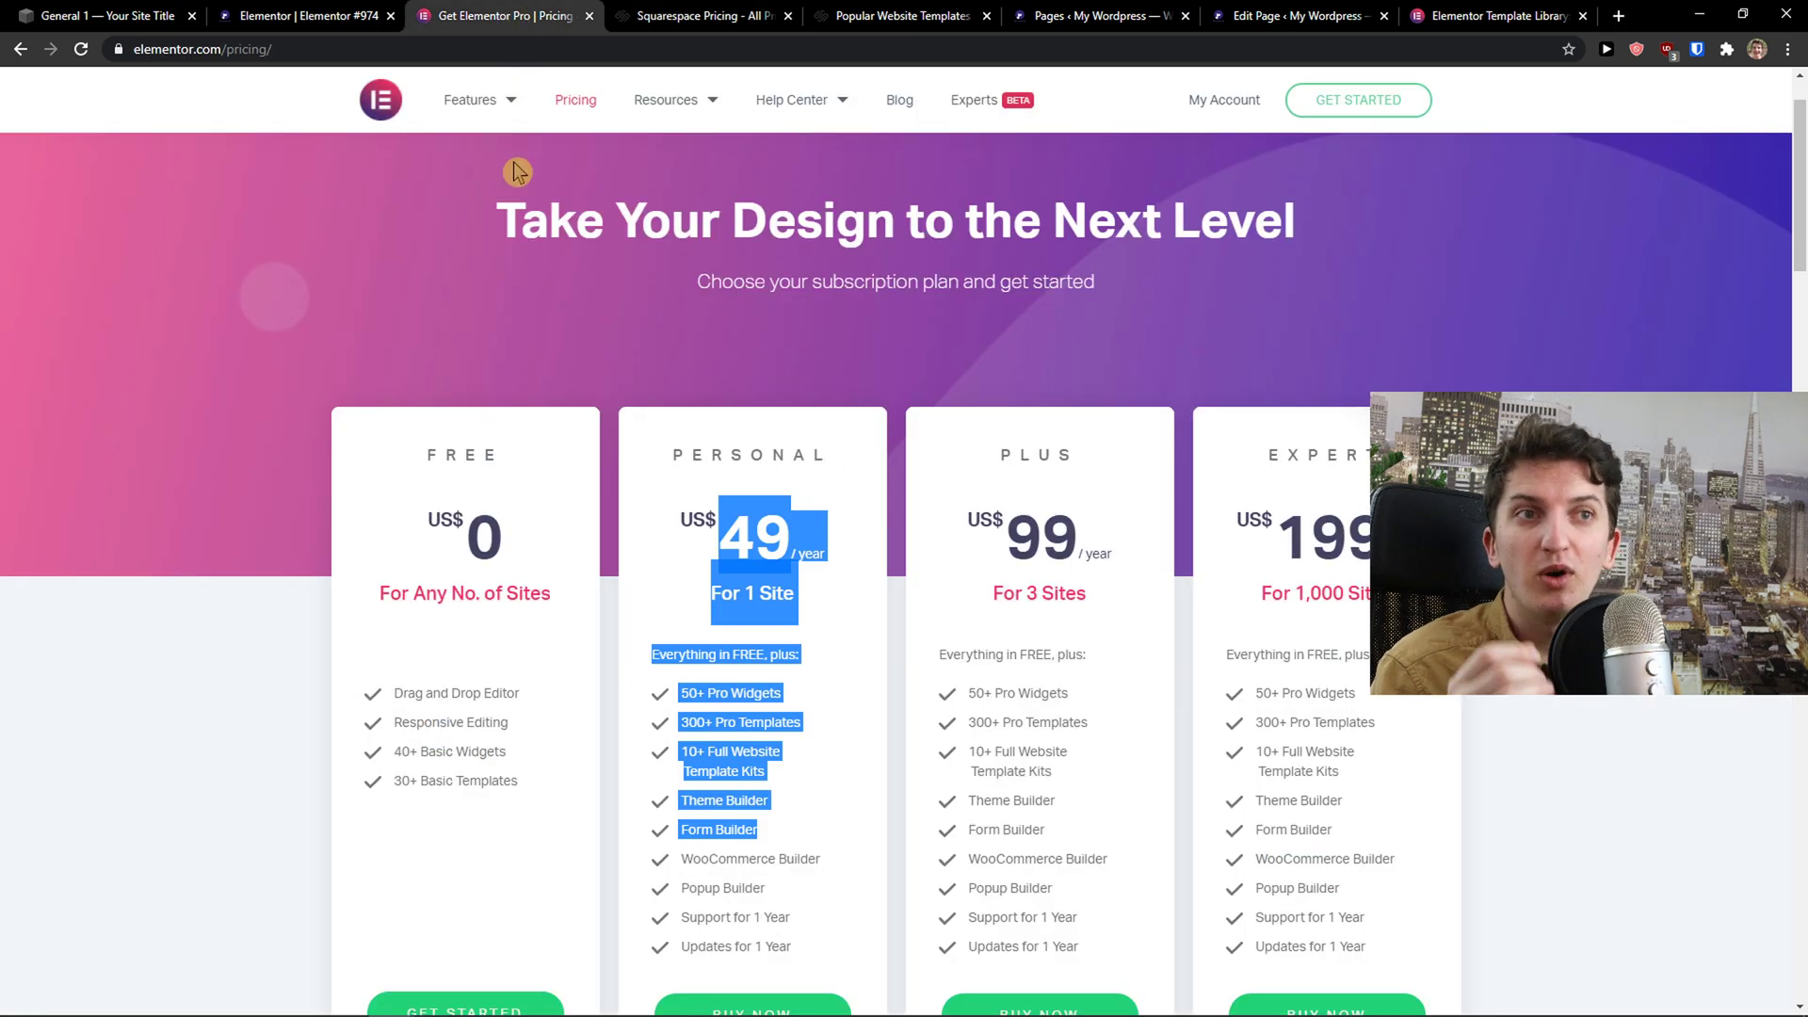
click(240, 423)
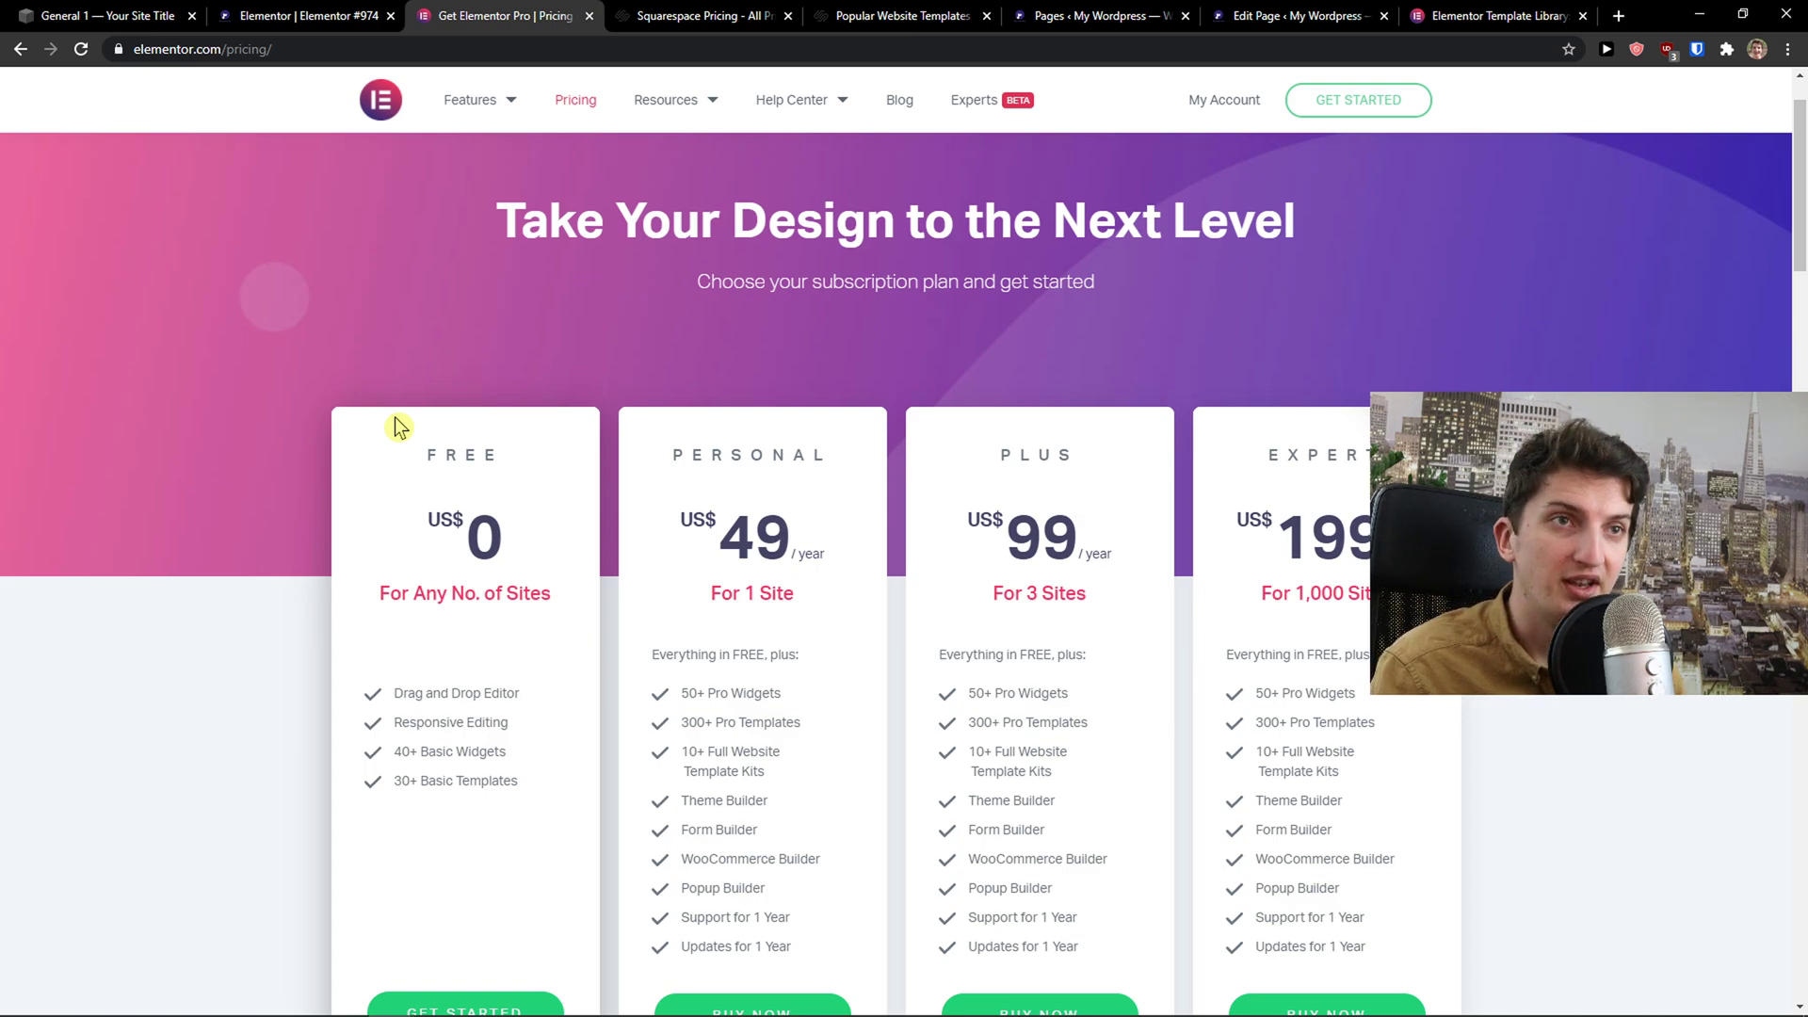
scroll(394, 424, down, 1)
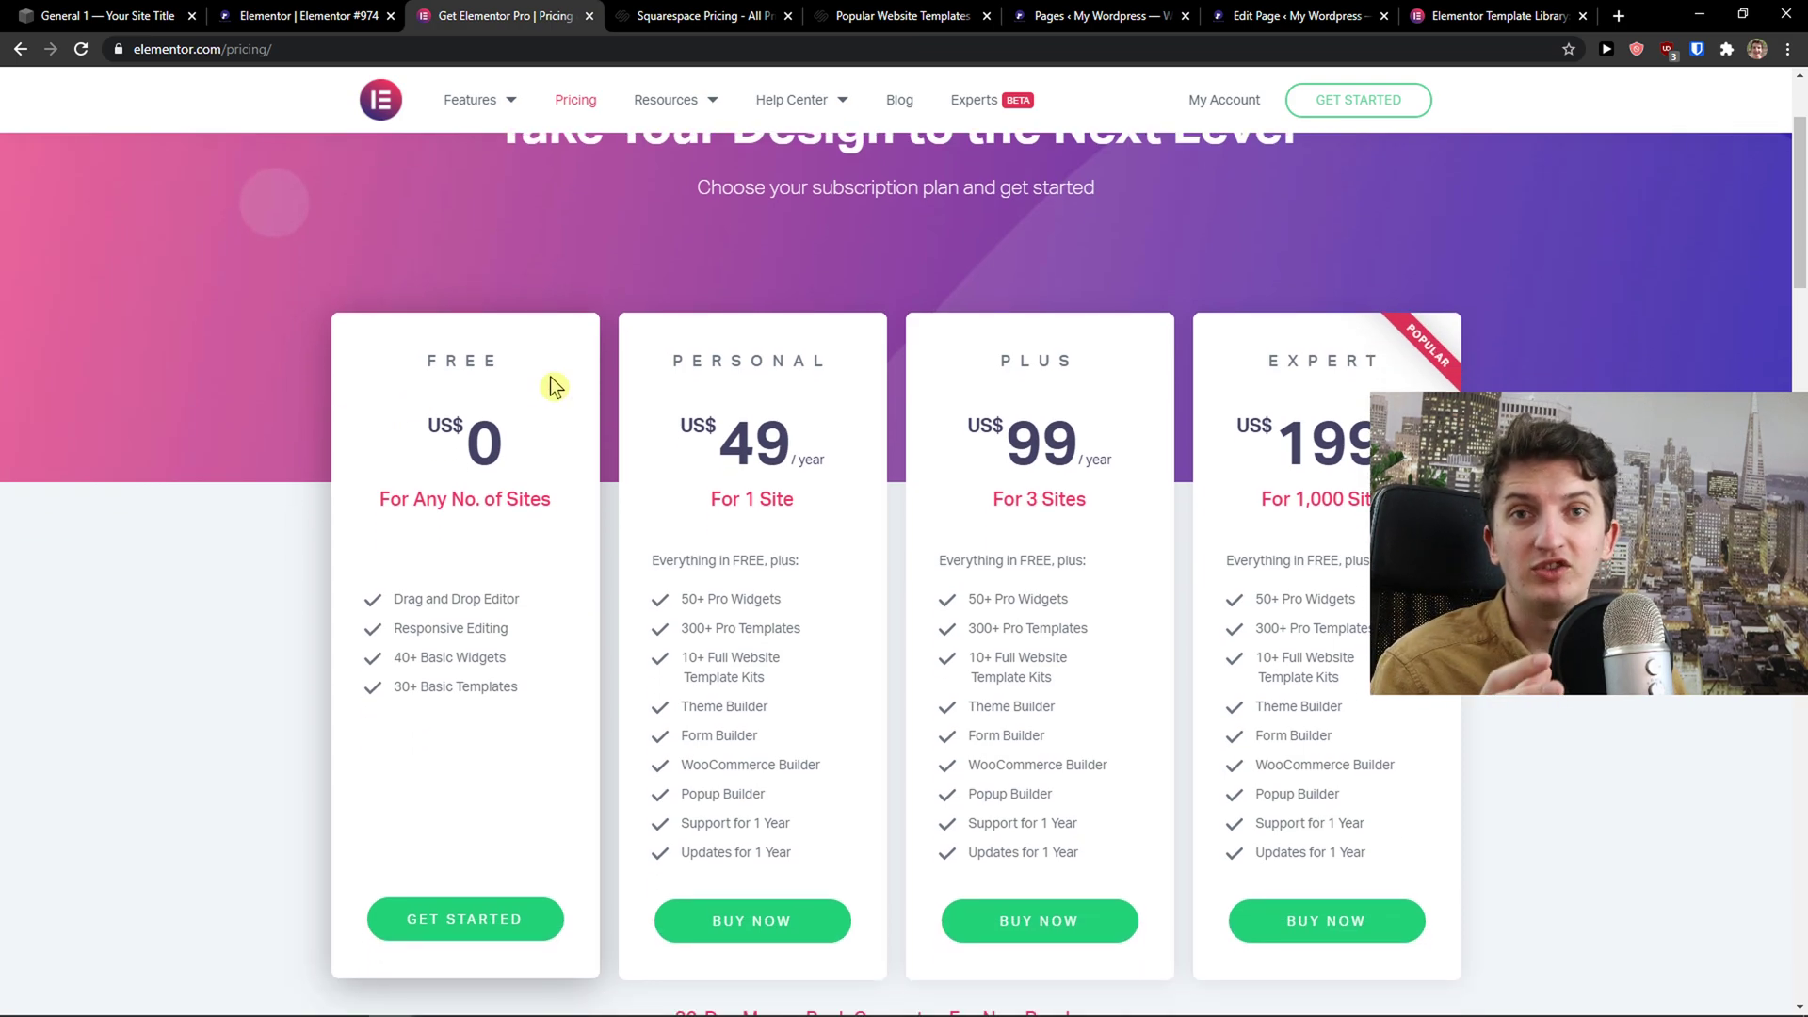
Return to Squarespace pricing, then open Squarespace's website templates and Elementor's Template Library.
click(659, 17)
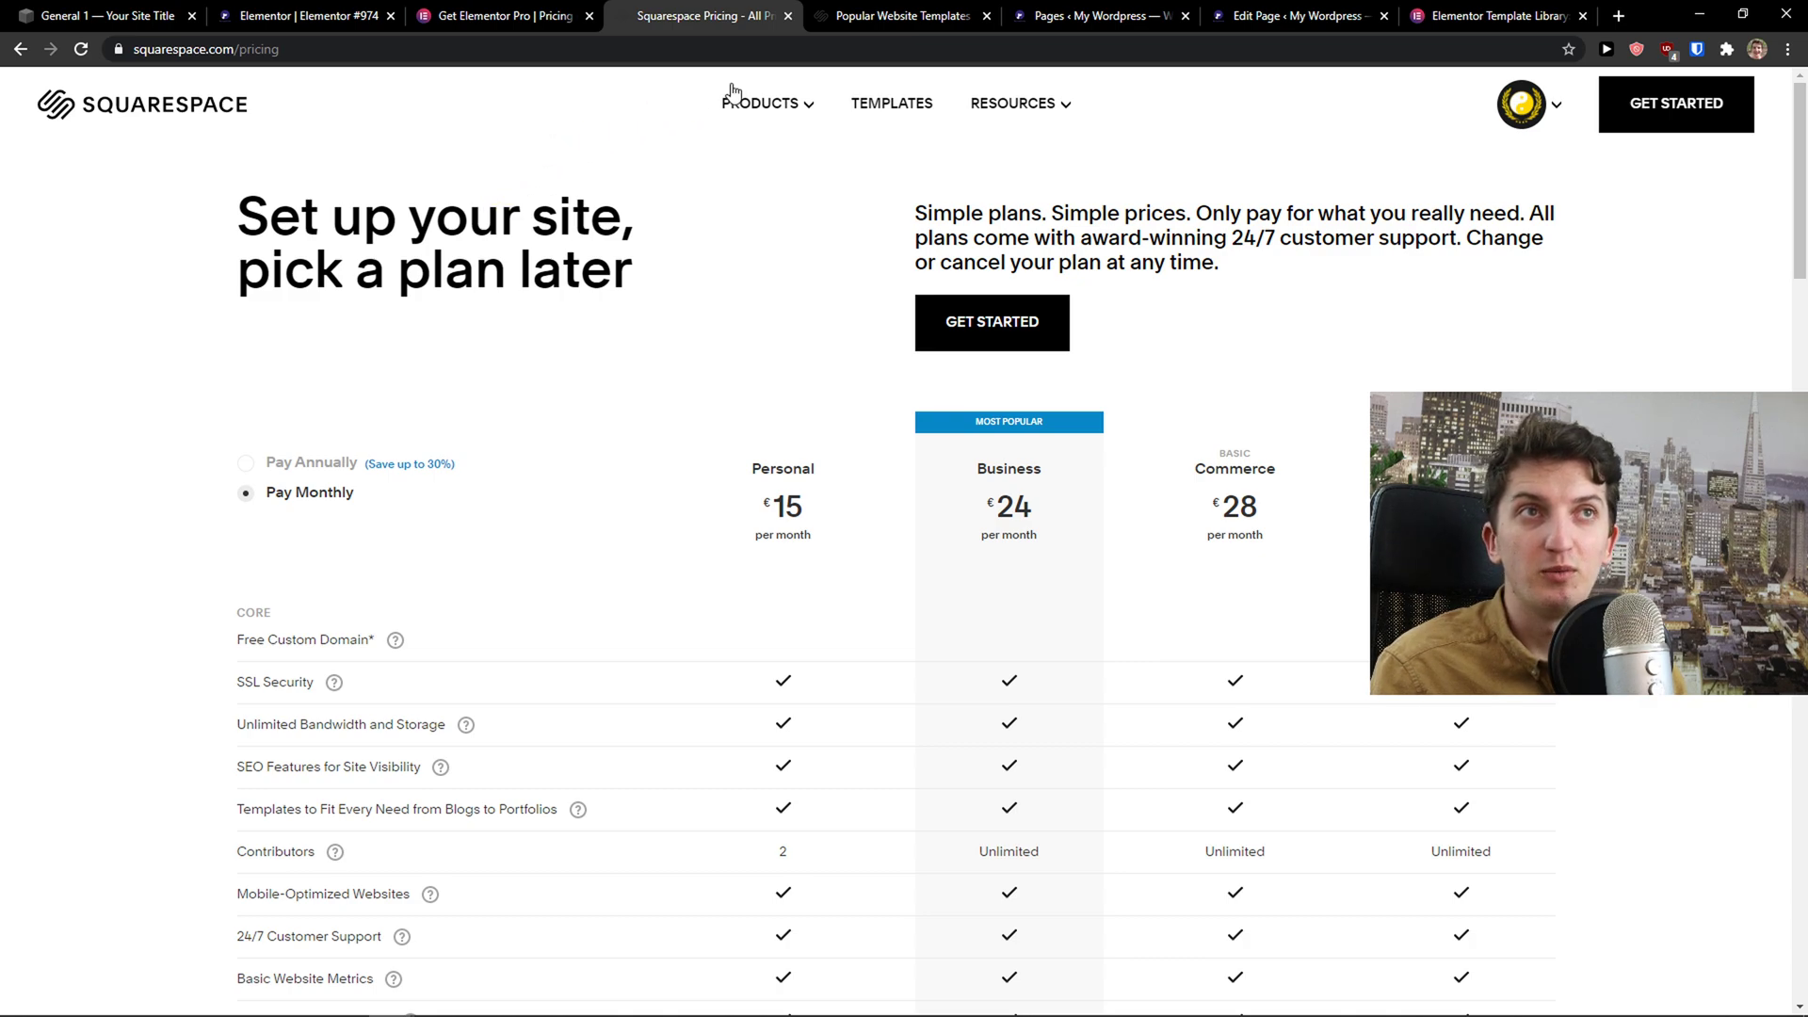
click(889, 11)
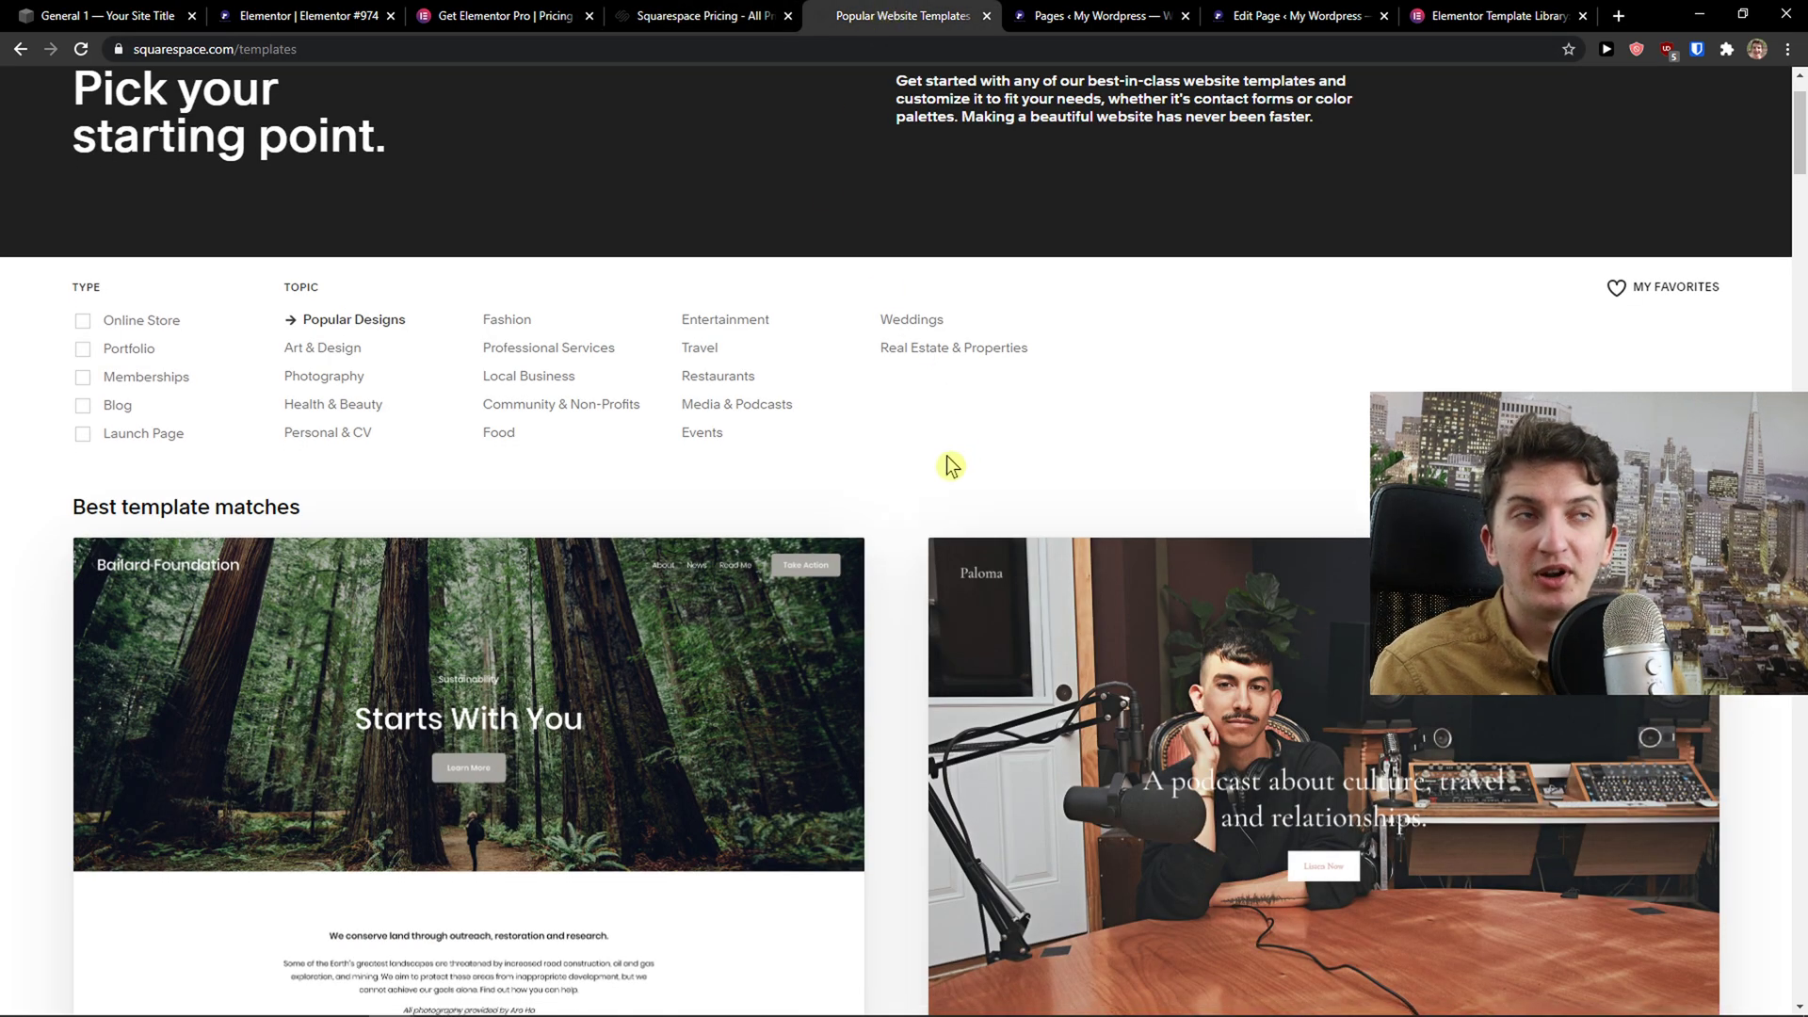
scroll(880, 420, up, 1)
scroll(872, 427, down, 3)
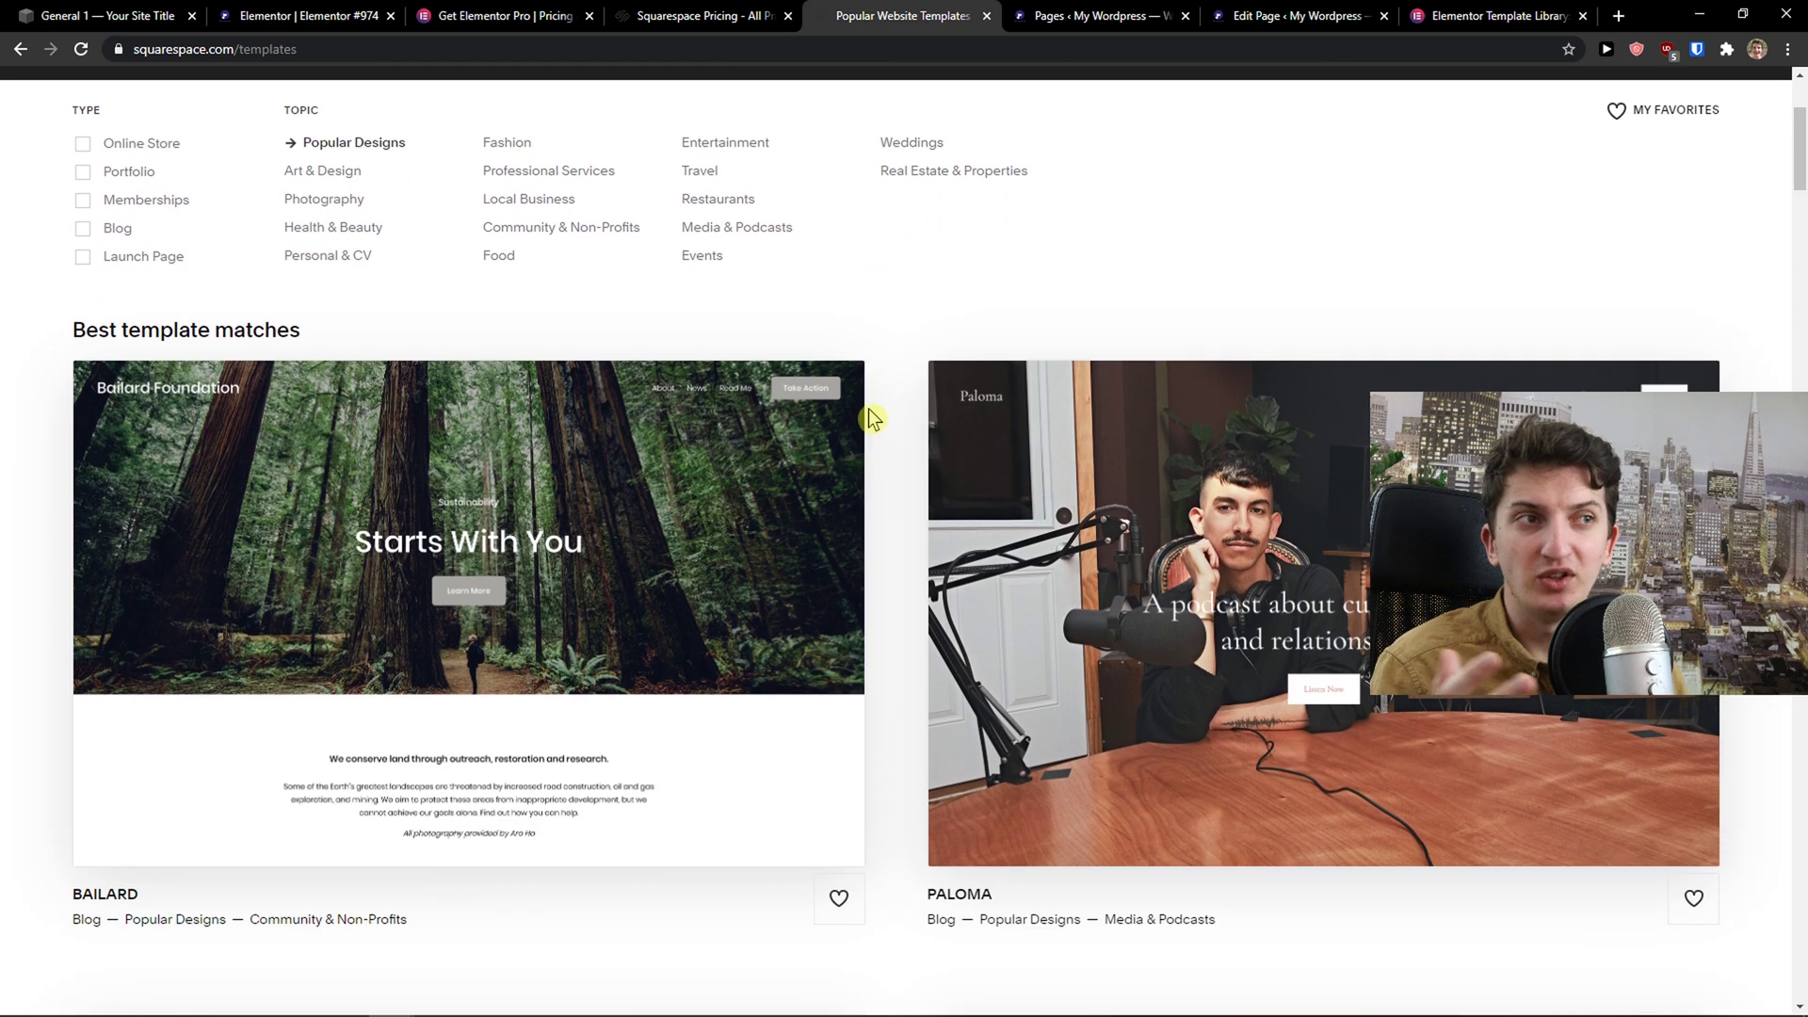
click(1049, 11)
Place the Elementor Template Library tab beside Popular Website Templates and scroll through its Kits and Templates.
click(902, 15)
drag(1497, 15, 1102, 15)
scroll(952, 283, up, 4)
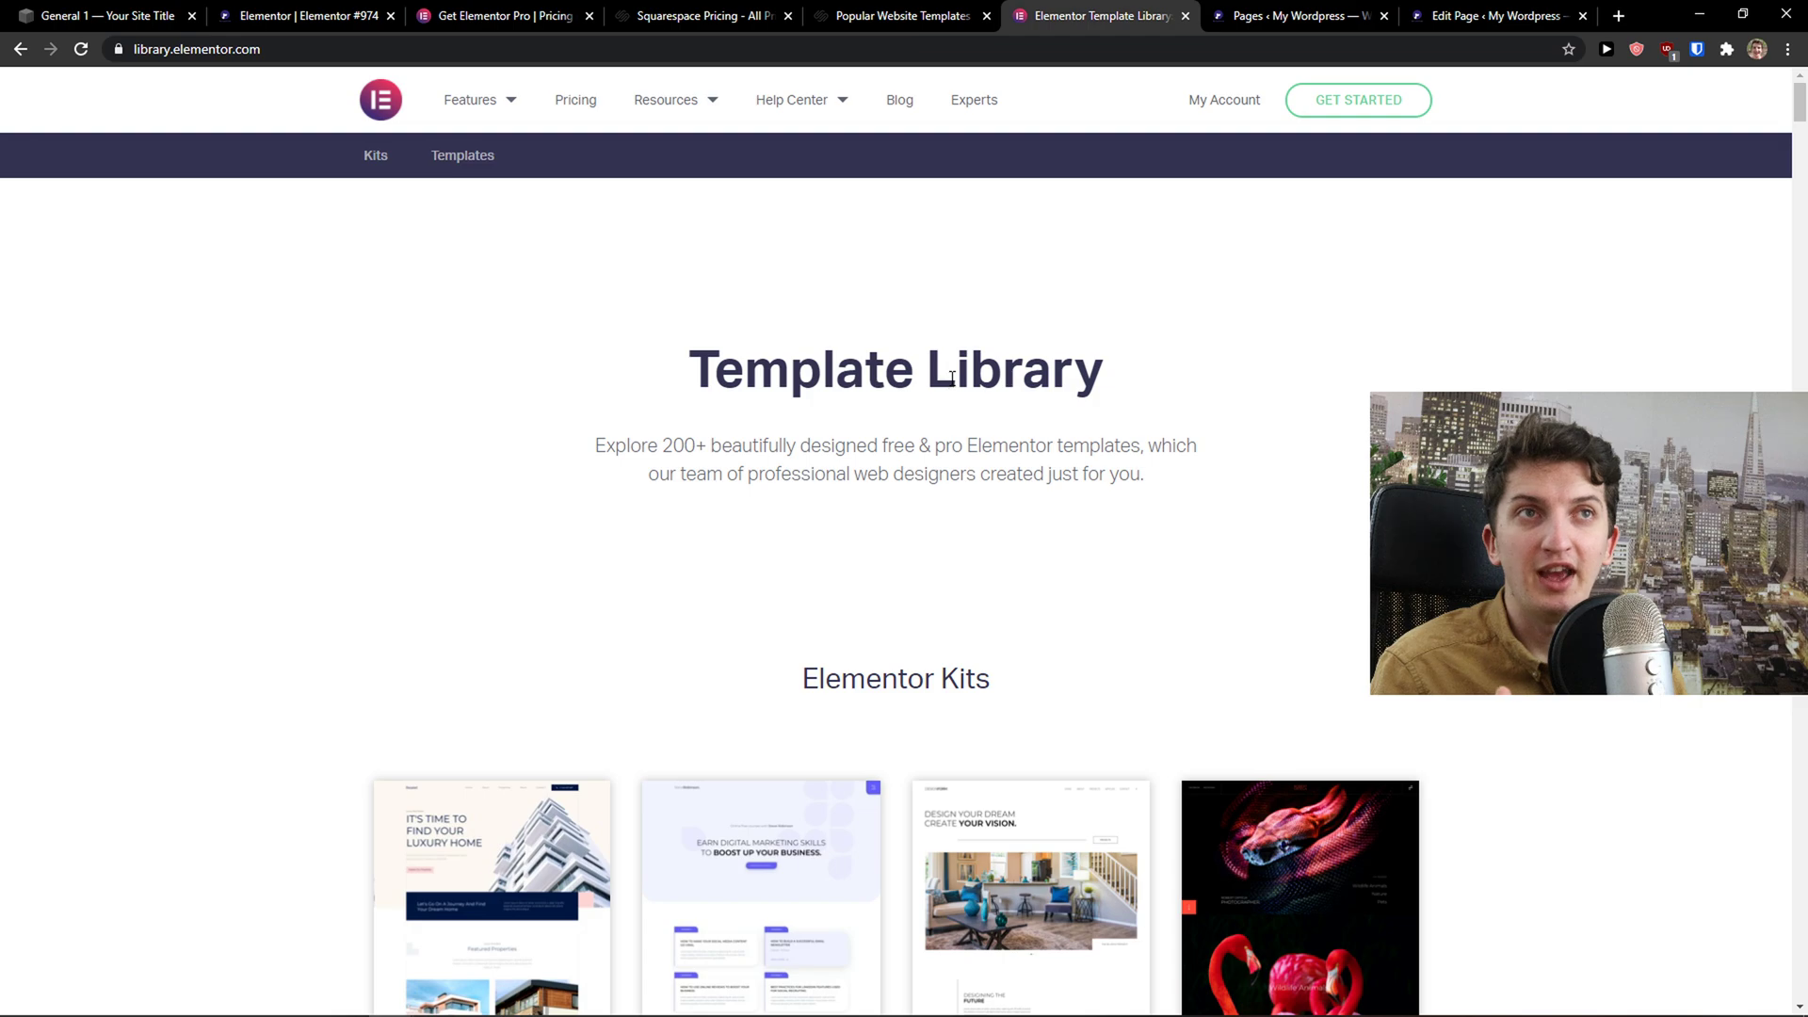
scroll(961, 376, down, 6)
scroll(931, 394, down, 6)
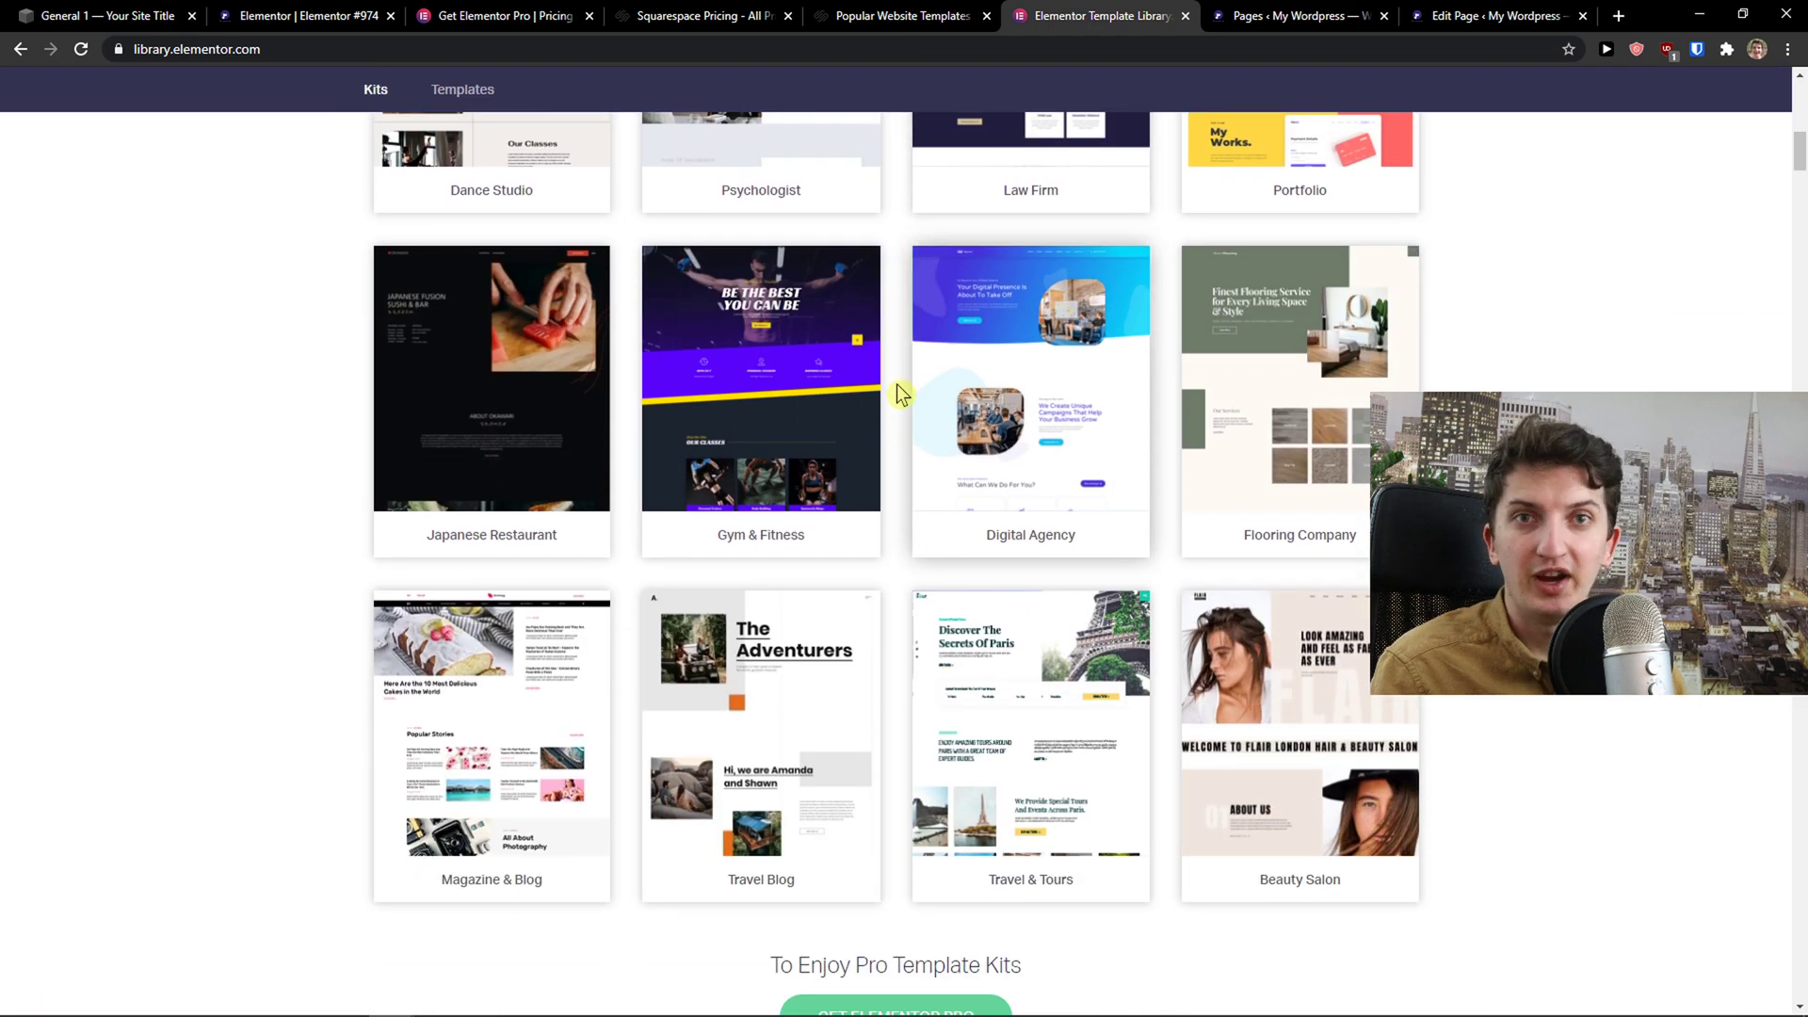
scroll(898, 388, down, 2)
scroll(896, 391, down, 10)
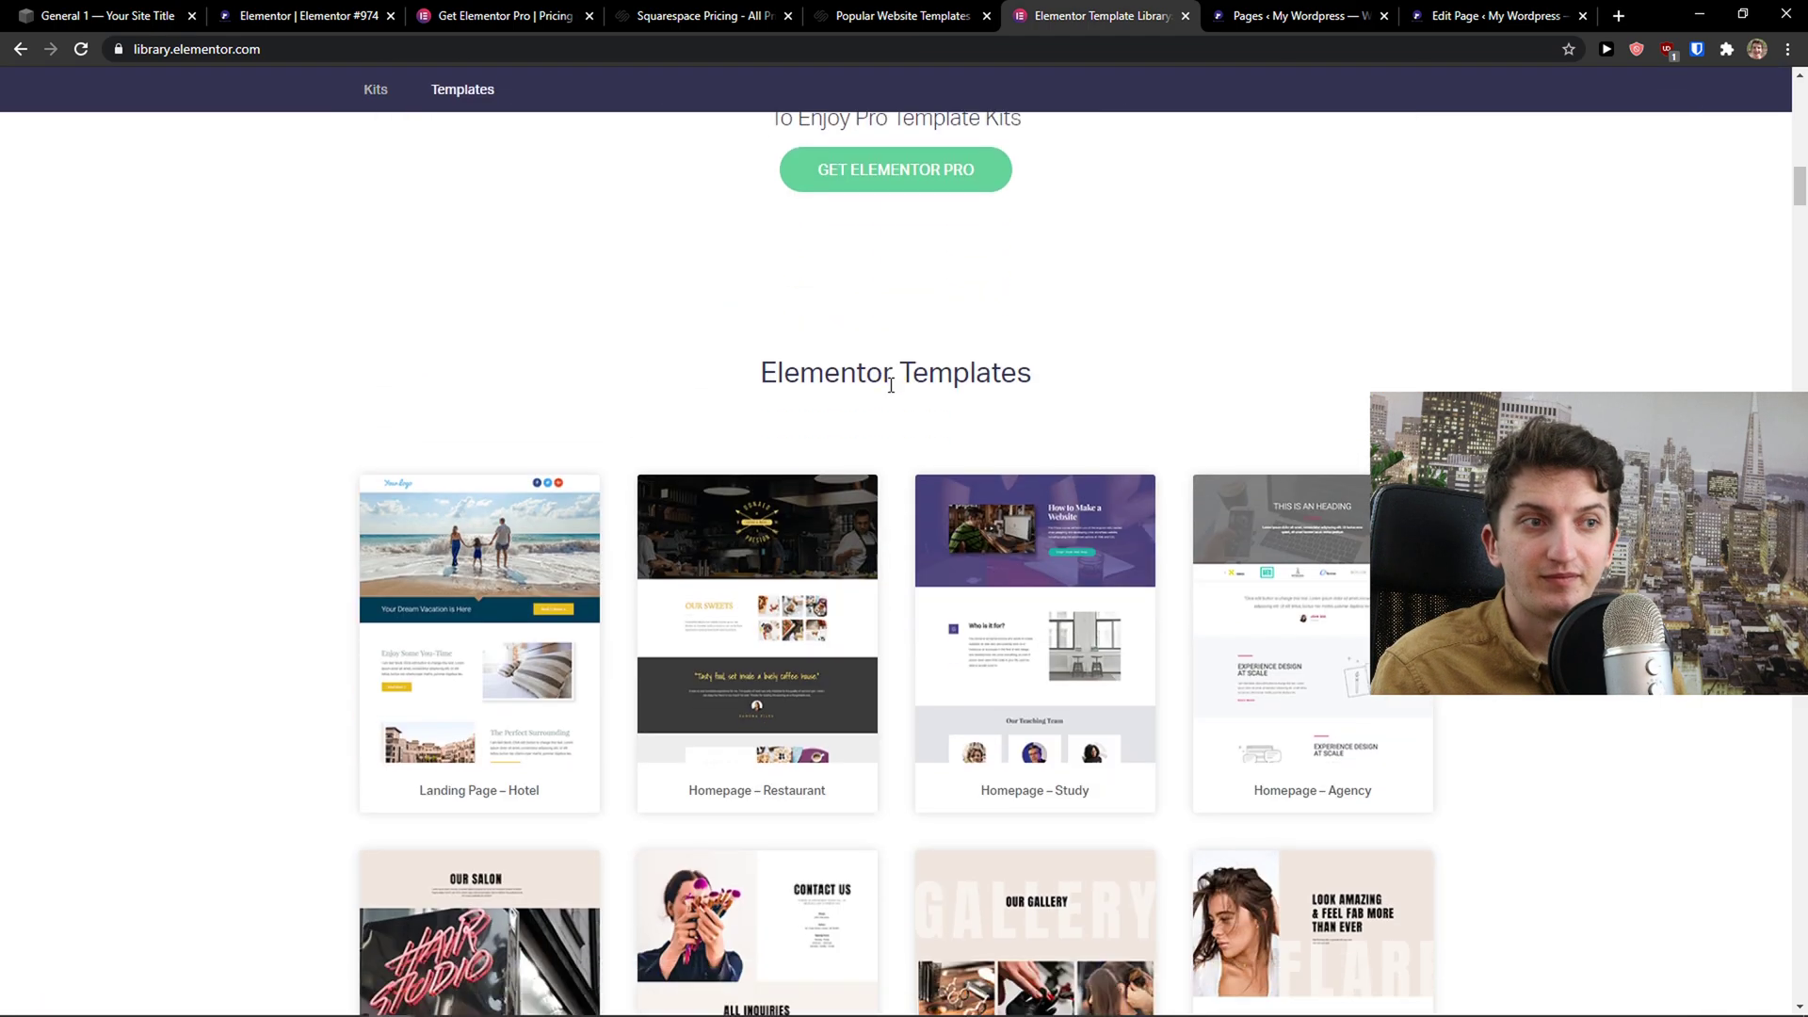
scroll(889, 386, down, 15)
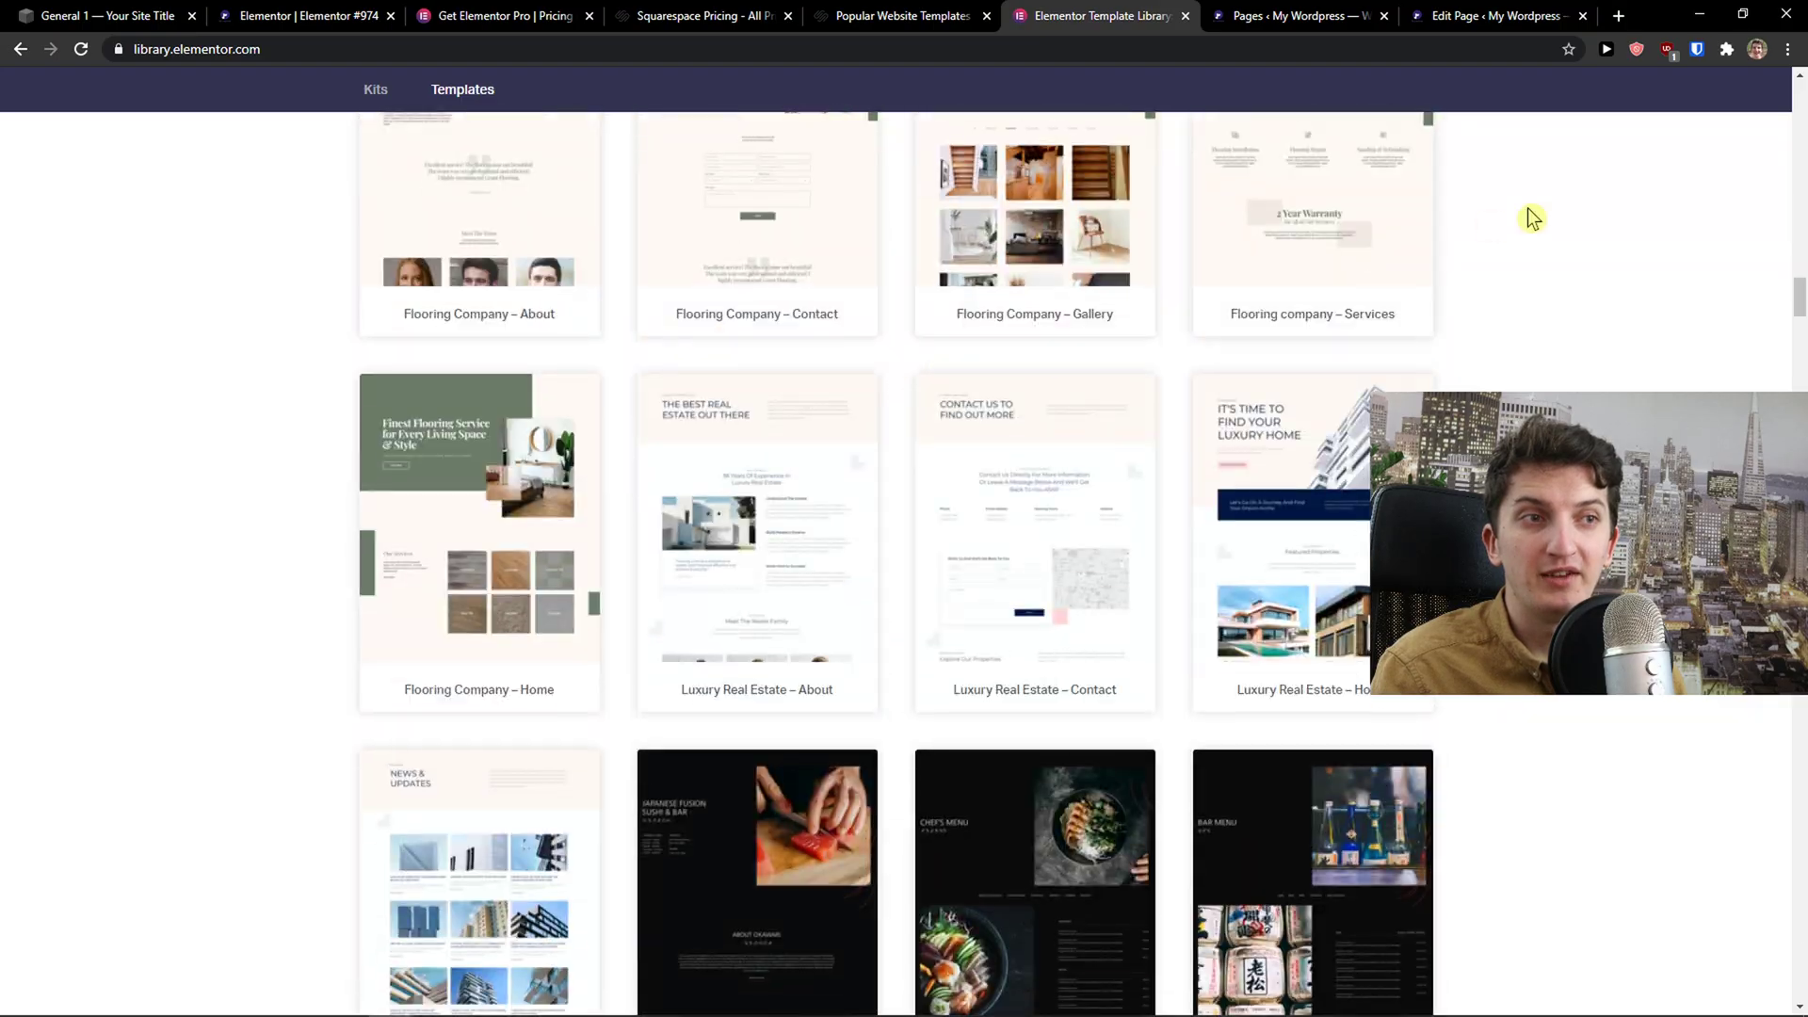
drag(1799, 306, 1798, 829)
Autoscroll through the Squarespace template gallery, then bring up WordPress's 12-item Pages list.
click(902, 15)
scroll(767, 346, up, 2)
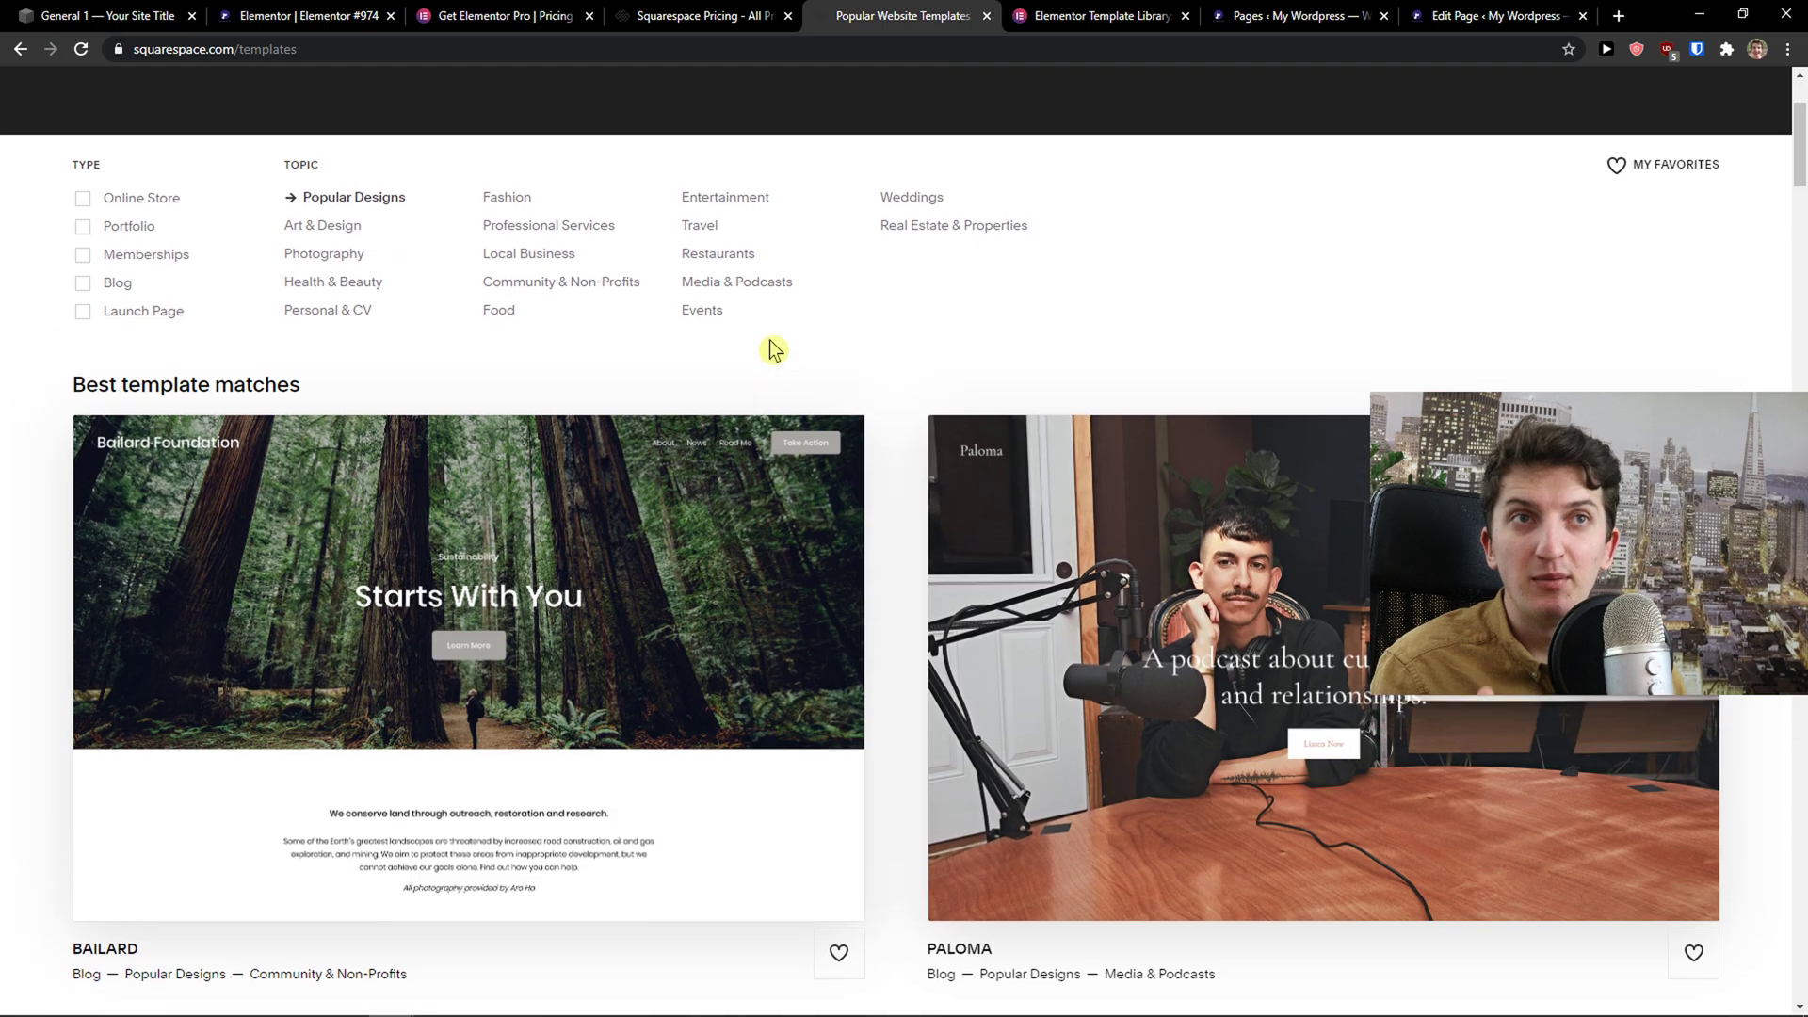
middle_click(895, 505)
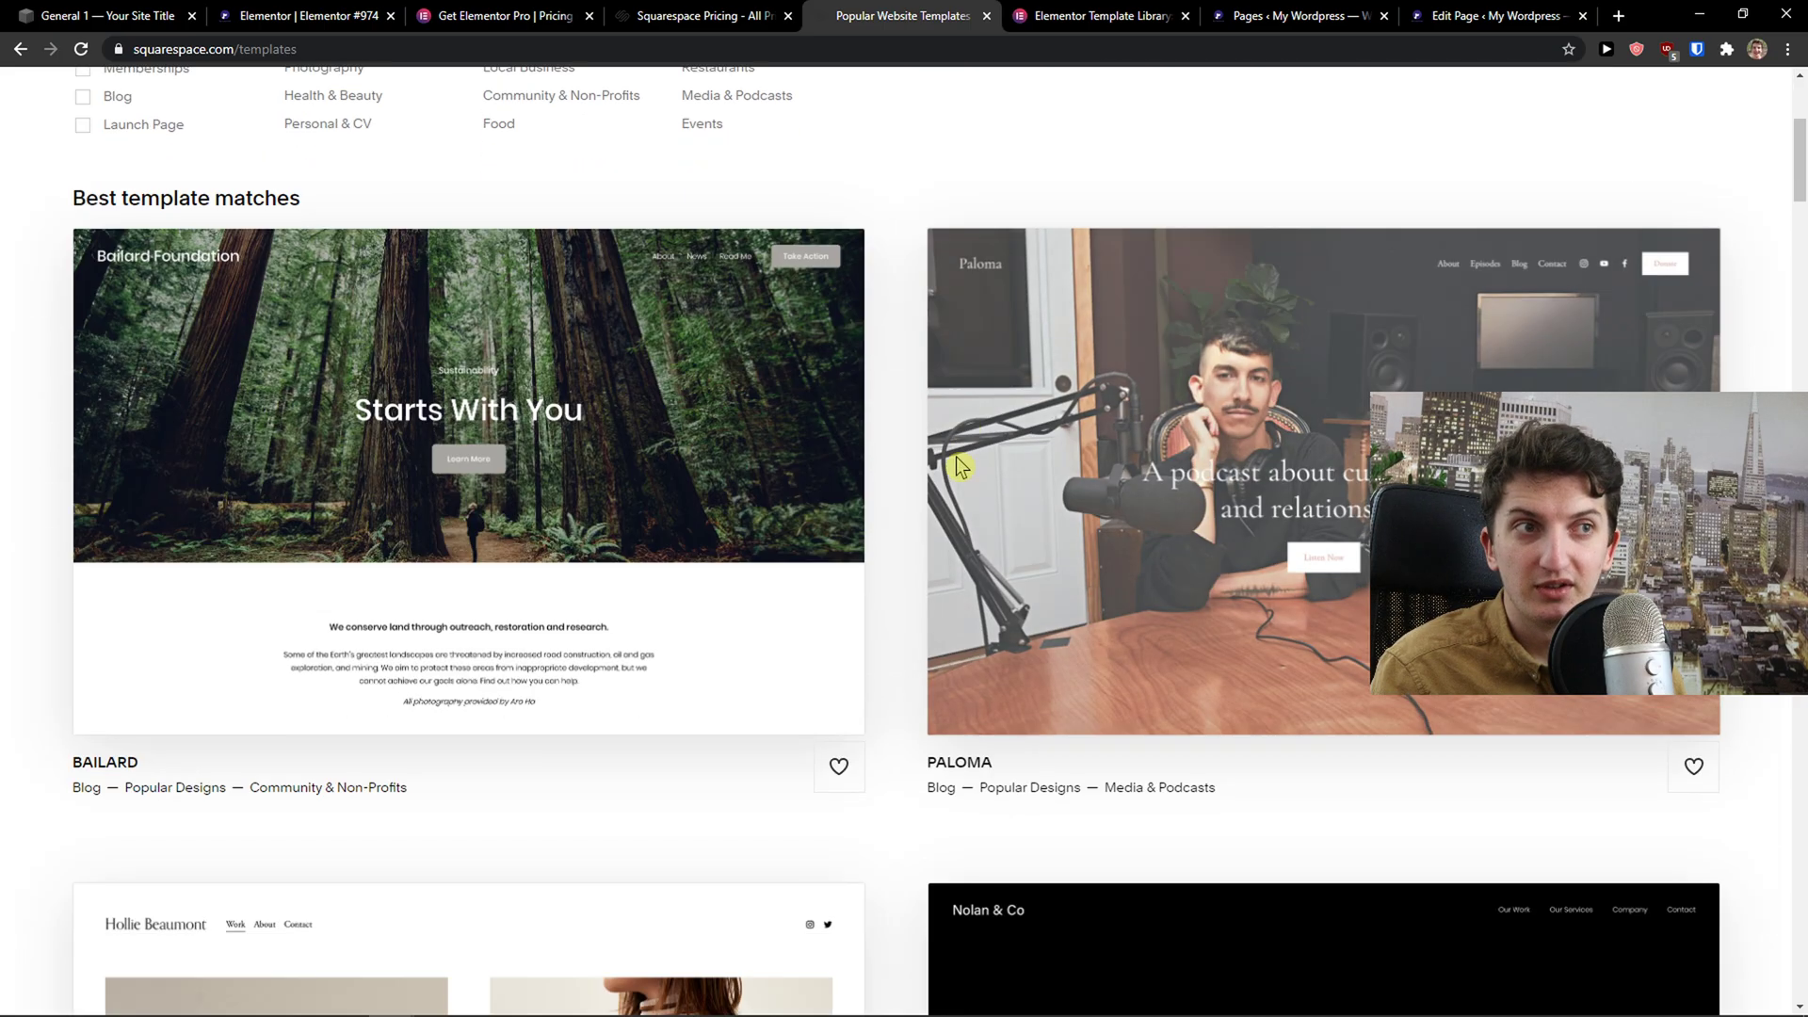
scroll(895, 505, up, 12)
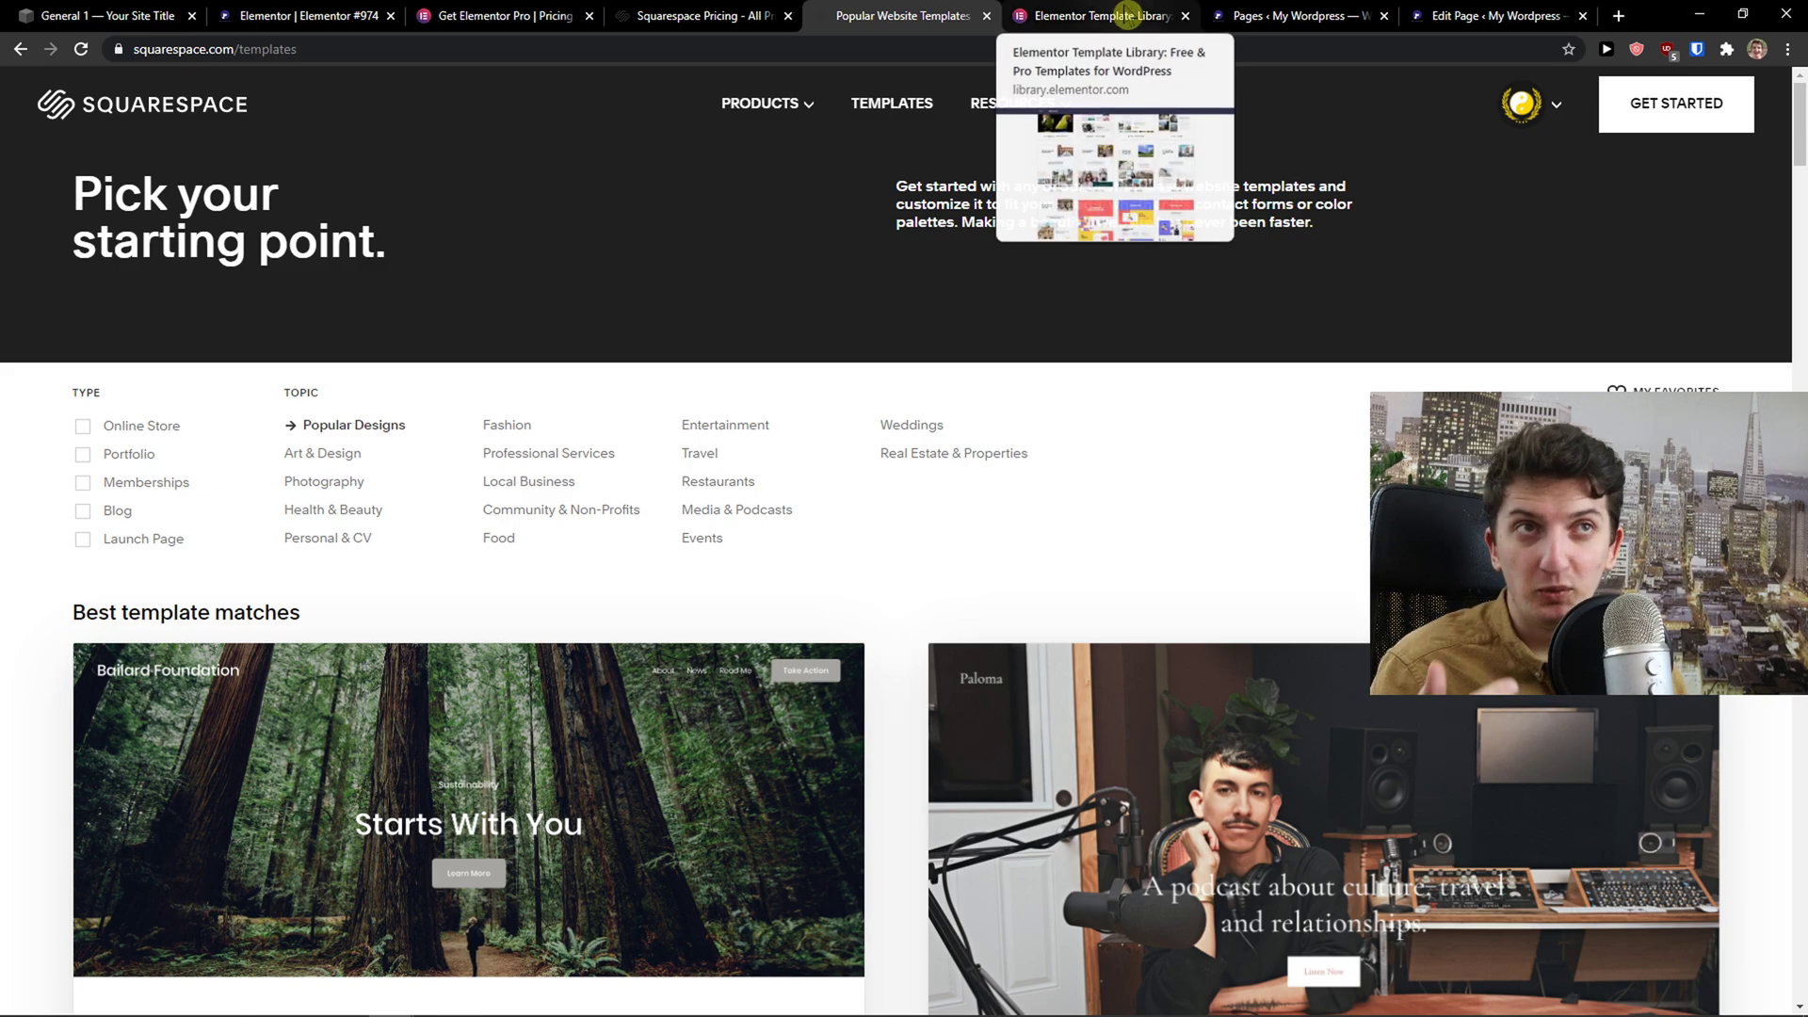
click(1258, 15)
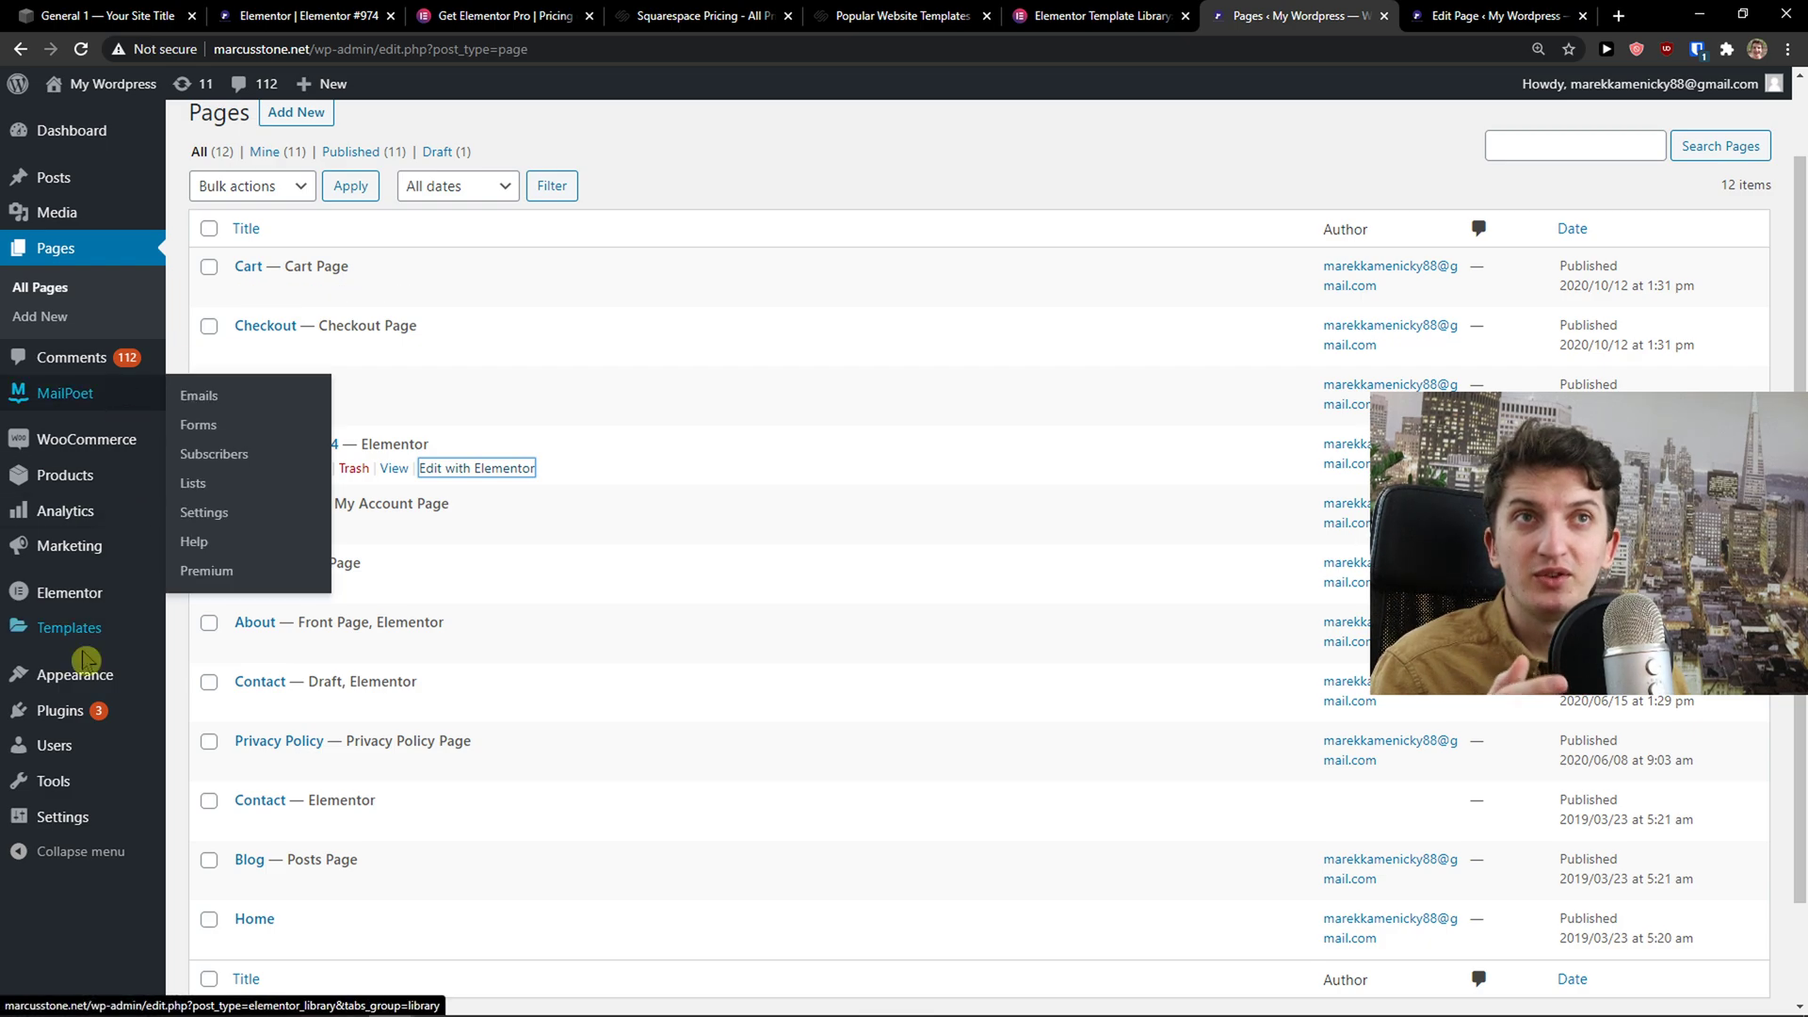
Open WordPress's Add Plugins page of featured plugins, then go back to the Squarespace About editor.
click(76, 711)
click(201, 744)
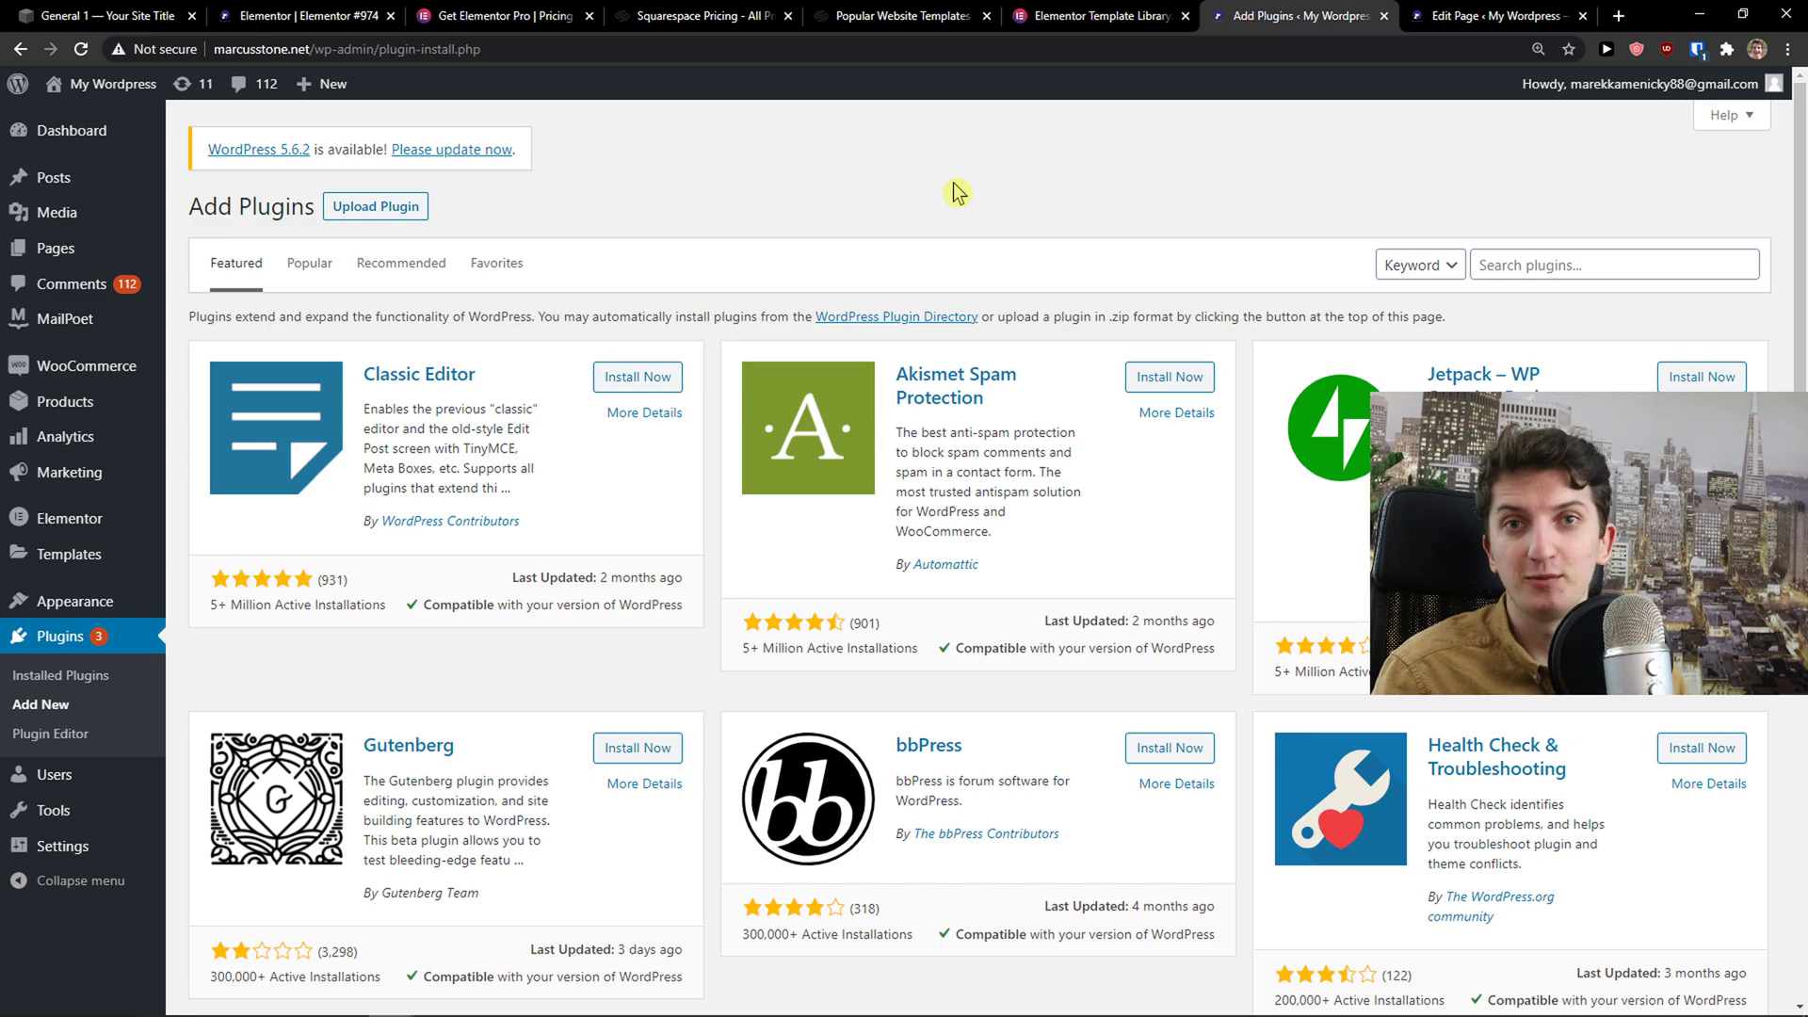
click(103, 15)
Scroll up and down through the Squarespace About page and its form.
scroll(796, 610, up, 3)
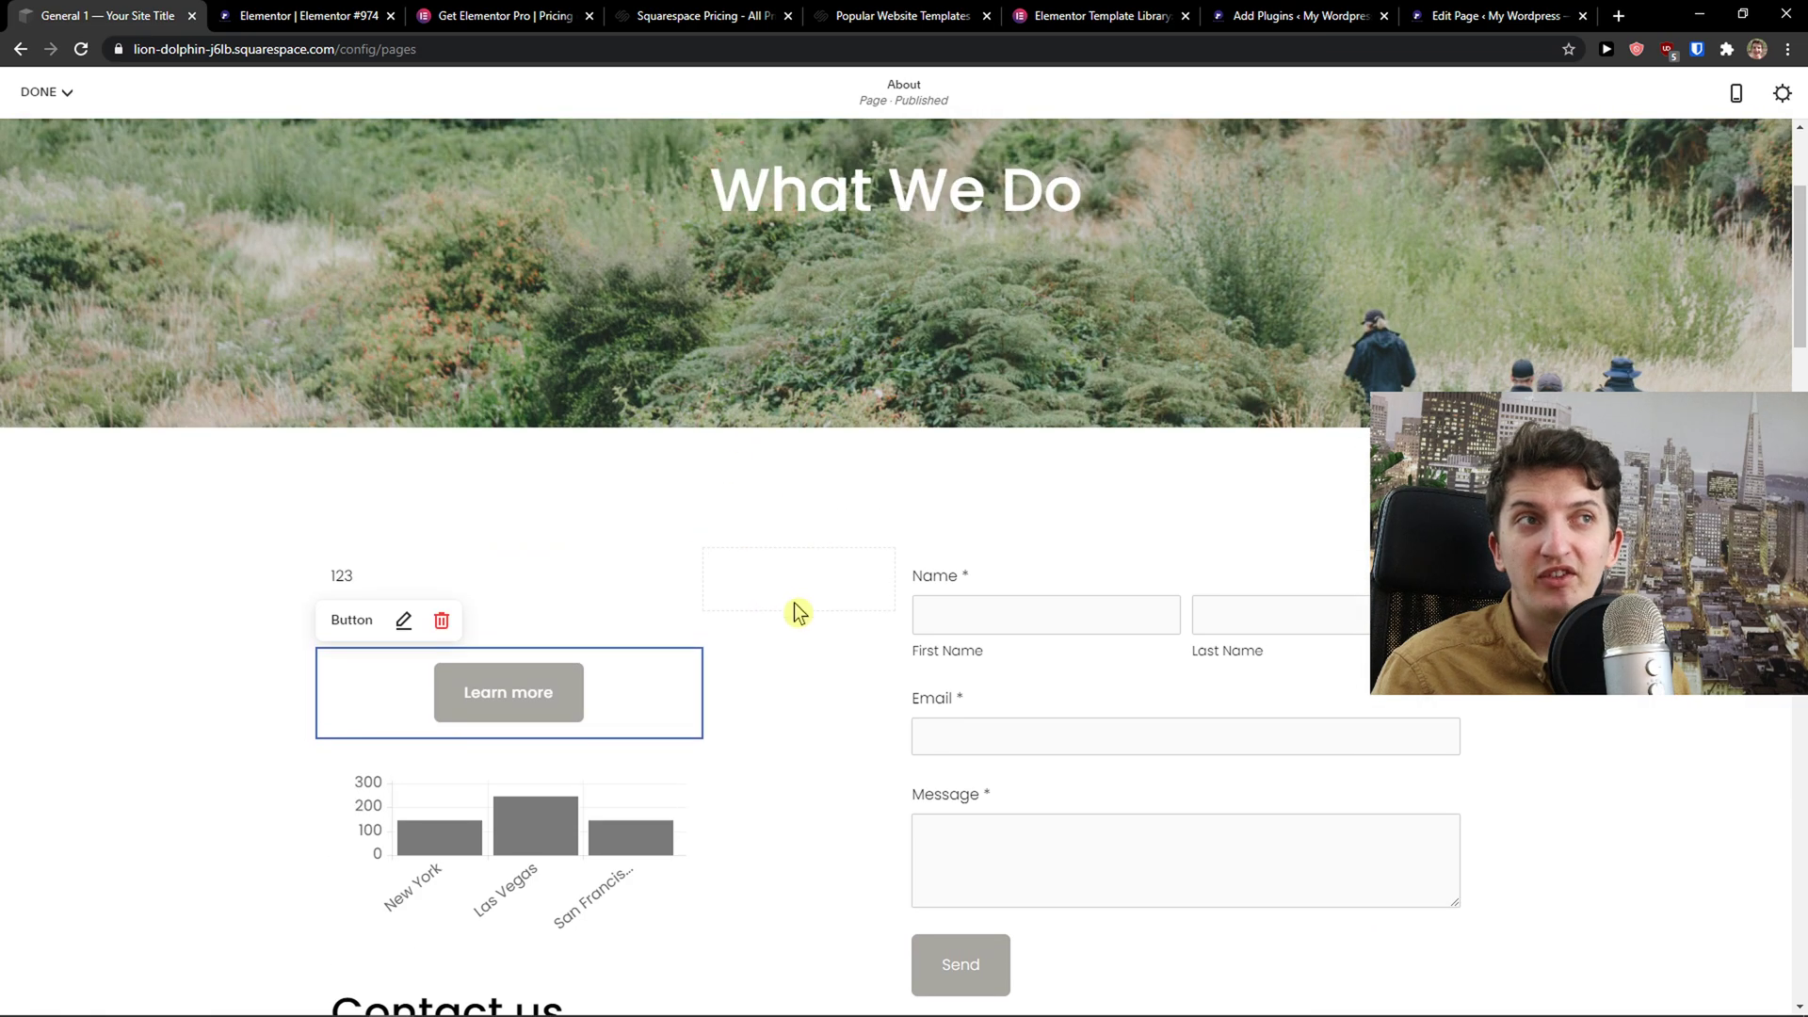
scroll(794, 611, up, 3)
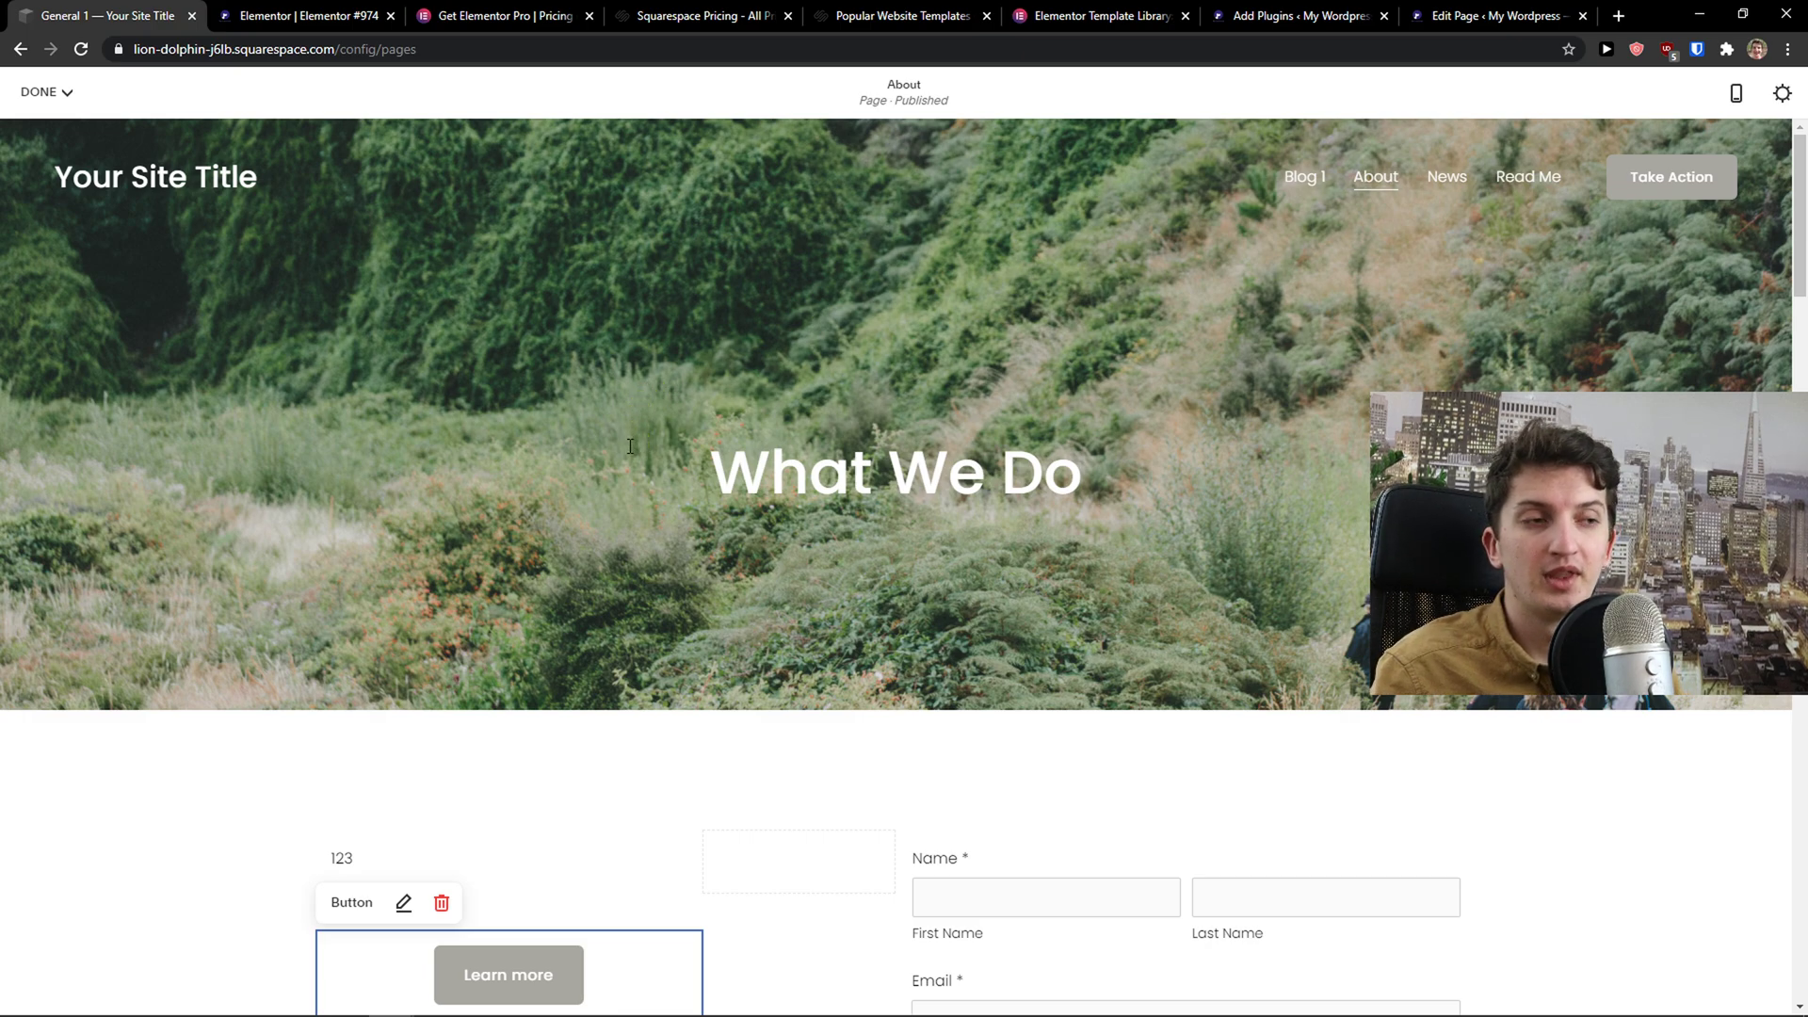
click(691, 445)
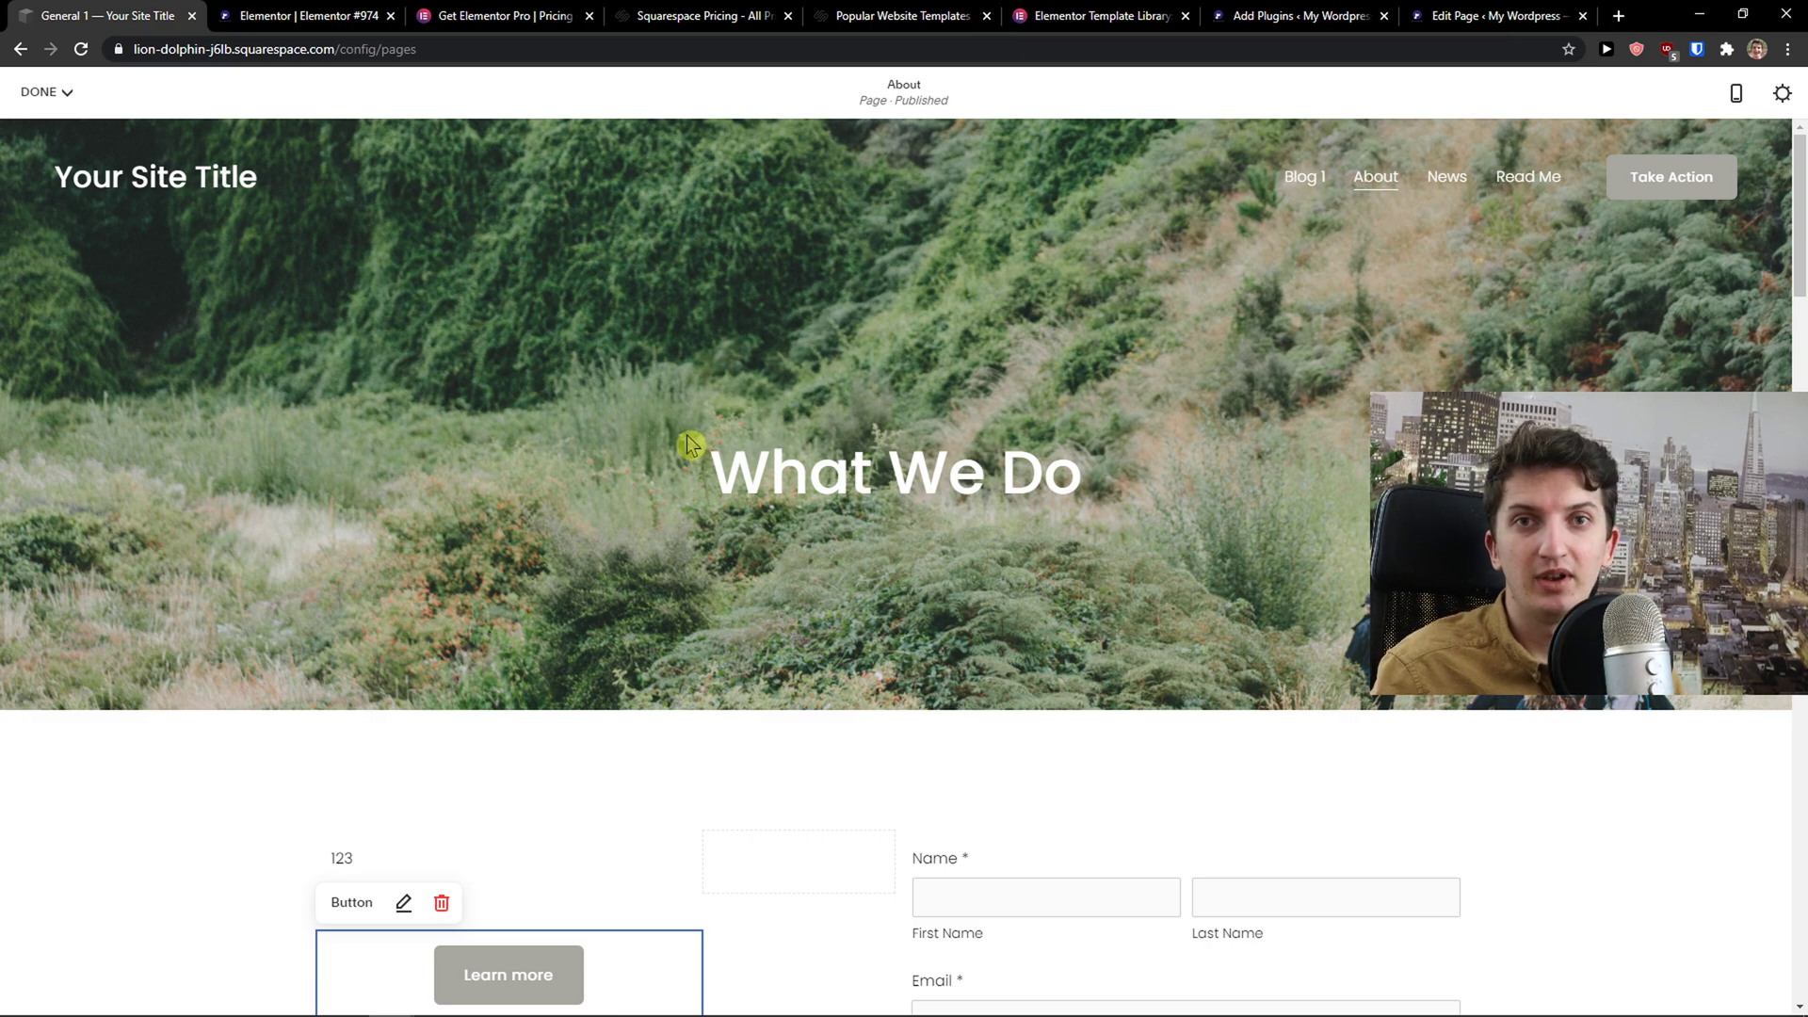
scroll(690, 445, down, 1)
scroll(685, 434, up, 1)
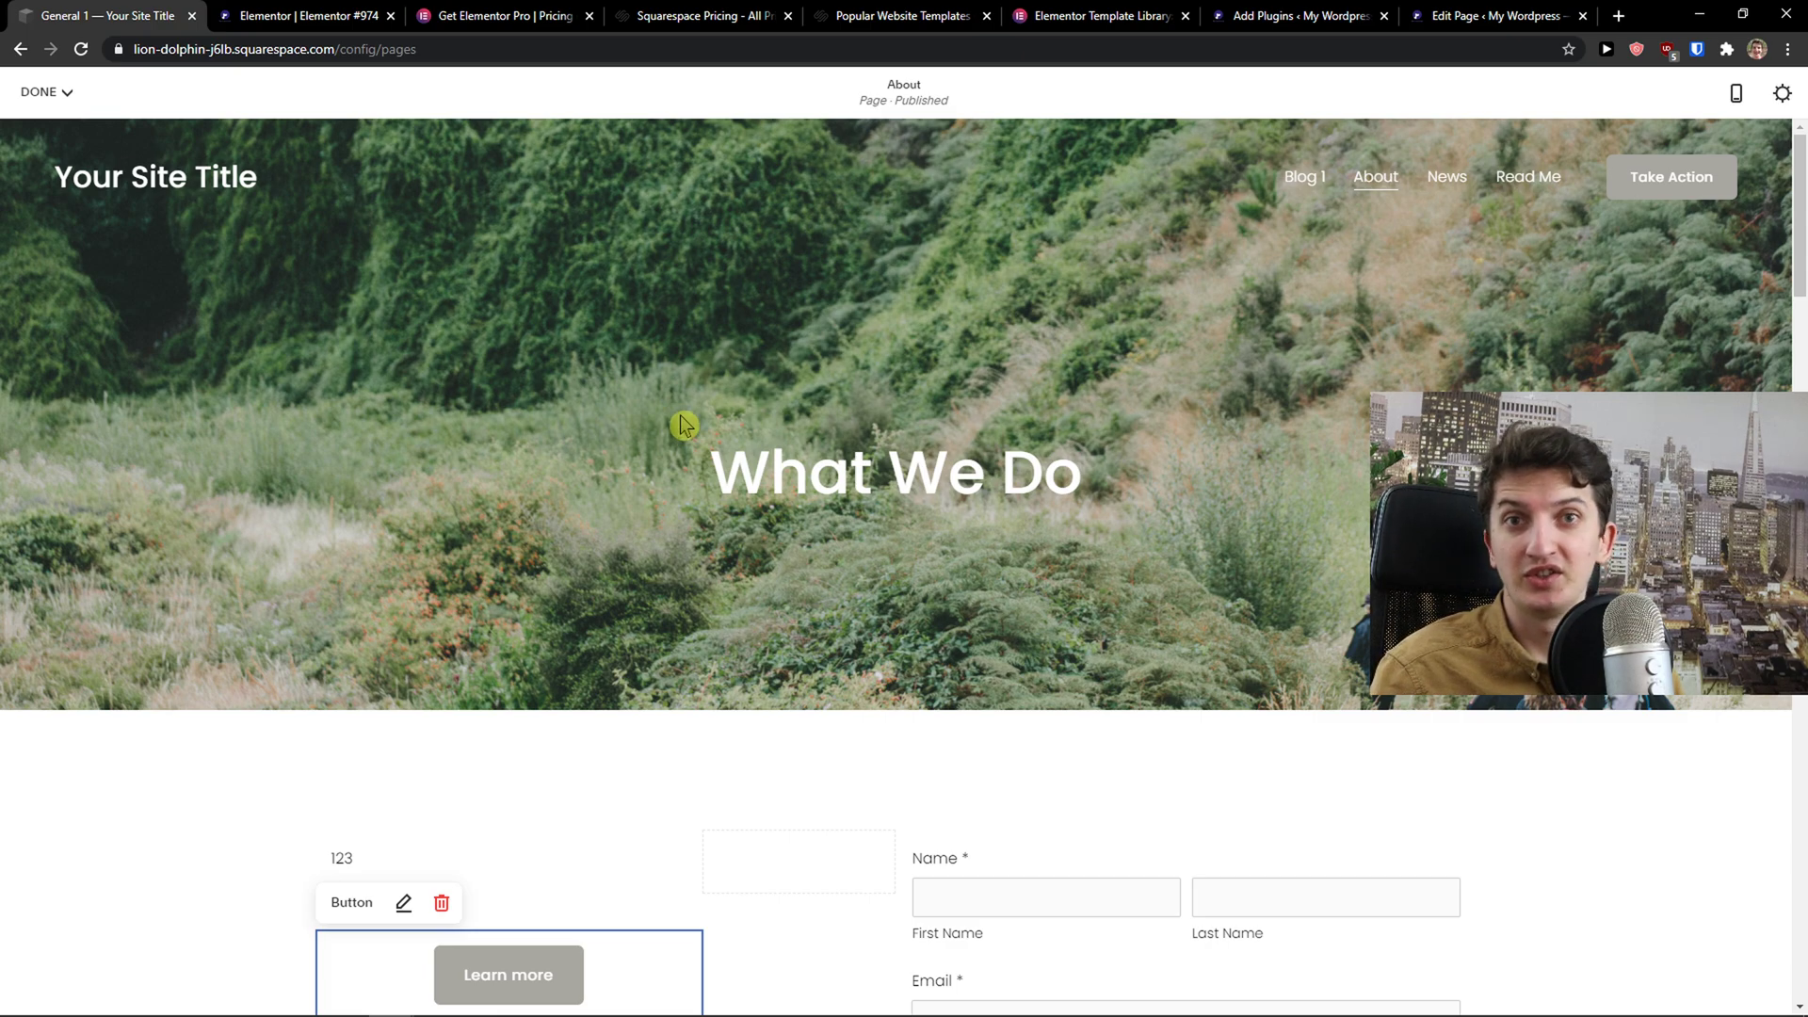
scroll(682, 423, down, 2)
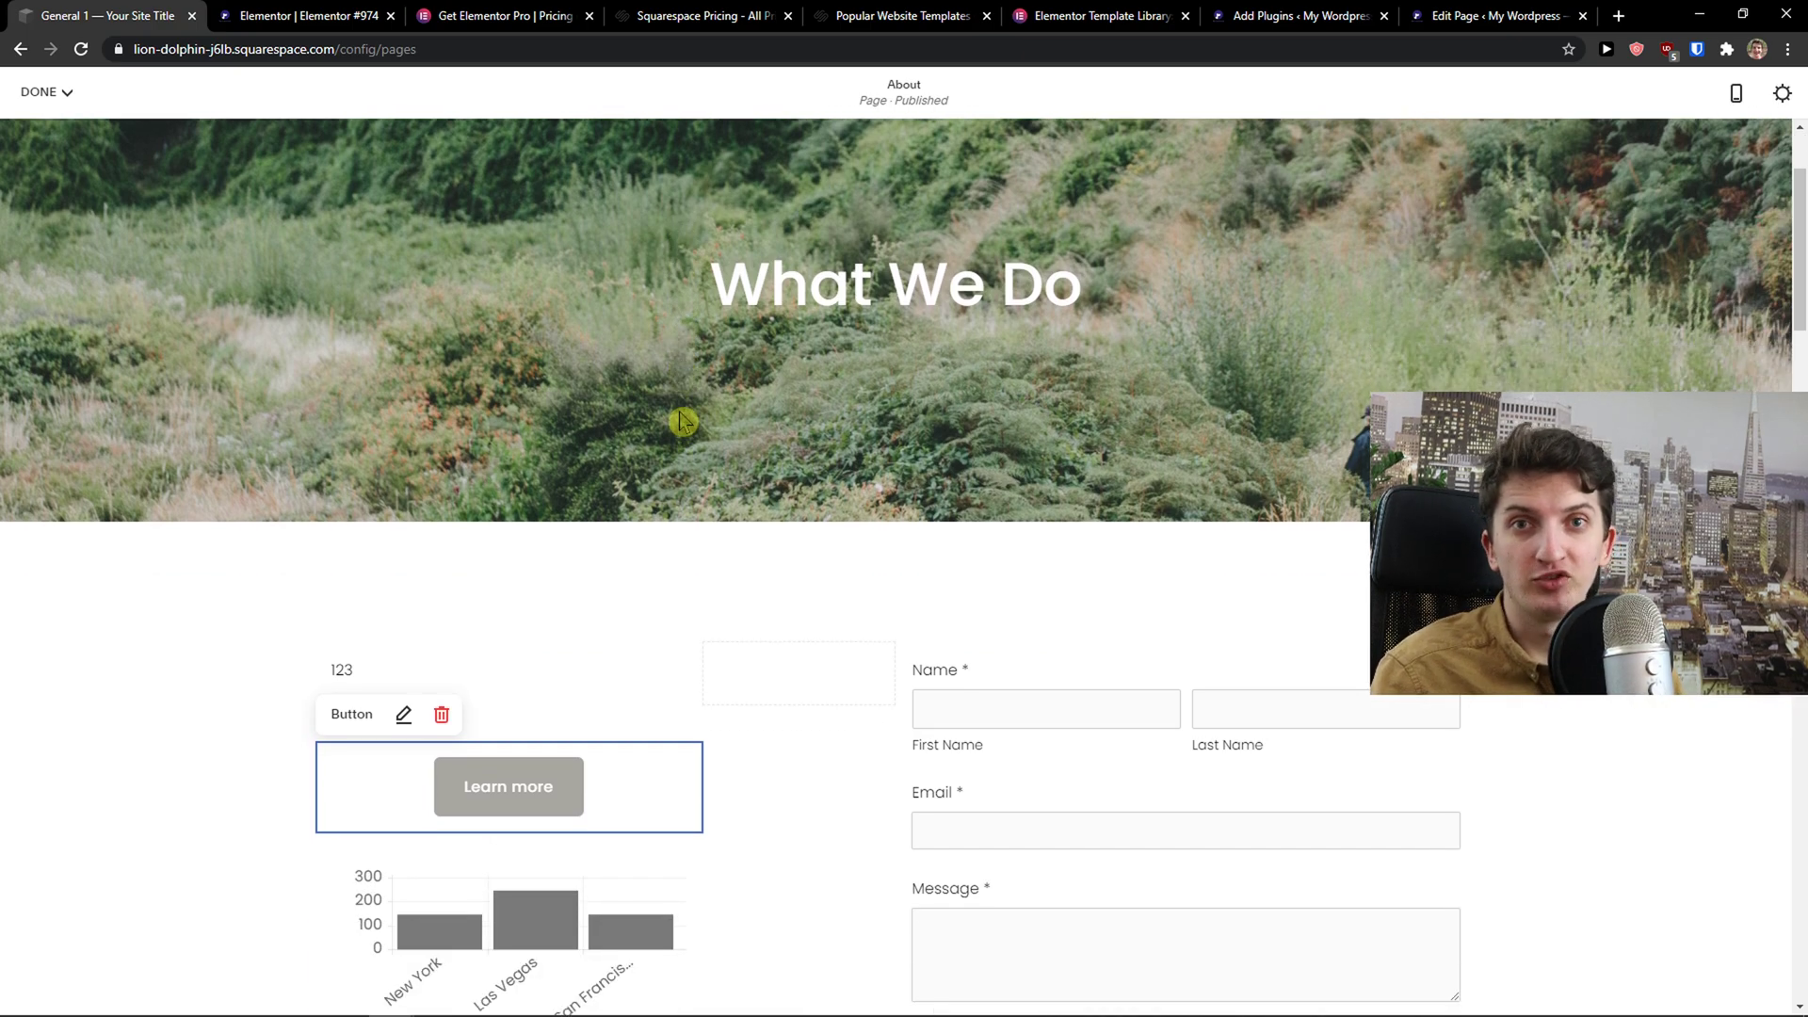
scroll(683, 422, up, 2)
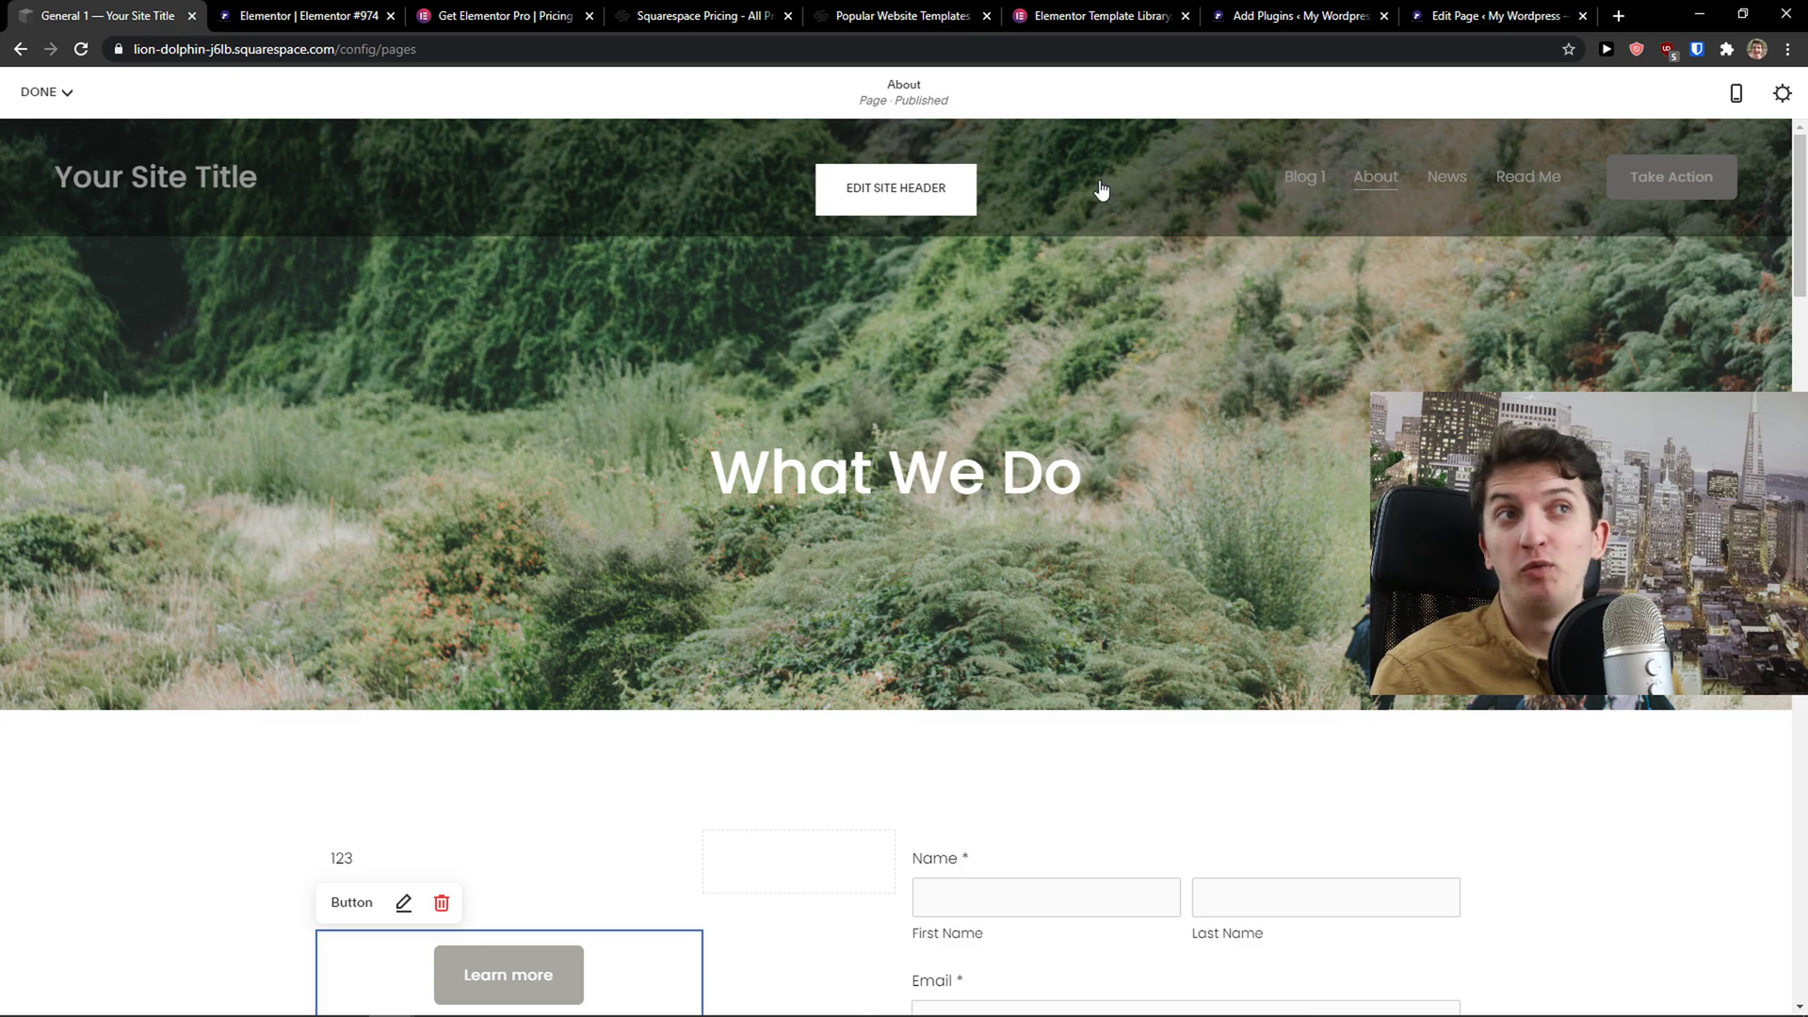
Cycle past the templates and Add Plugins tabs to reach the Elementor #974 editor.
click(918, 15)
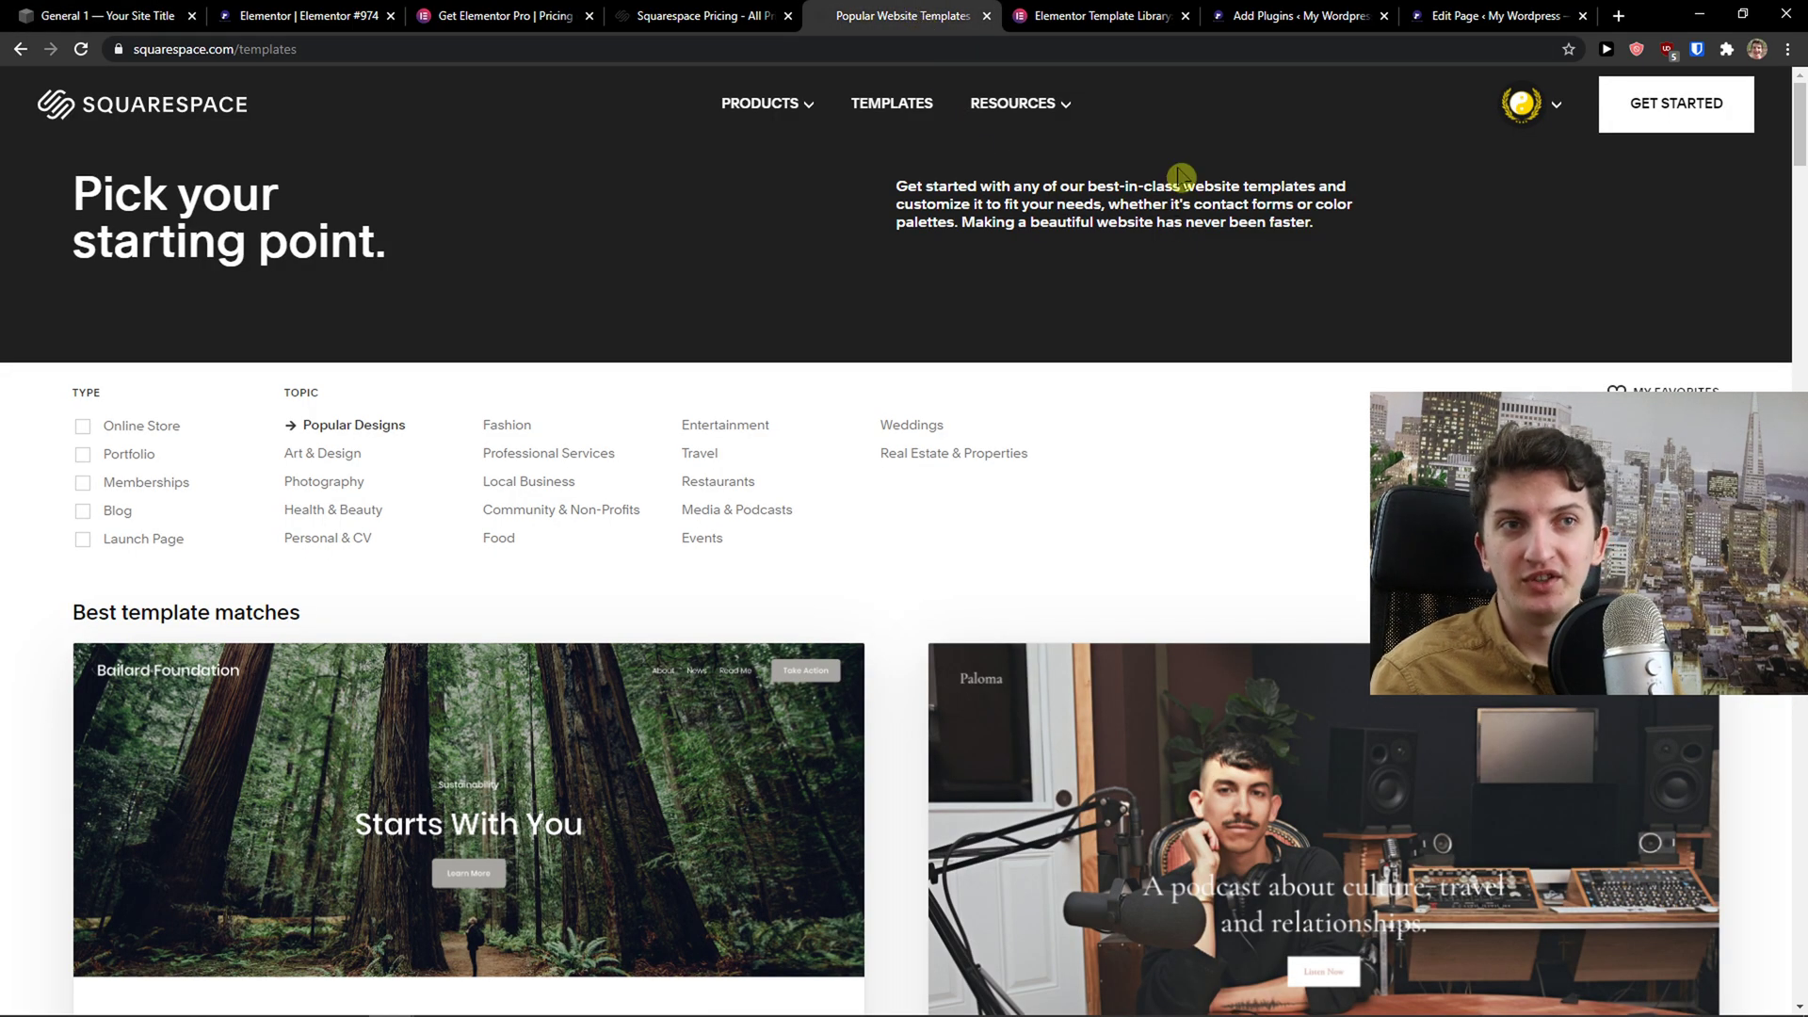
click(1337, 11)
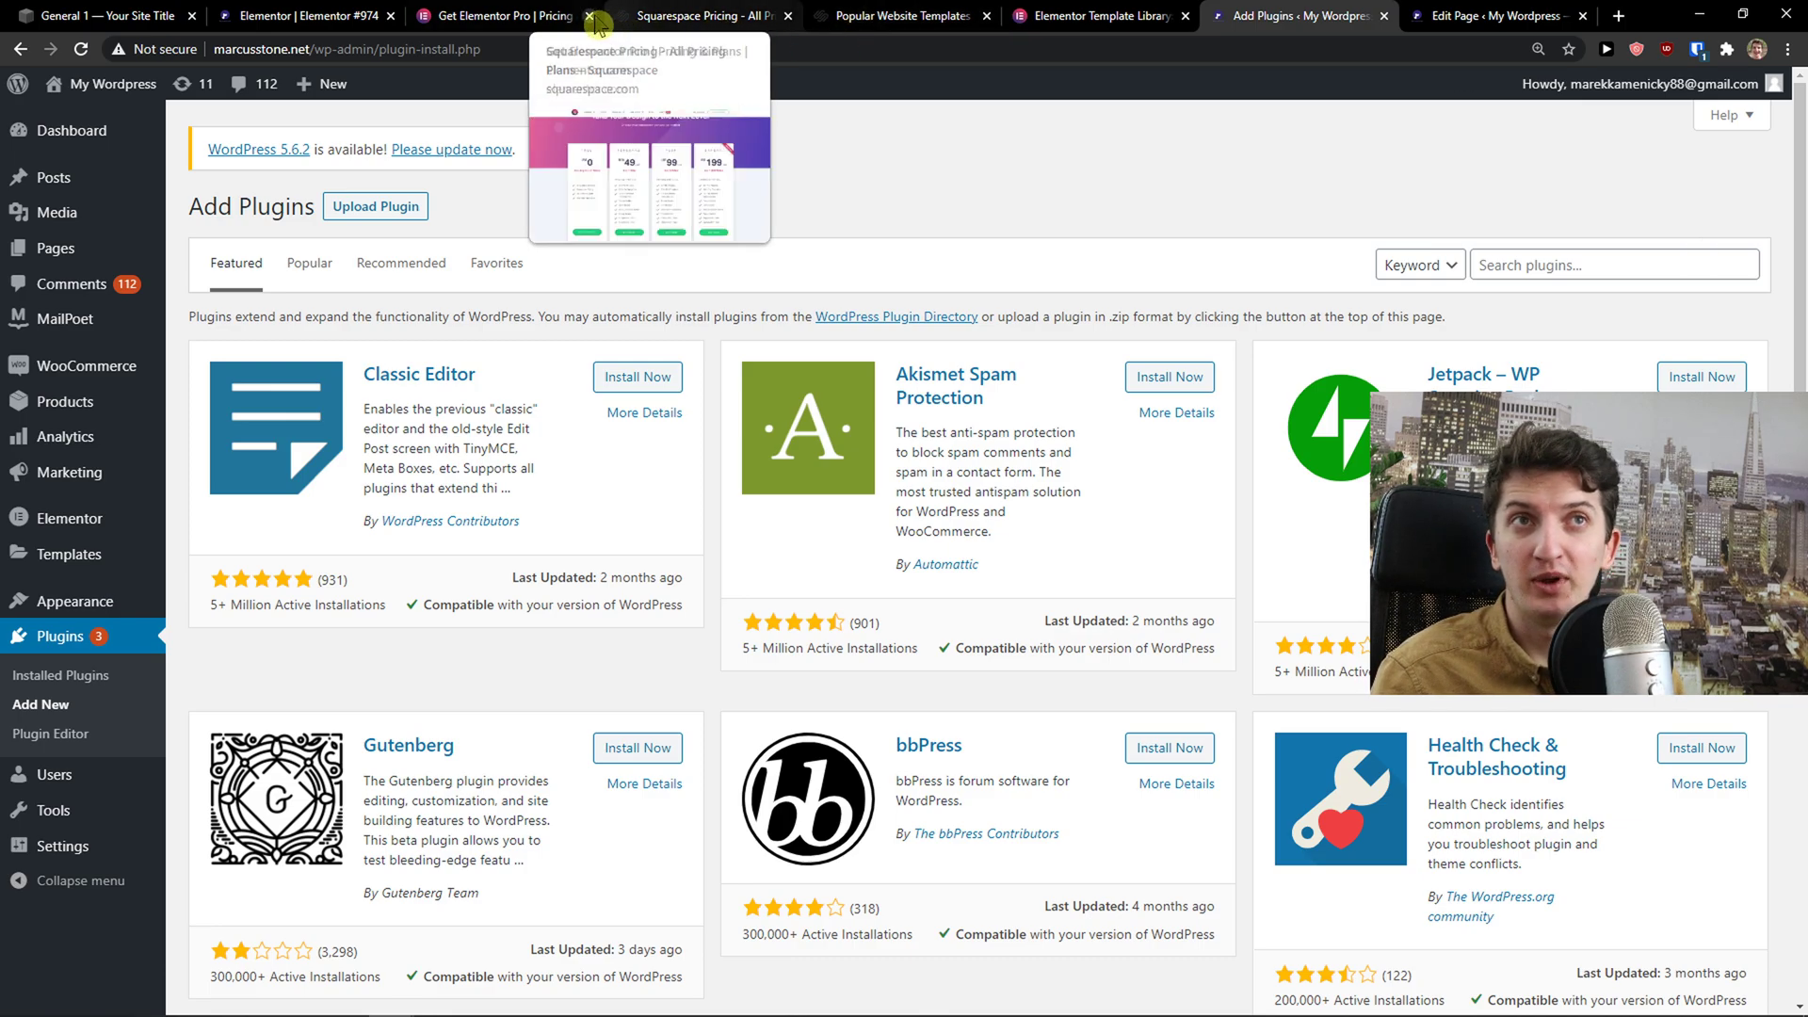
click(499, 16)
Drag a Video widget into the first empty column of the new Elementor section.
click(315, 14)
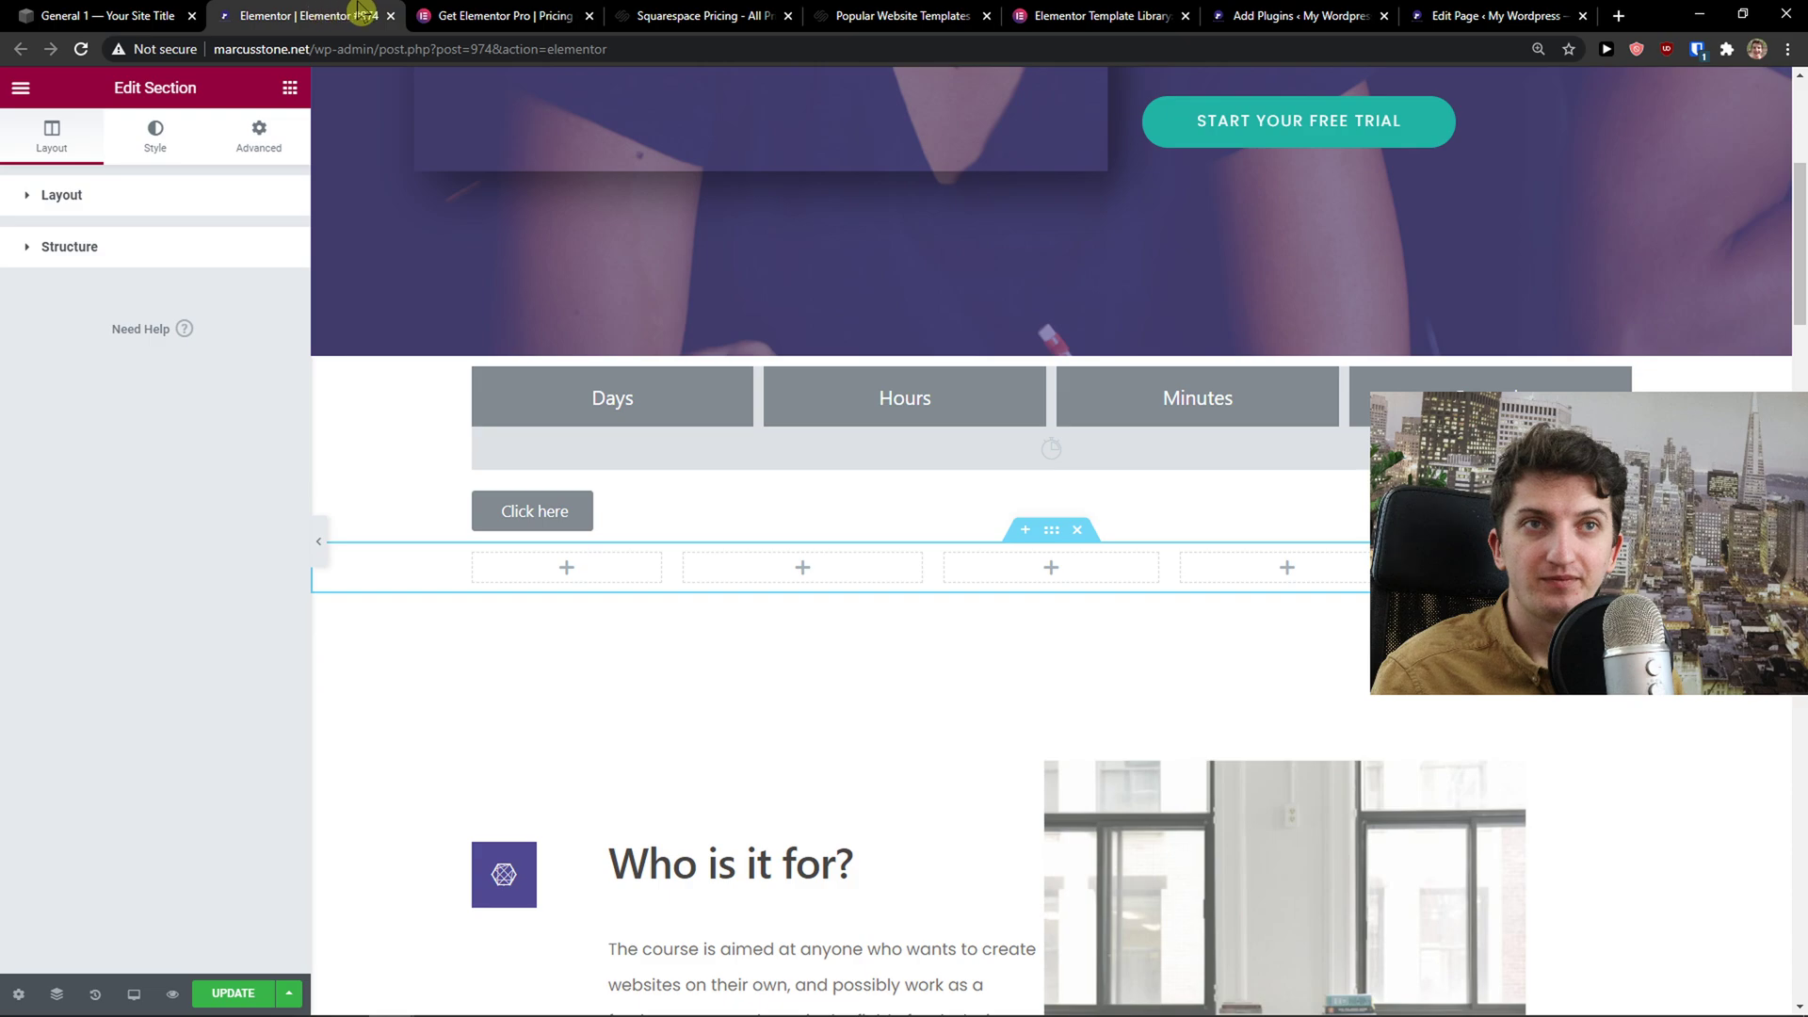
scroll(593, 540, down, 1)
scroll(593, 540, down, 1)
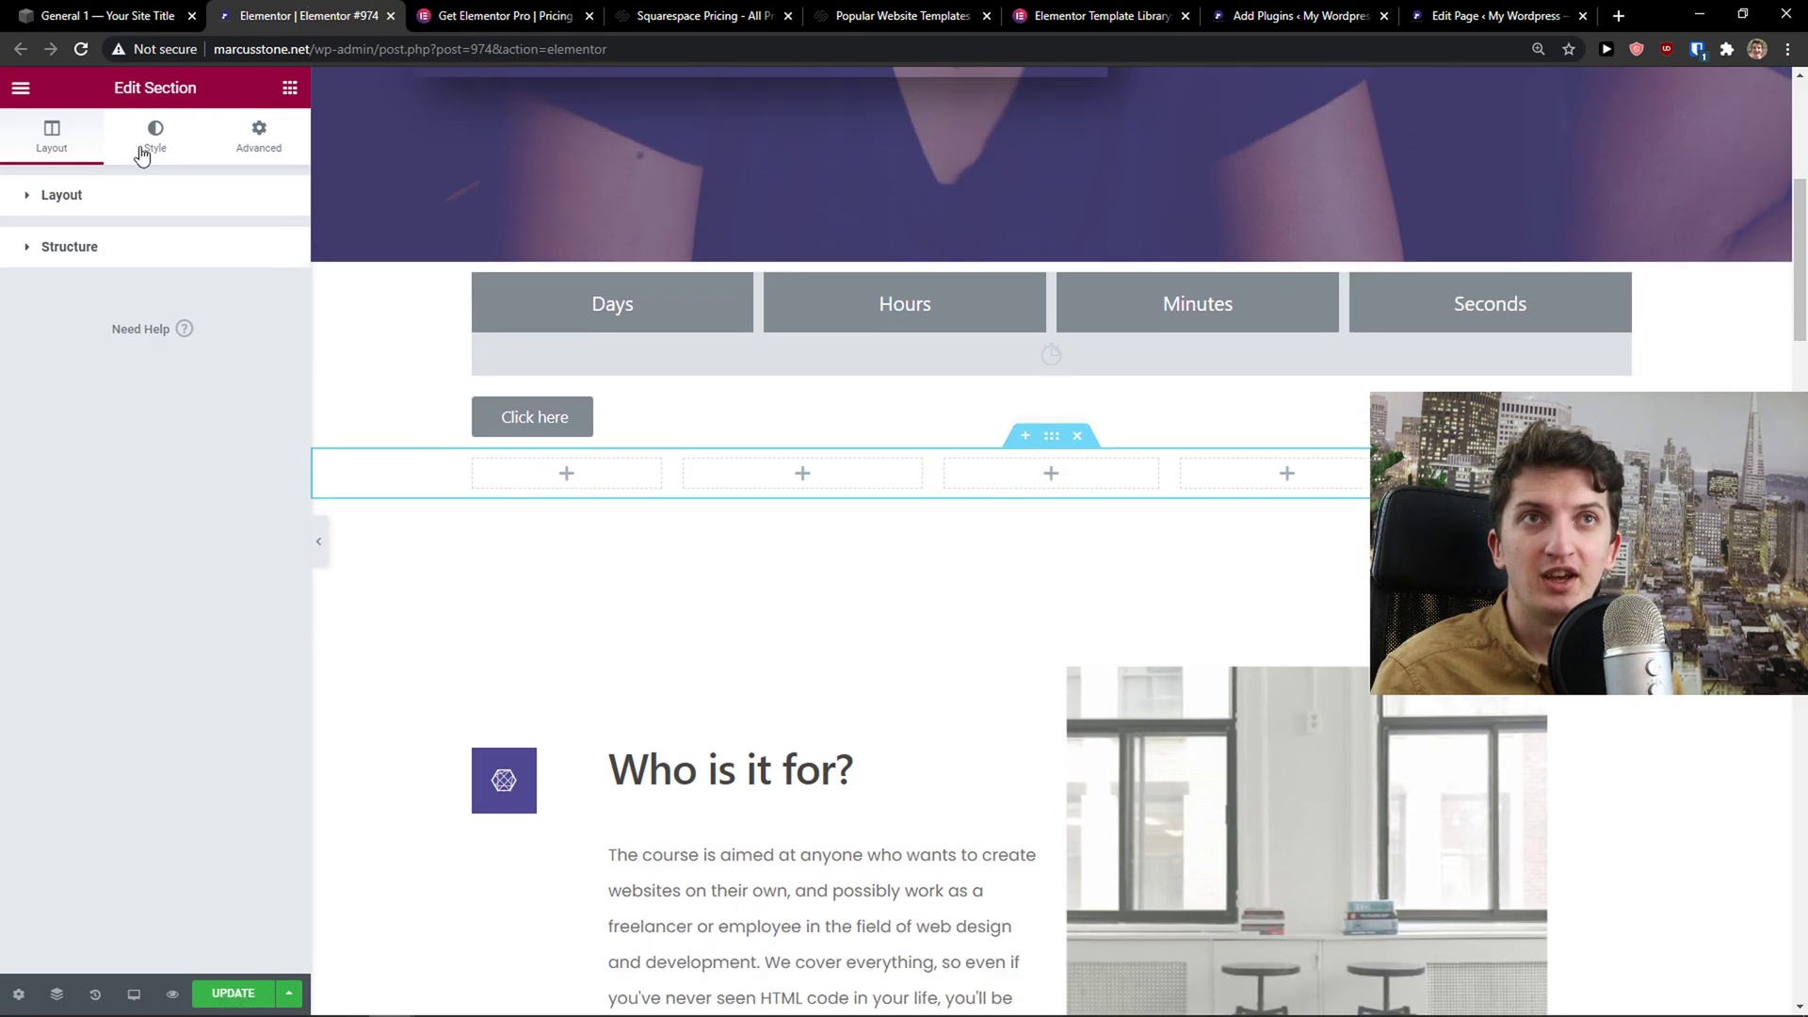
click(566, 475)
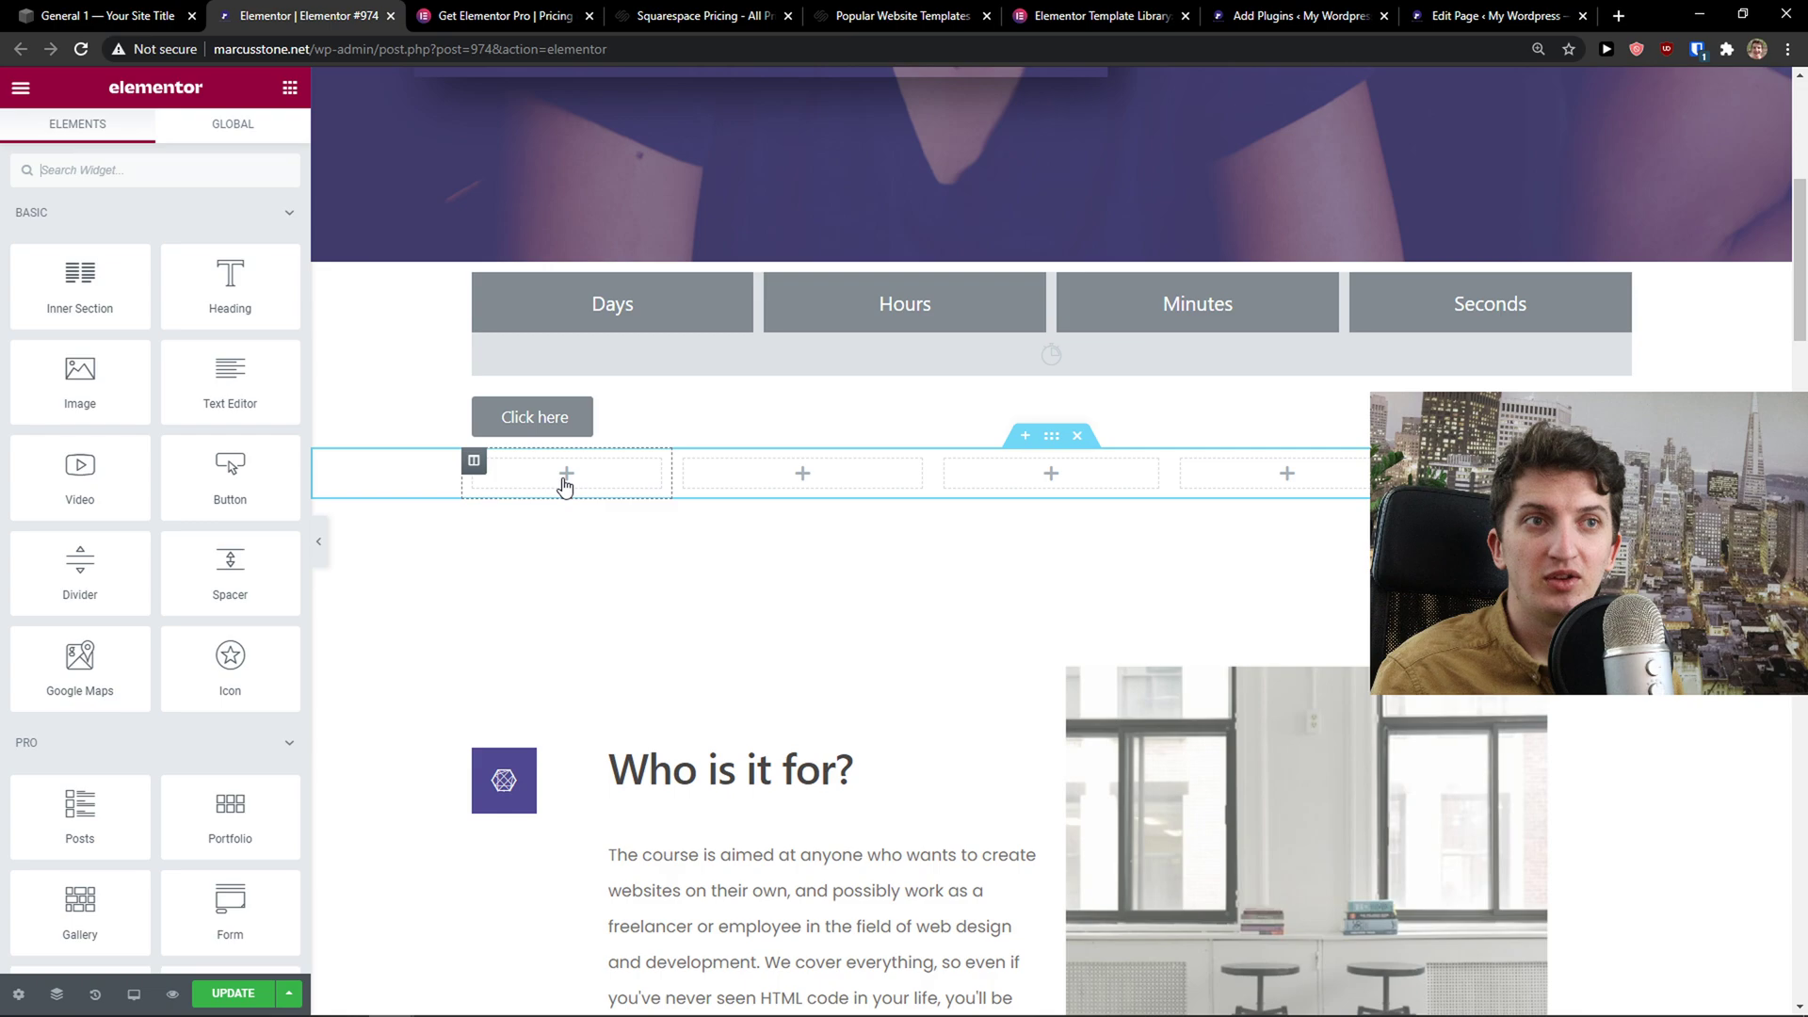
drag(52, 485, 562, 490)
Open Elementor's Site Settings from the main menu, then show Squarespace's Pricing page.
click(21, 87)
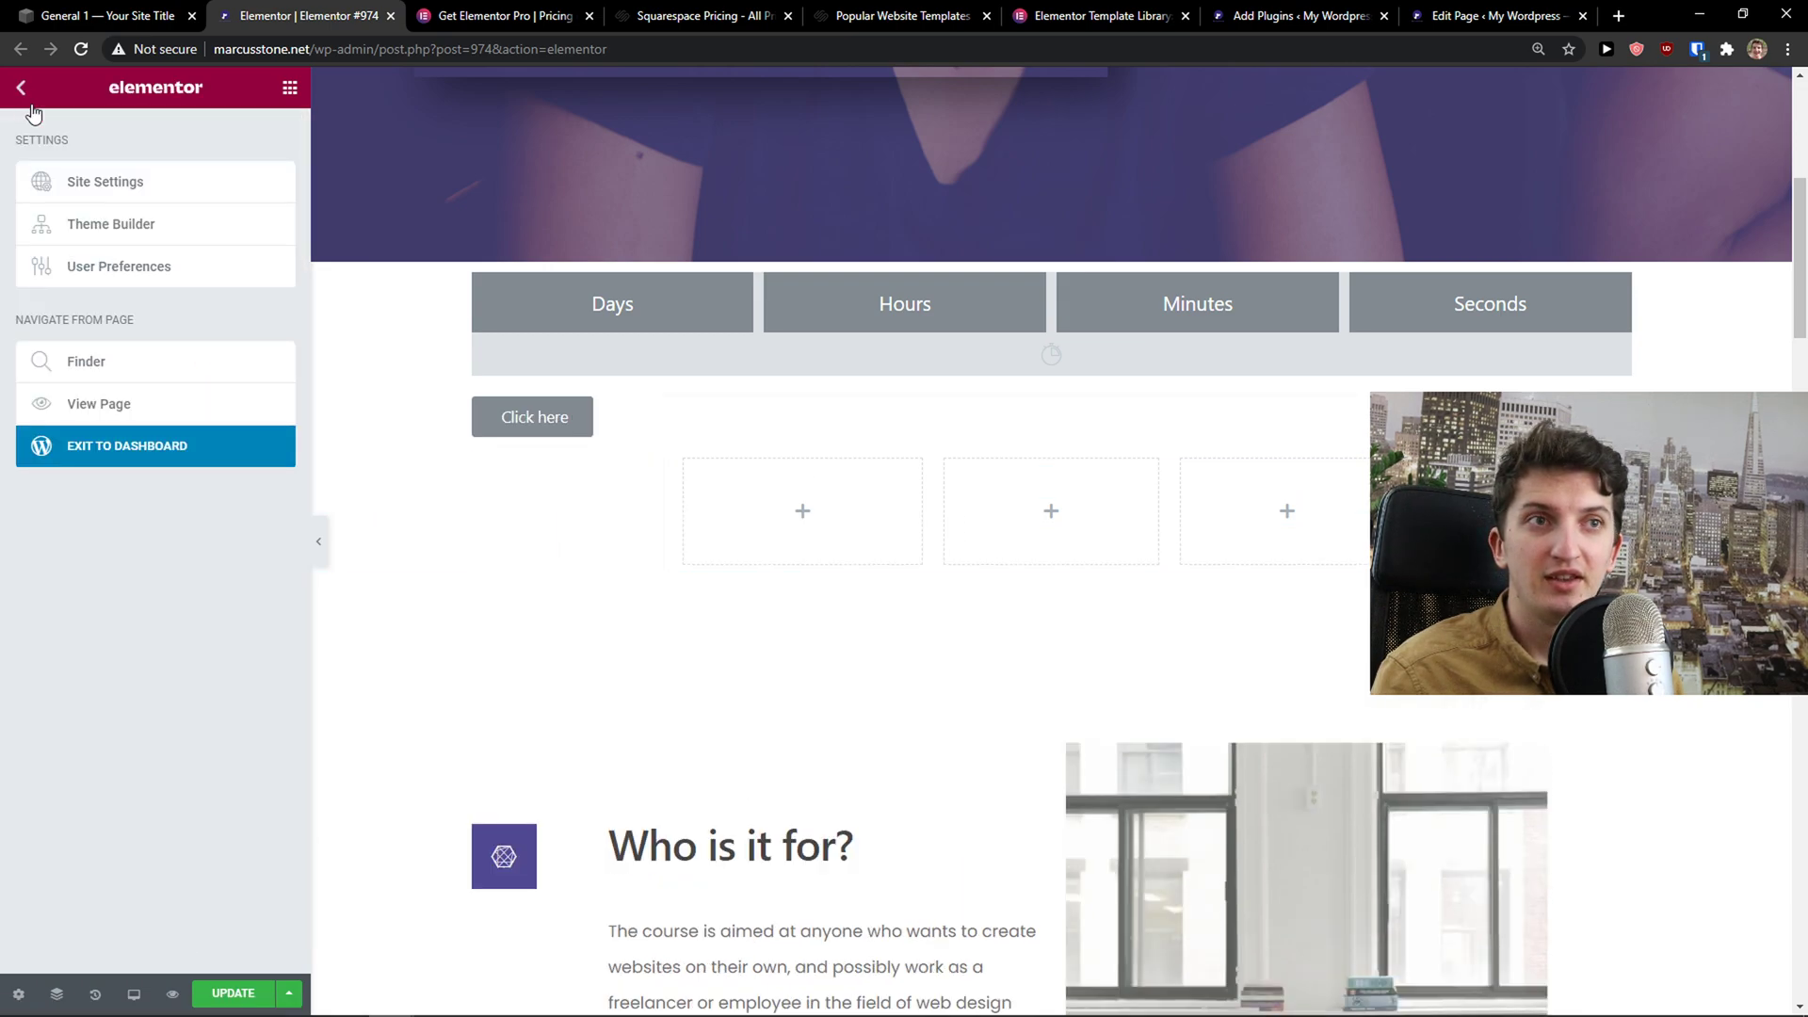
click(87, 188)
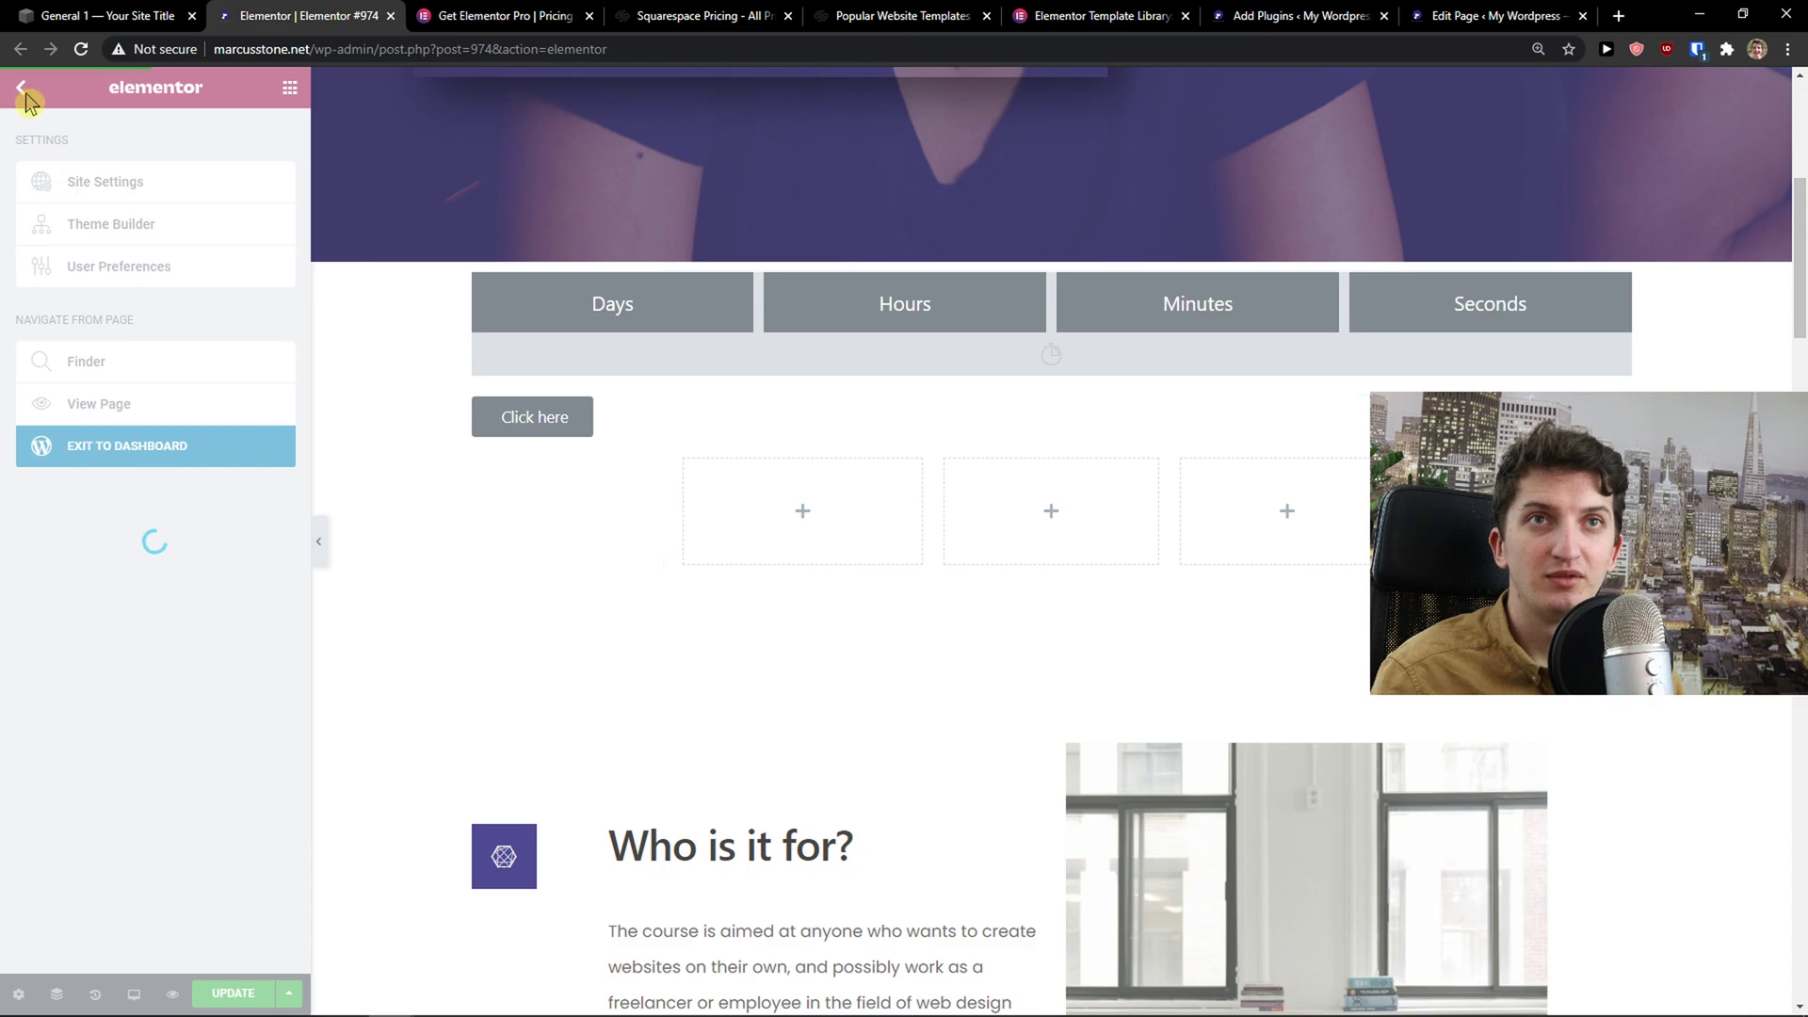
click(659, 16)
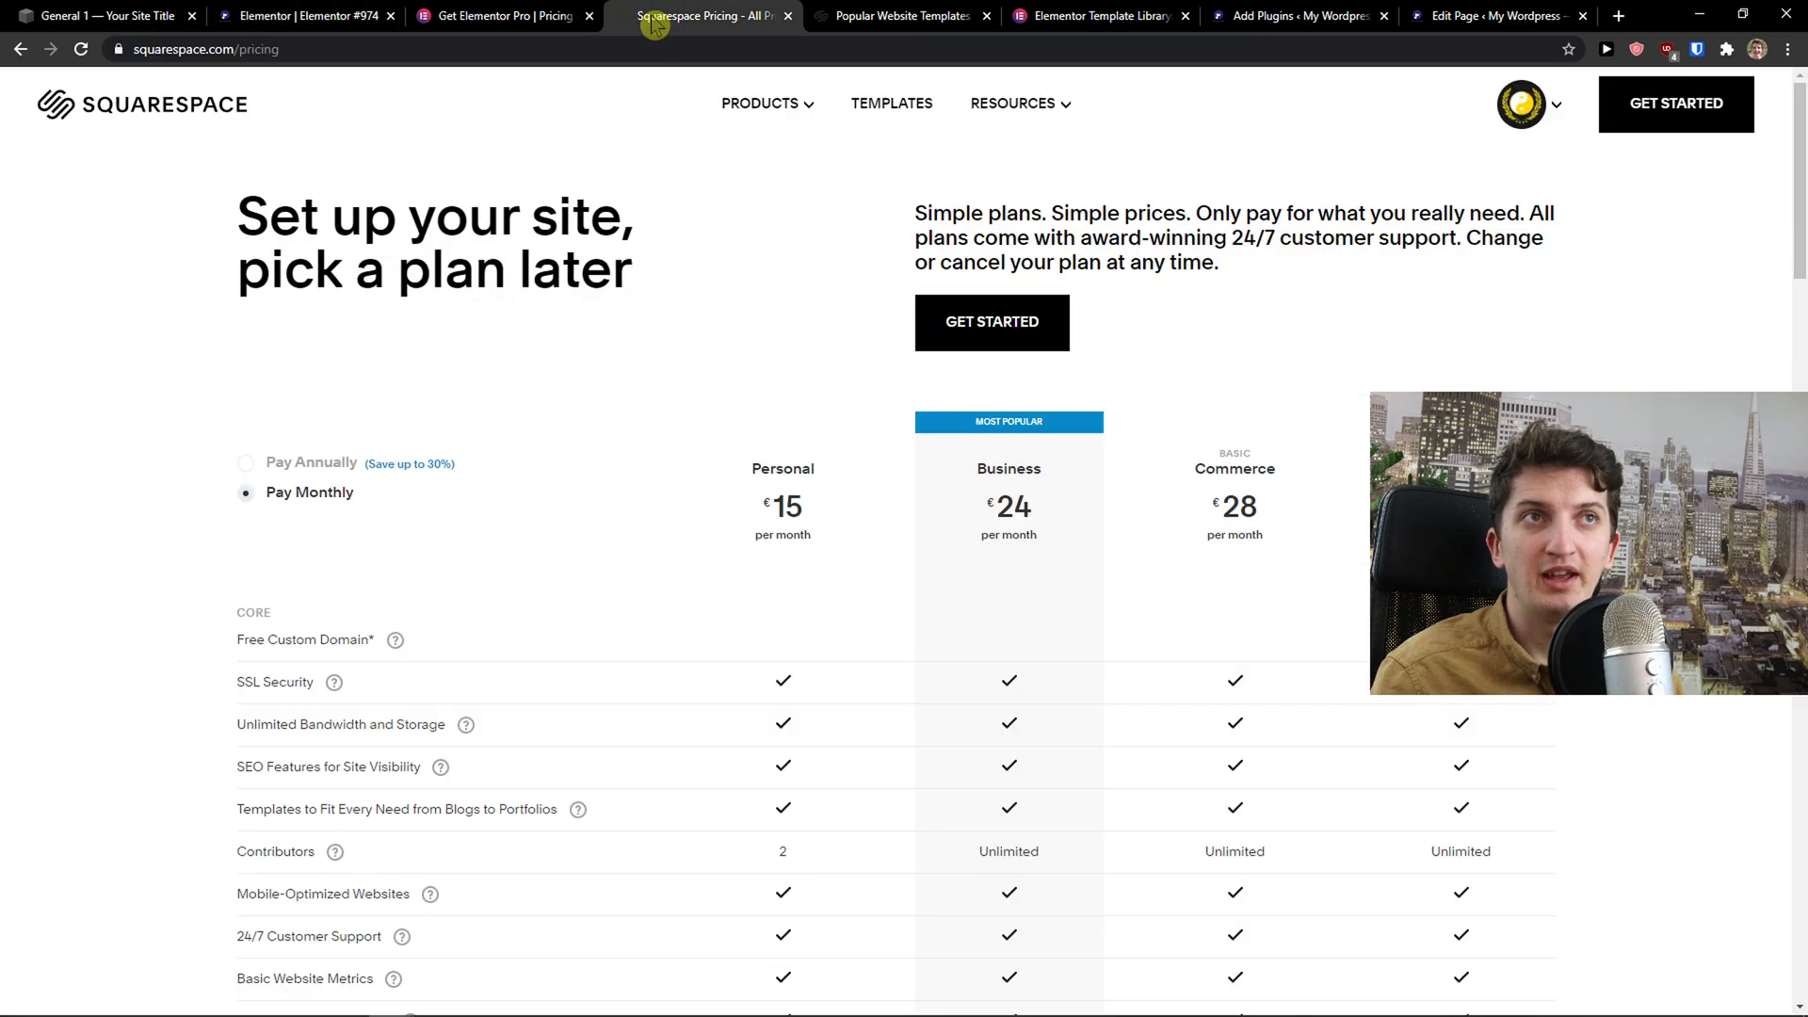
Move the WordPress Add Plugins tab to fourth position and open the WordPress Pages list.
click(918, 16)
drag(1299, 16, 706, 16)
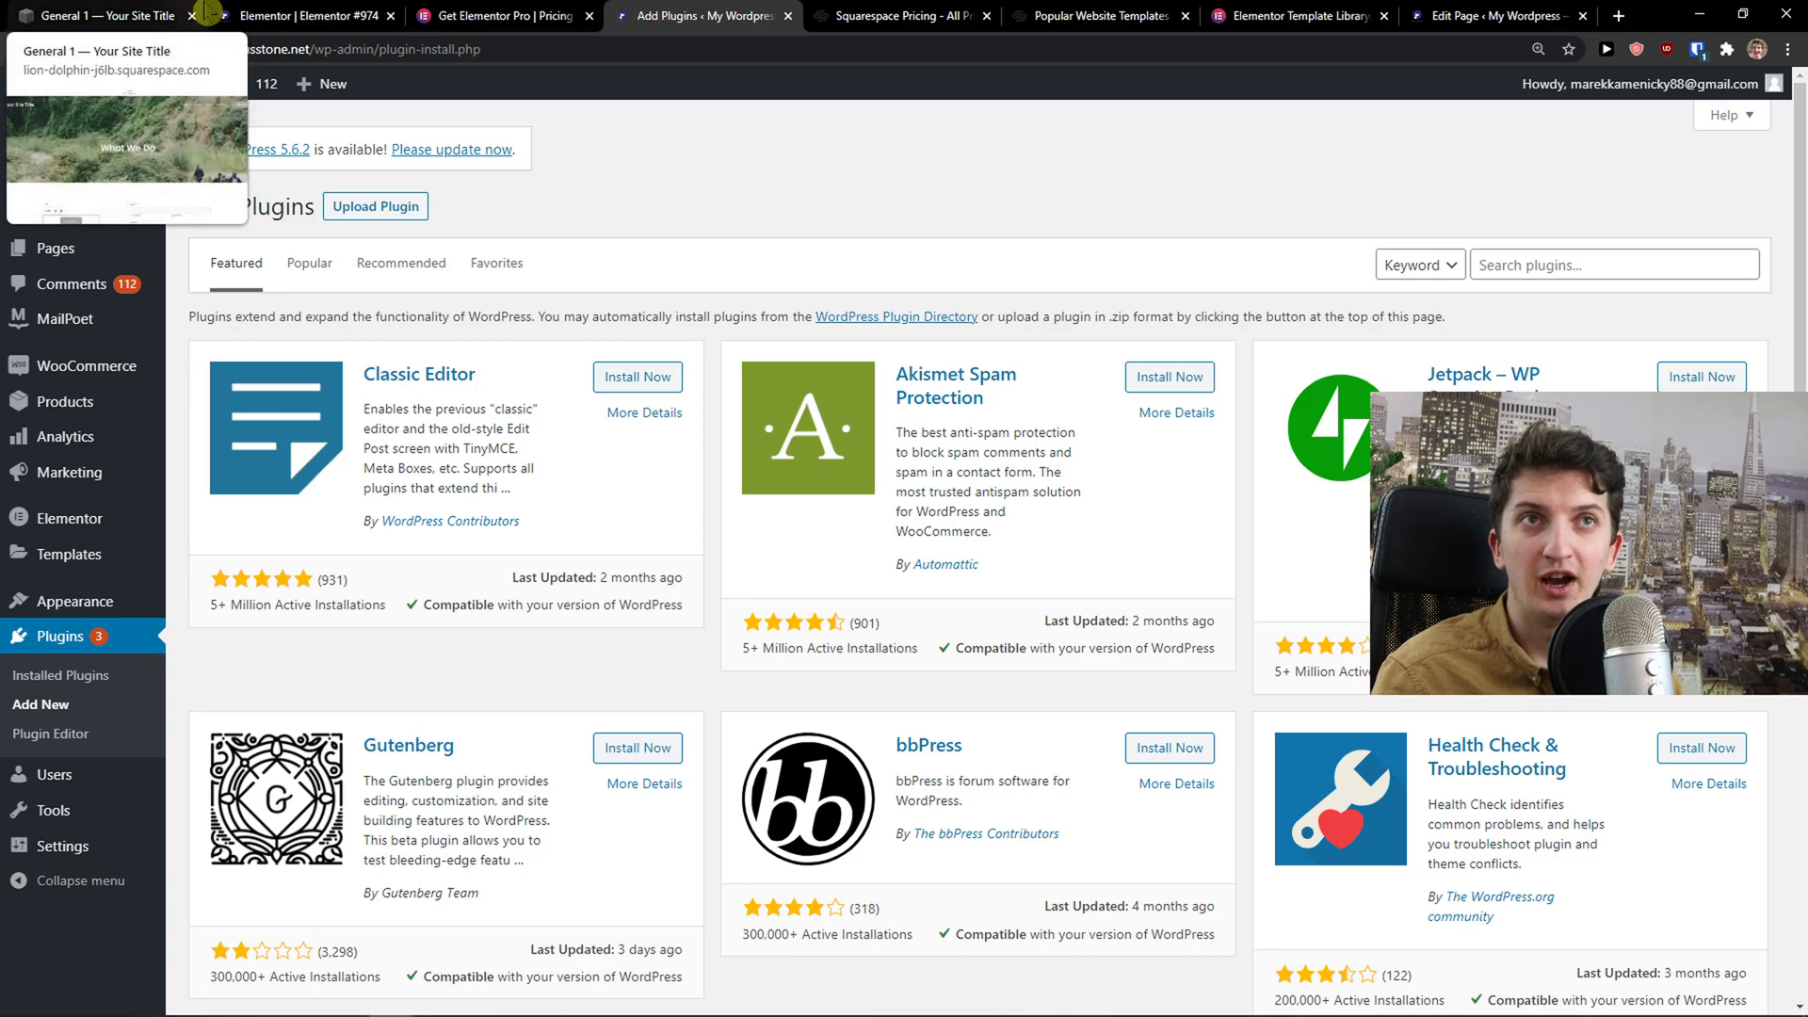
mouse_move(86, 252)
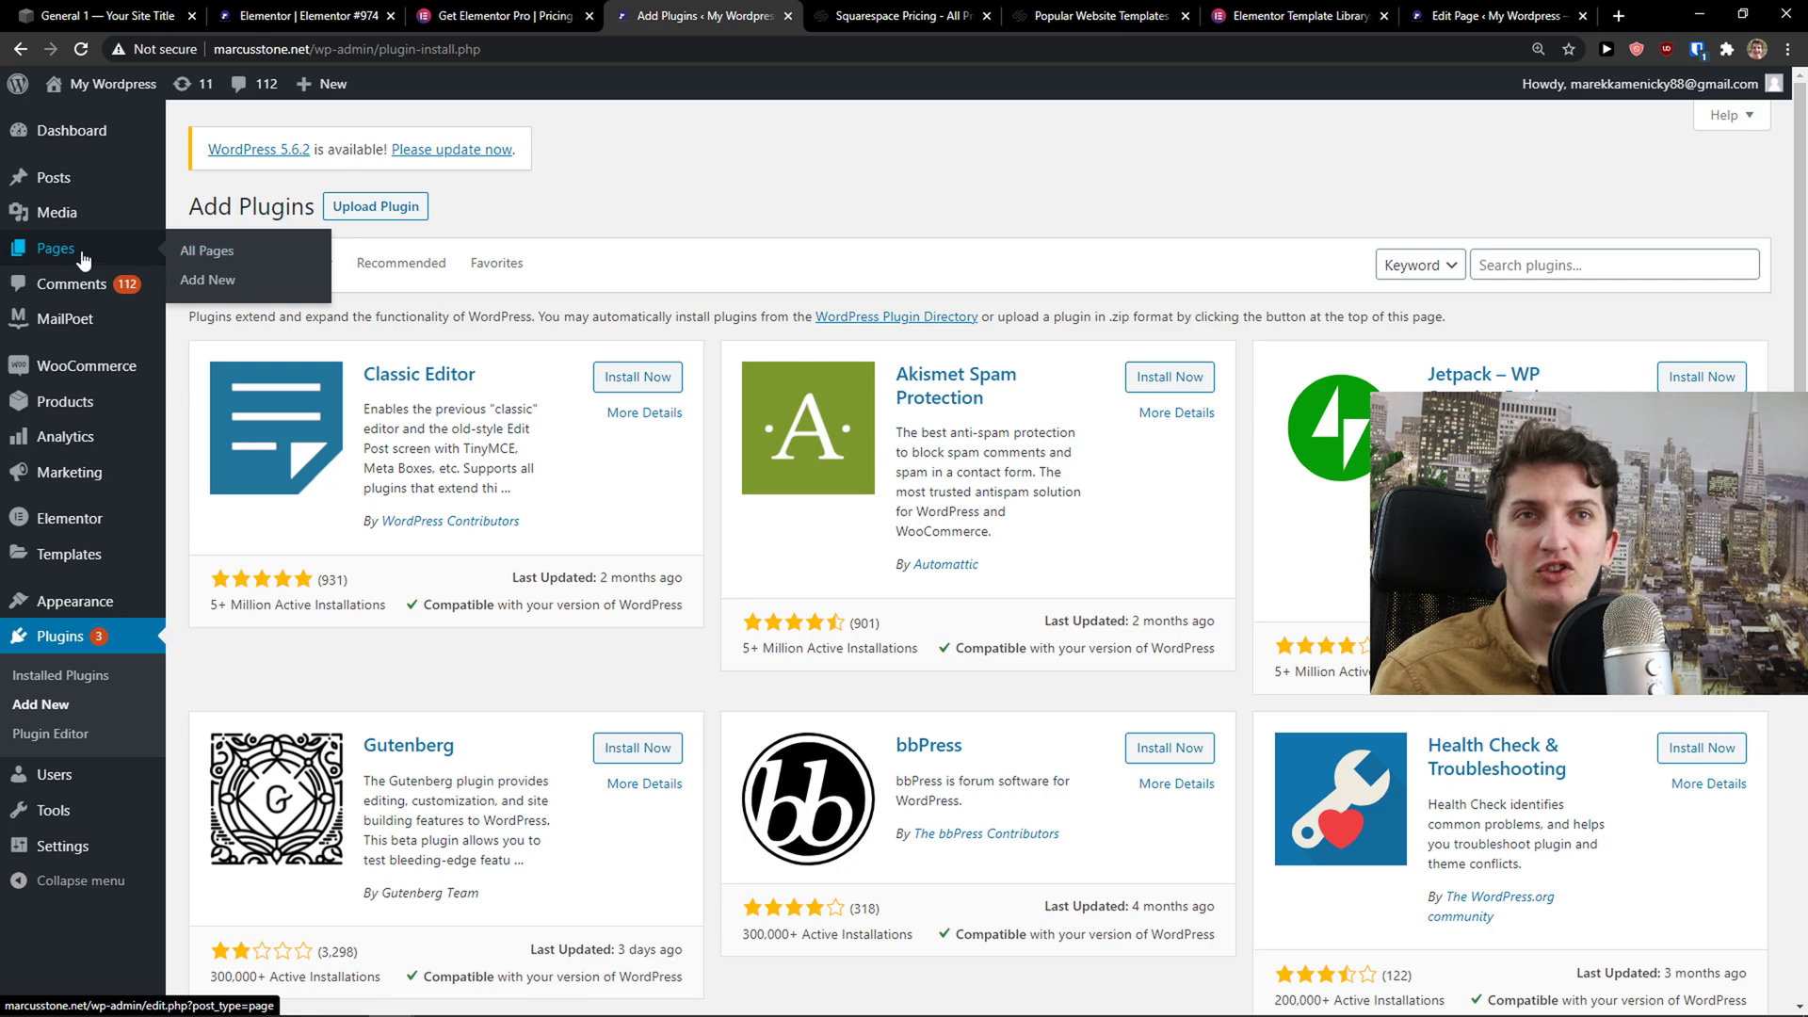
click(83, 253)
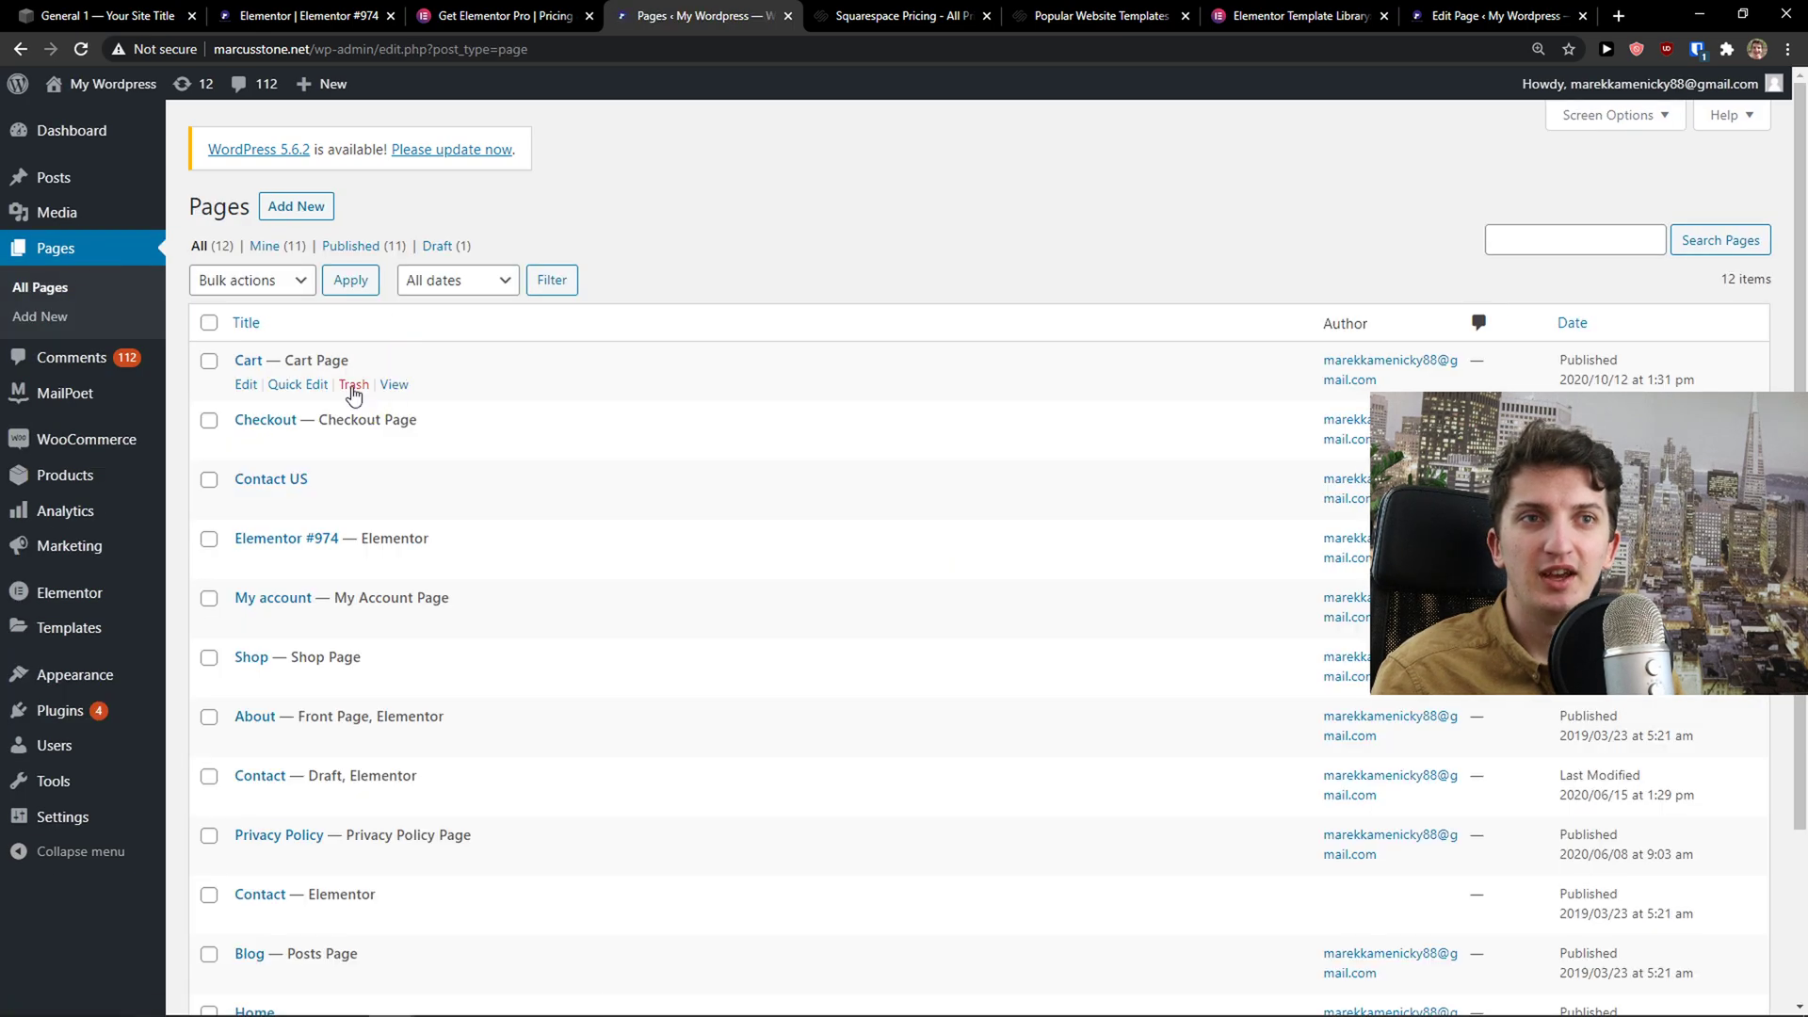
Scroll through the WordPress Posts list of 23 items, including 'huraay!' and 'Nunc varius'.
click(56, 179)
scroll(394, 392, down, 1)
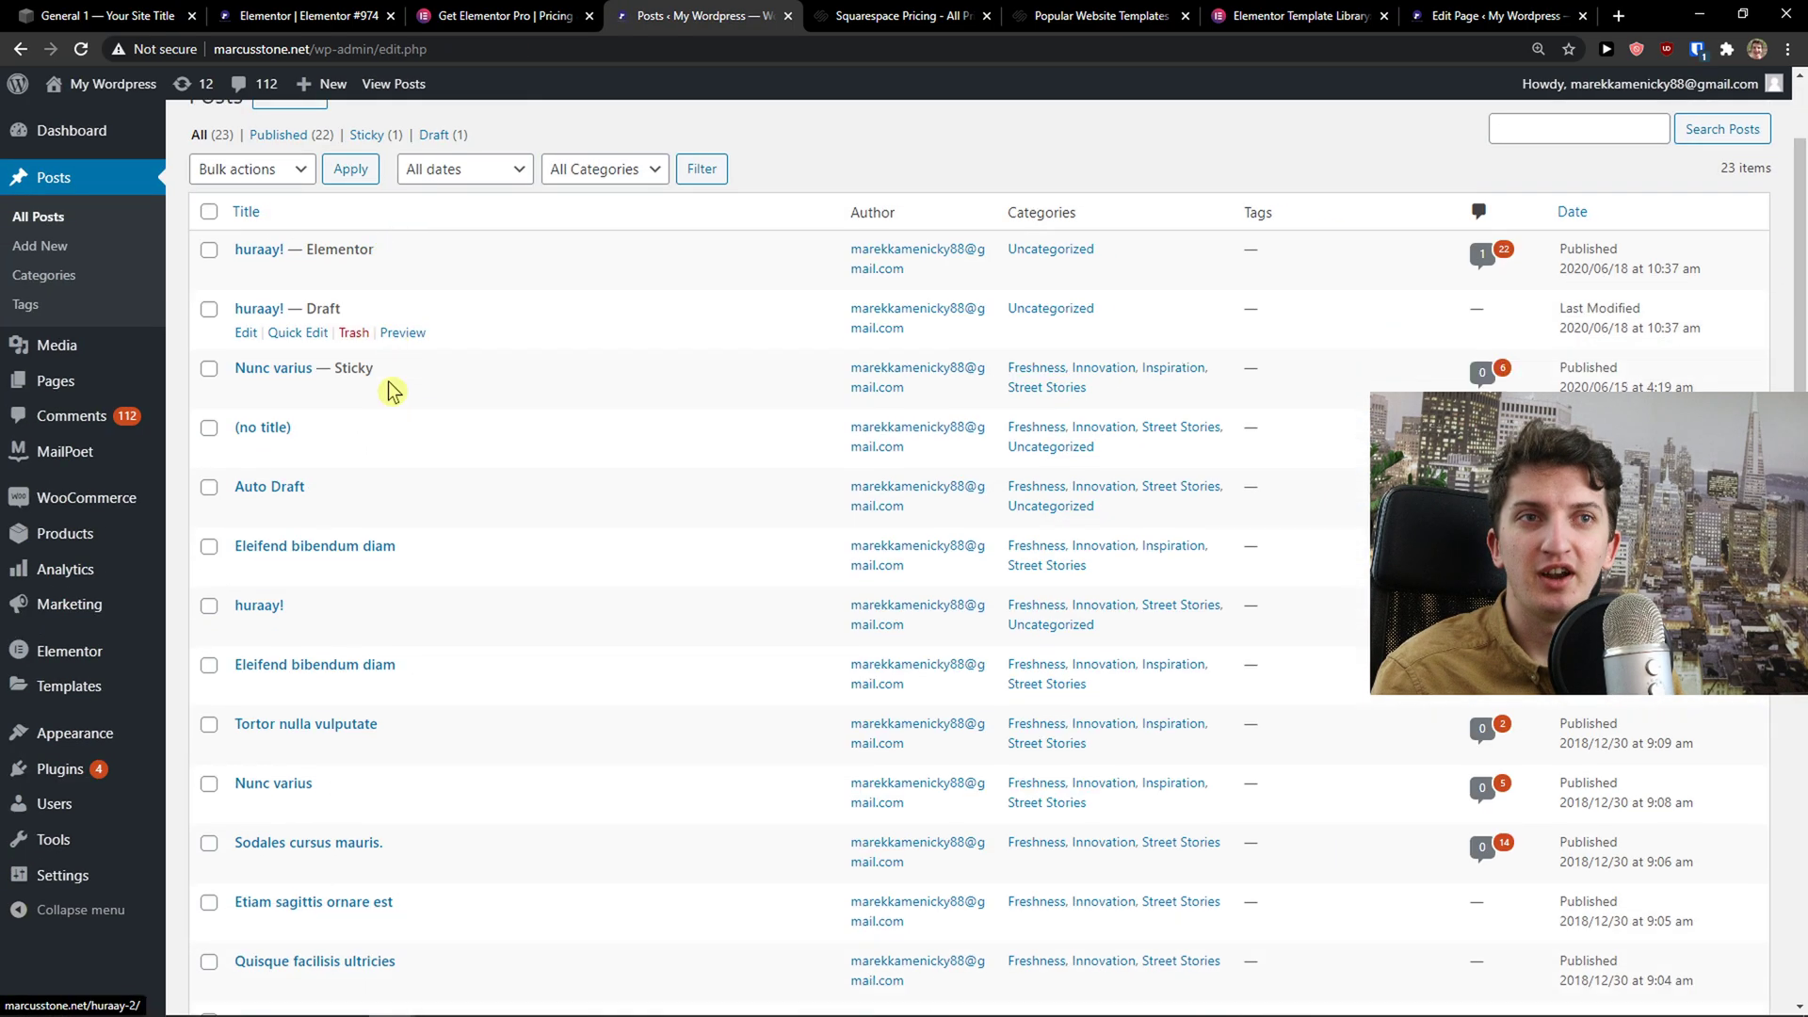
scroll(405, 391, down, 8)
scroll(415, 391, up, 6)
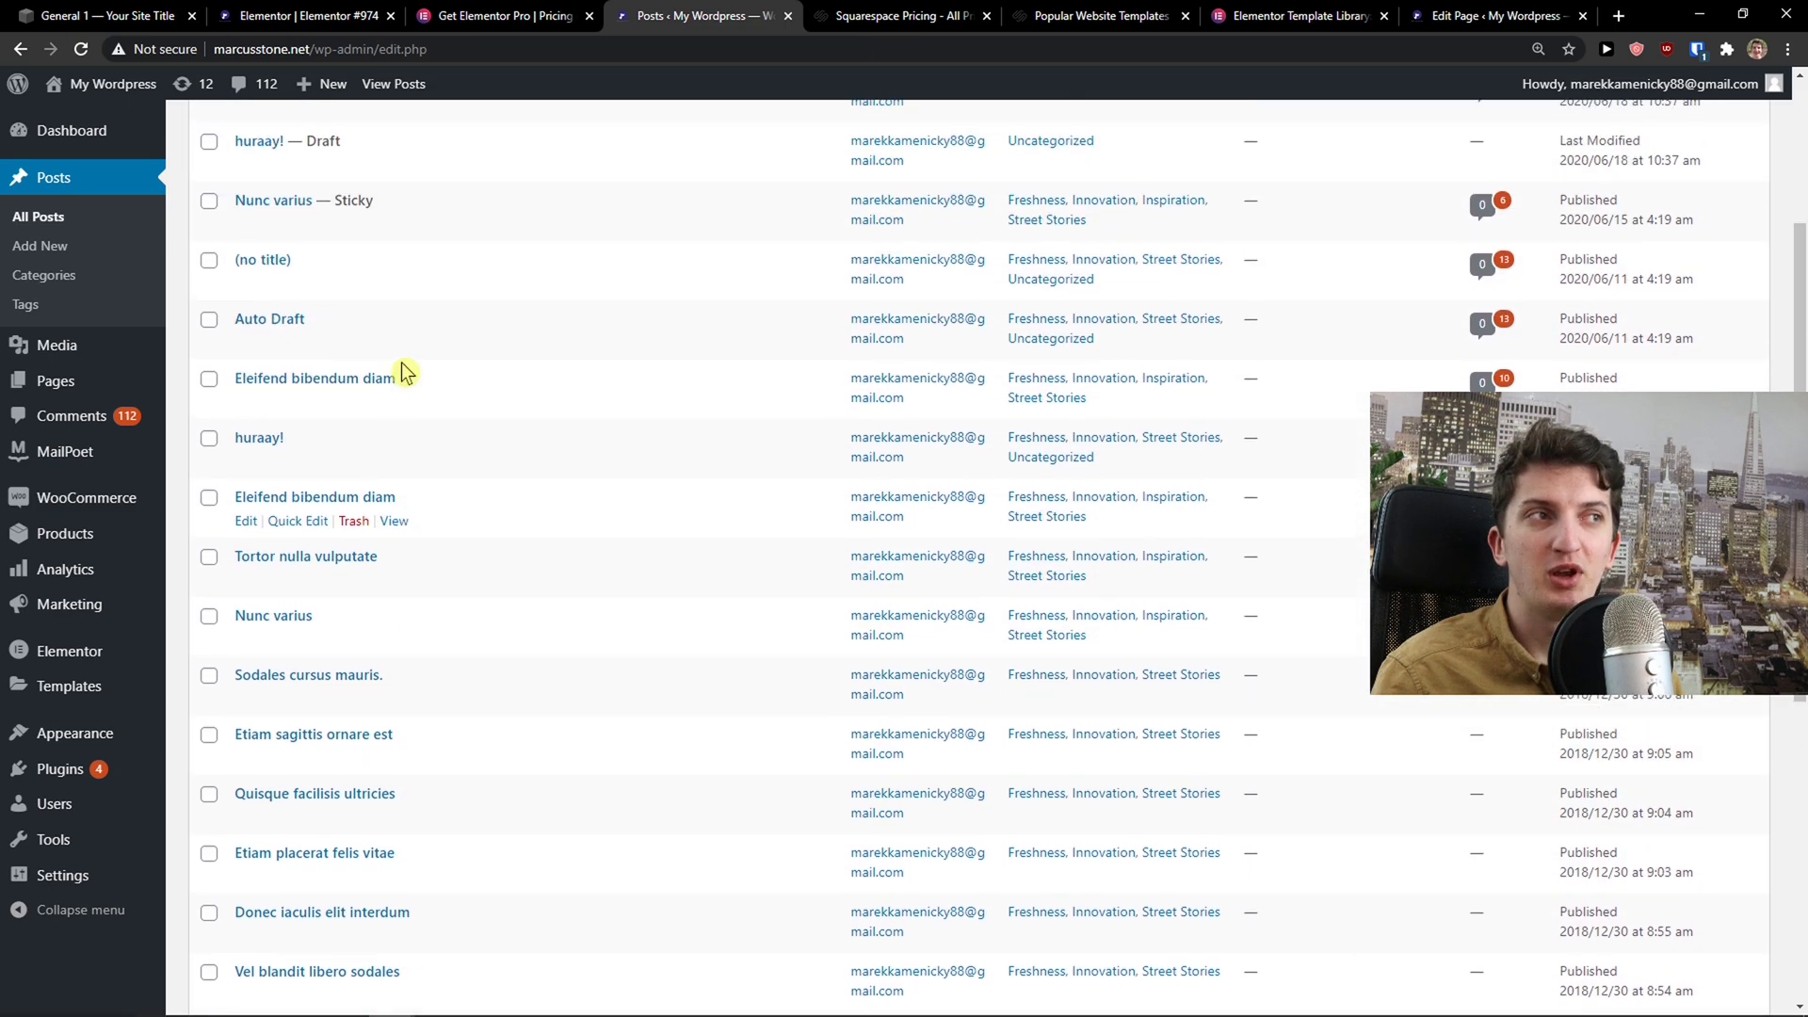
scroll(405, 373, up, 3)
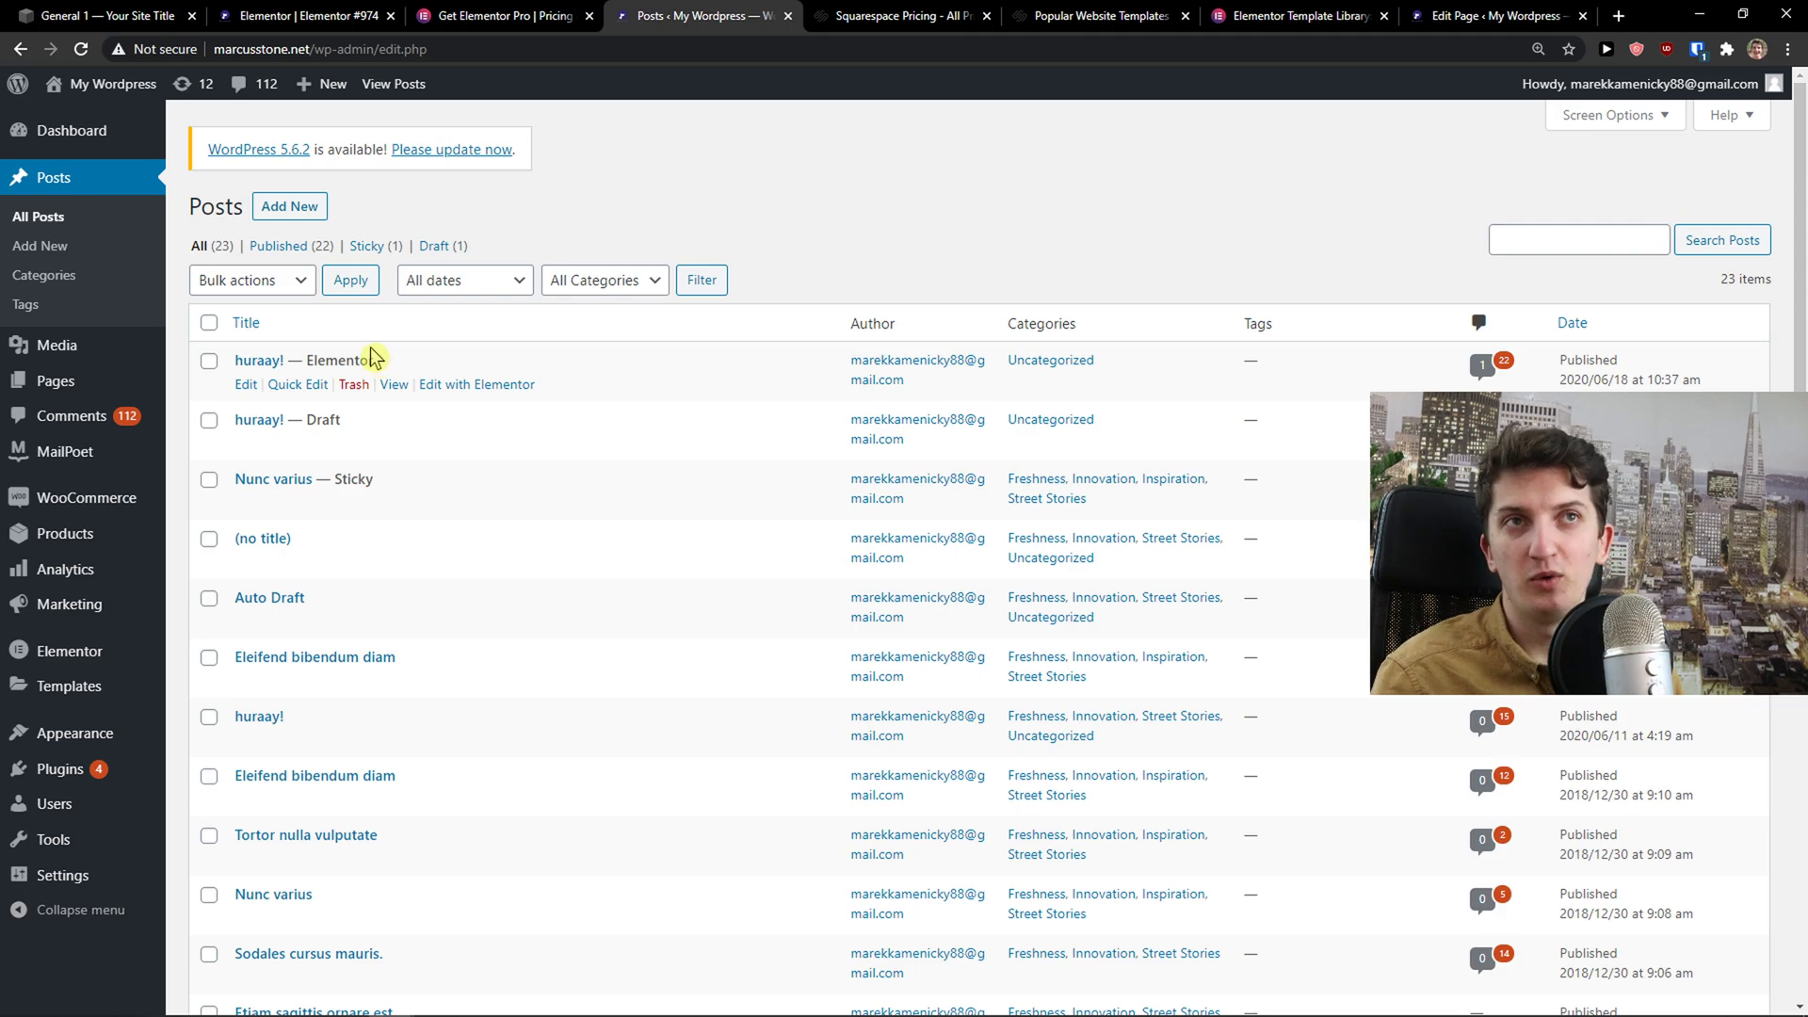
Save the Squarespace About page edits with DONE > Save.
click(95, 15)
mouse_move(72, 97)
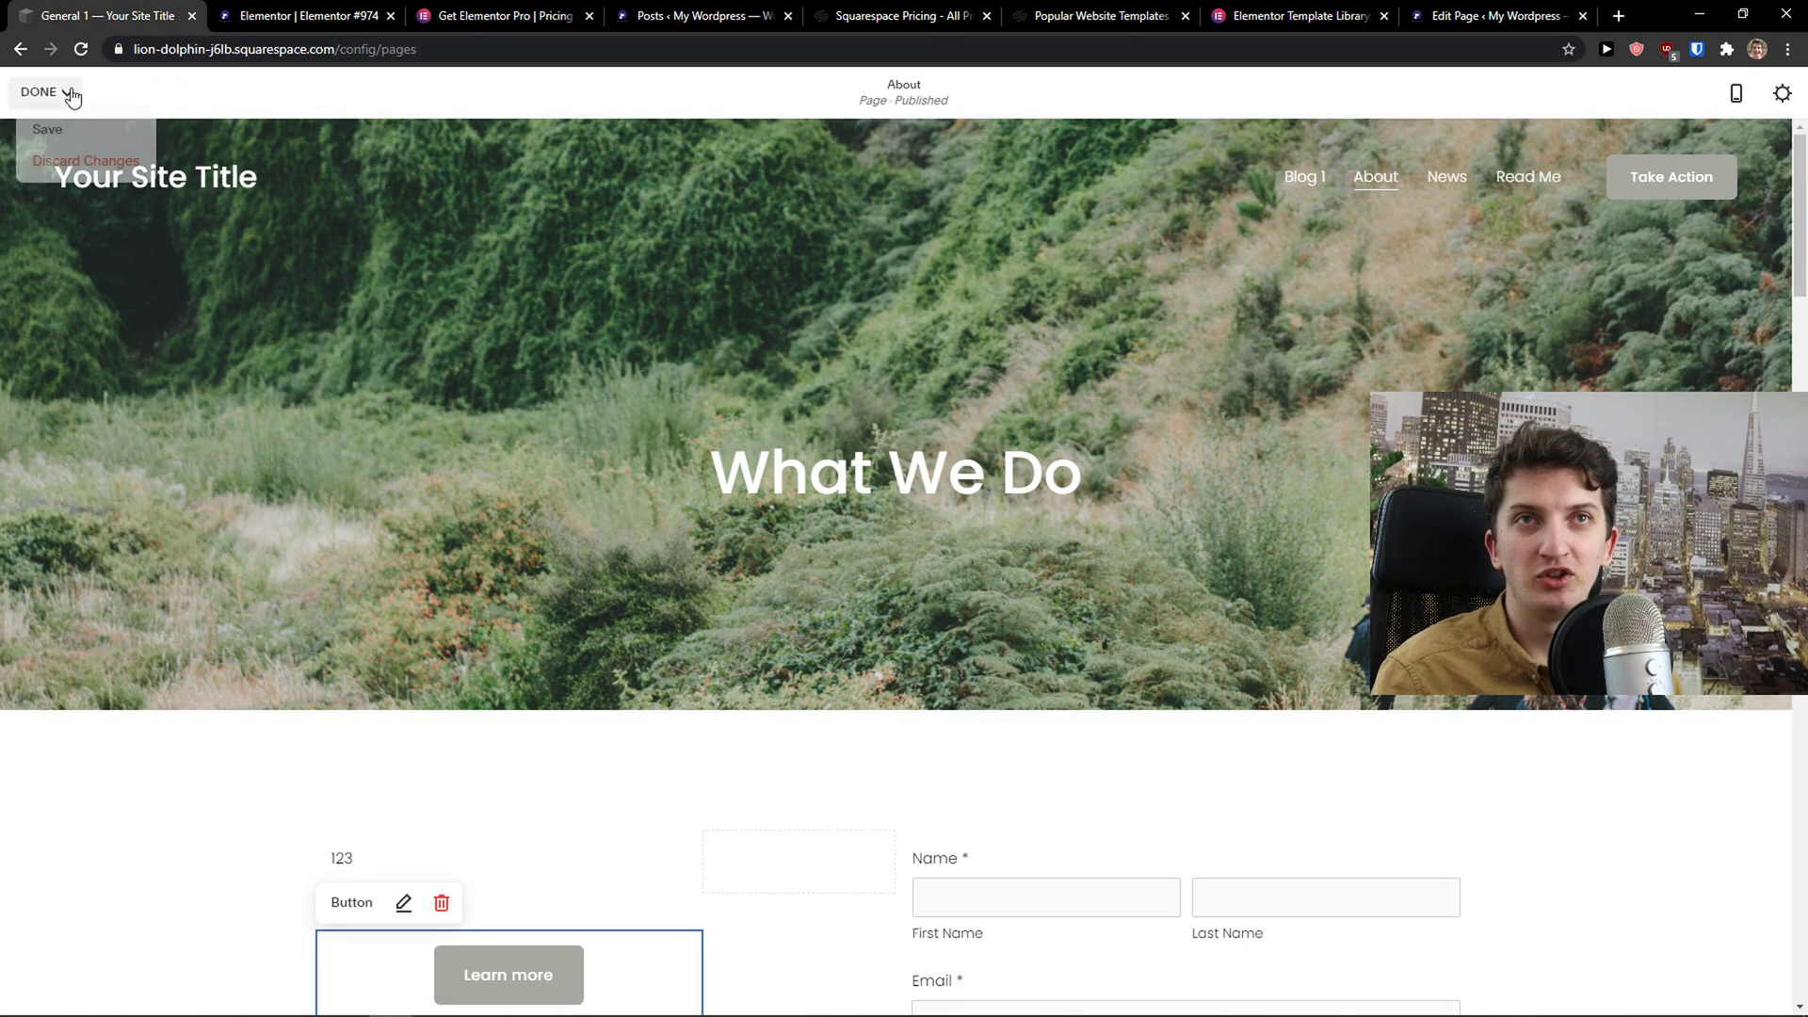
click(69, 128)
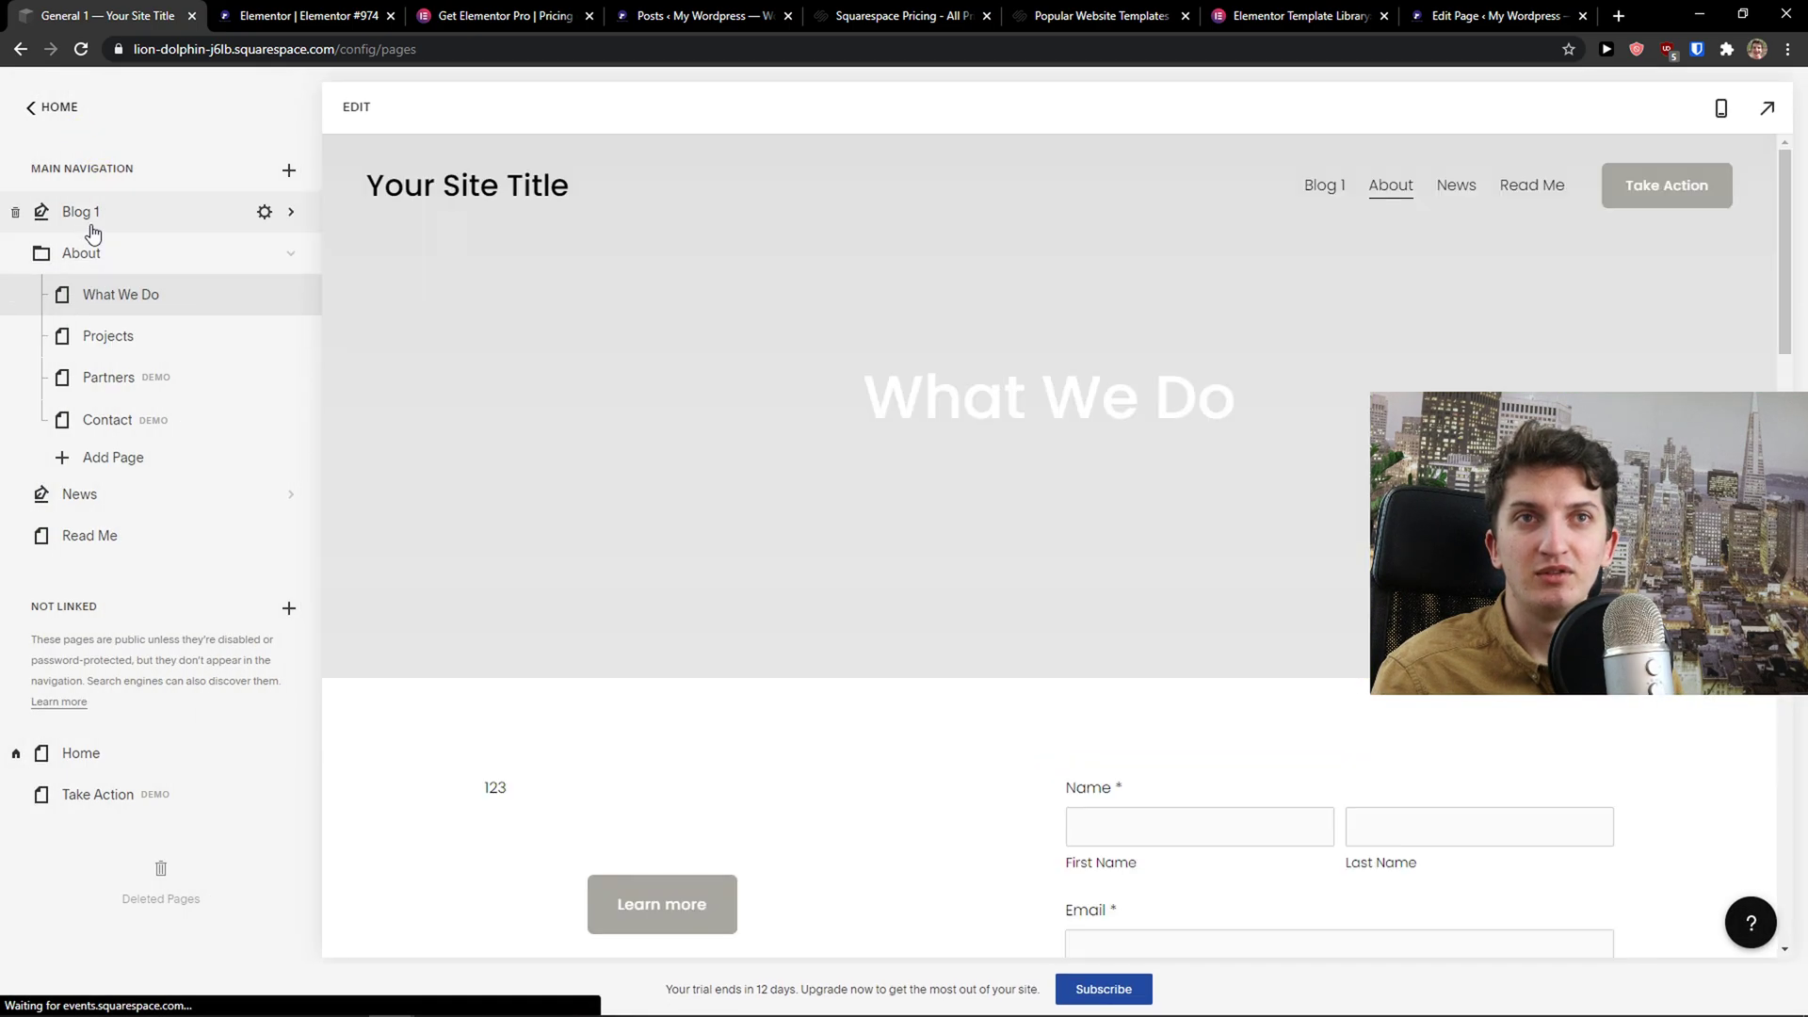
Open Blog 1, check its All filter and settings, and add a new untitled draft post.
click(91, 228)
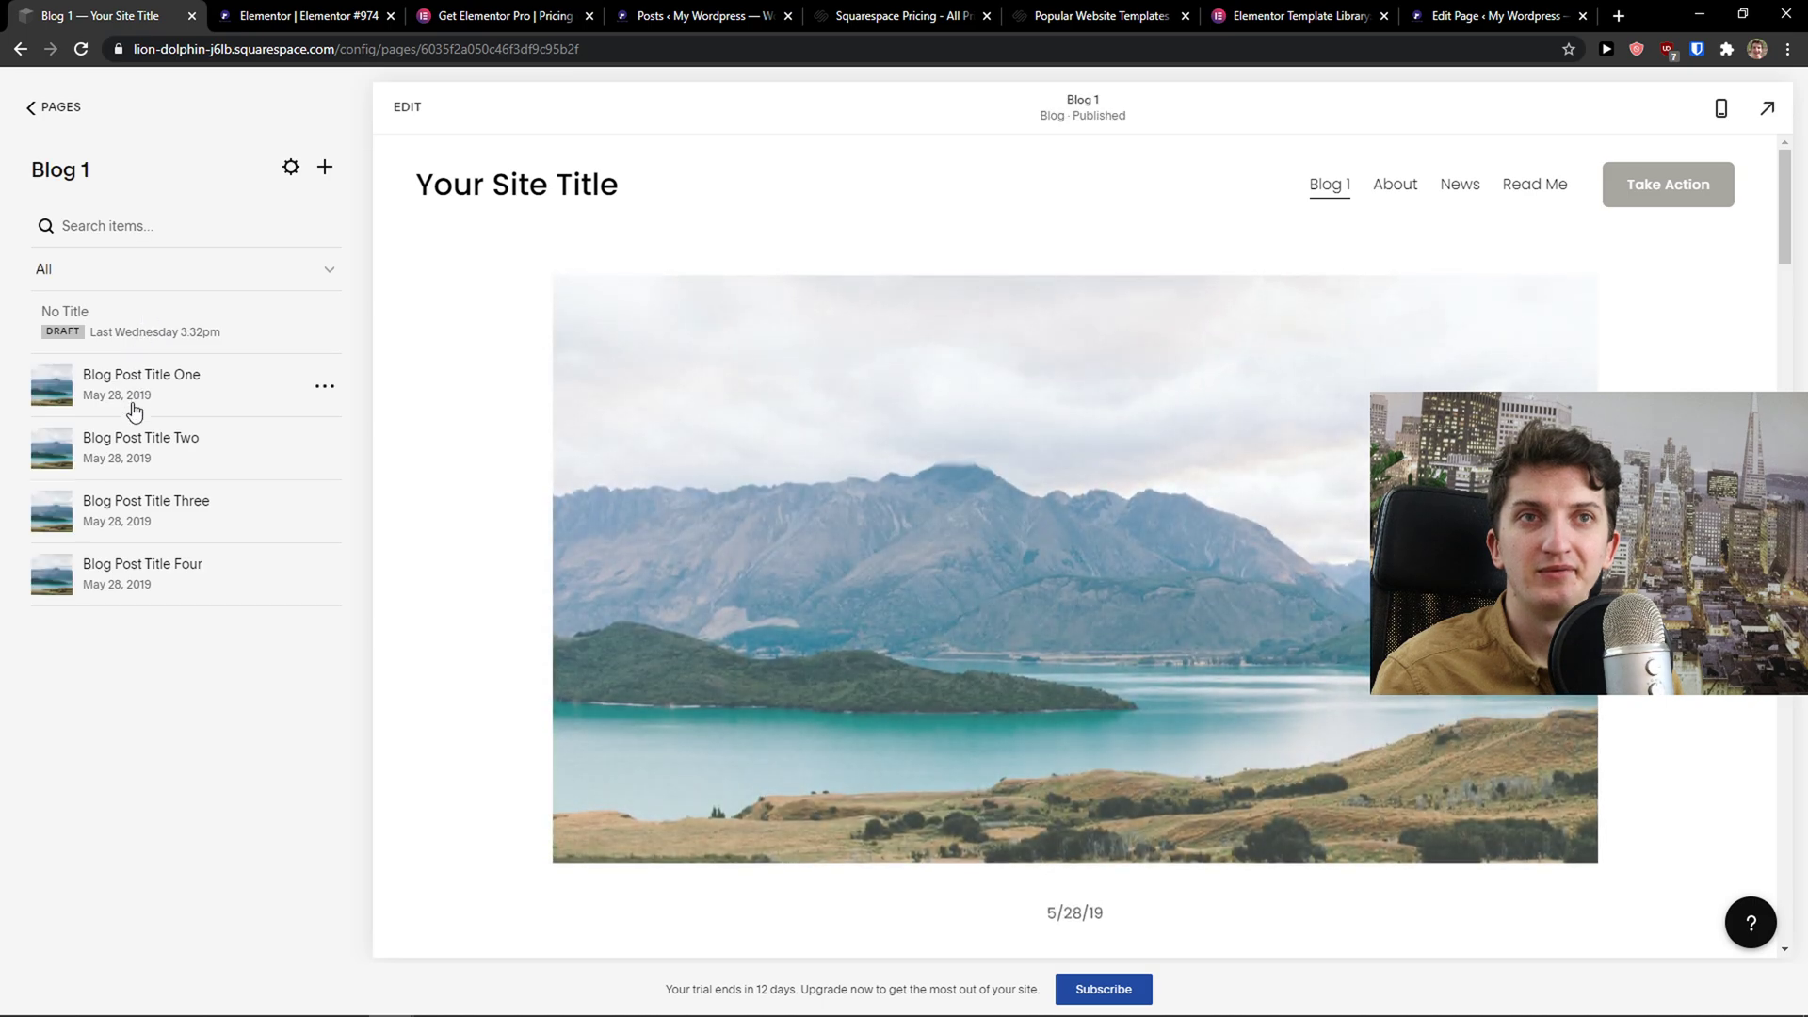
click(147, 392)
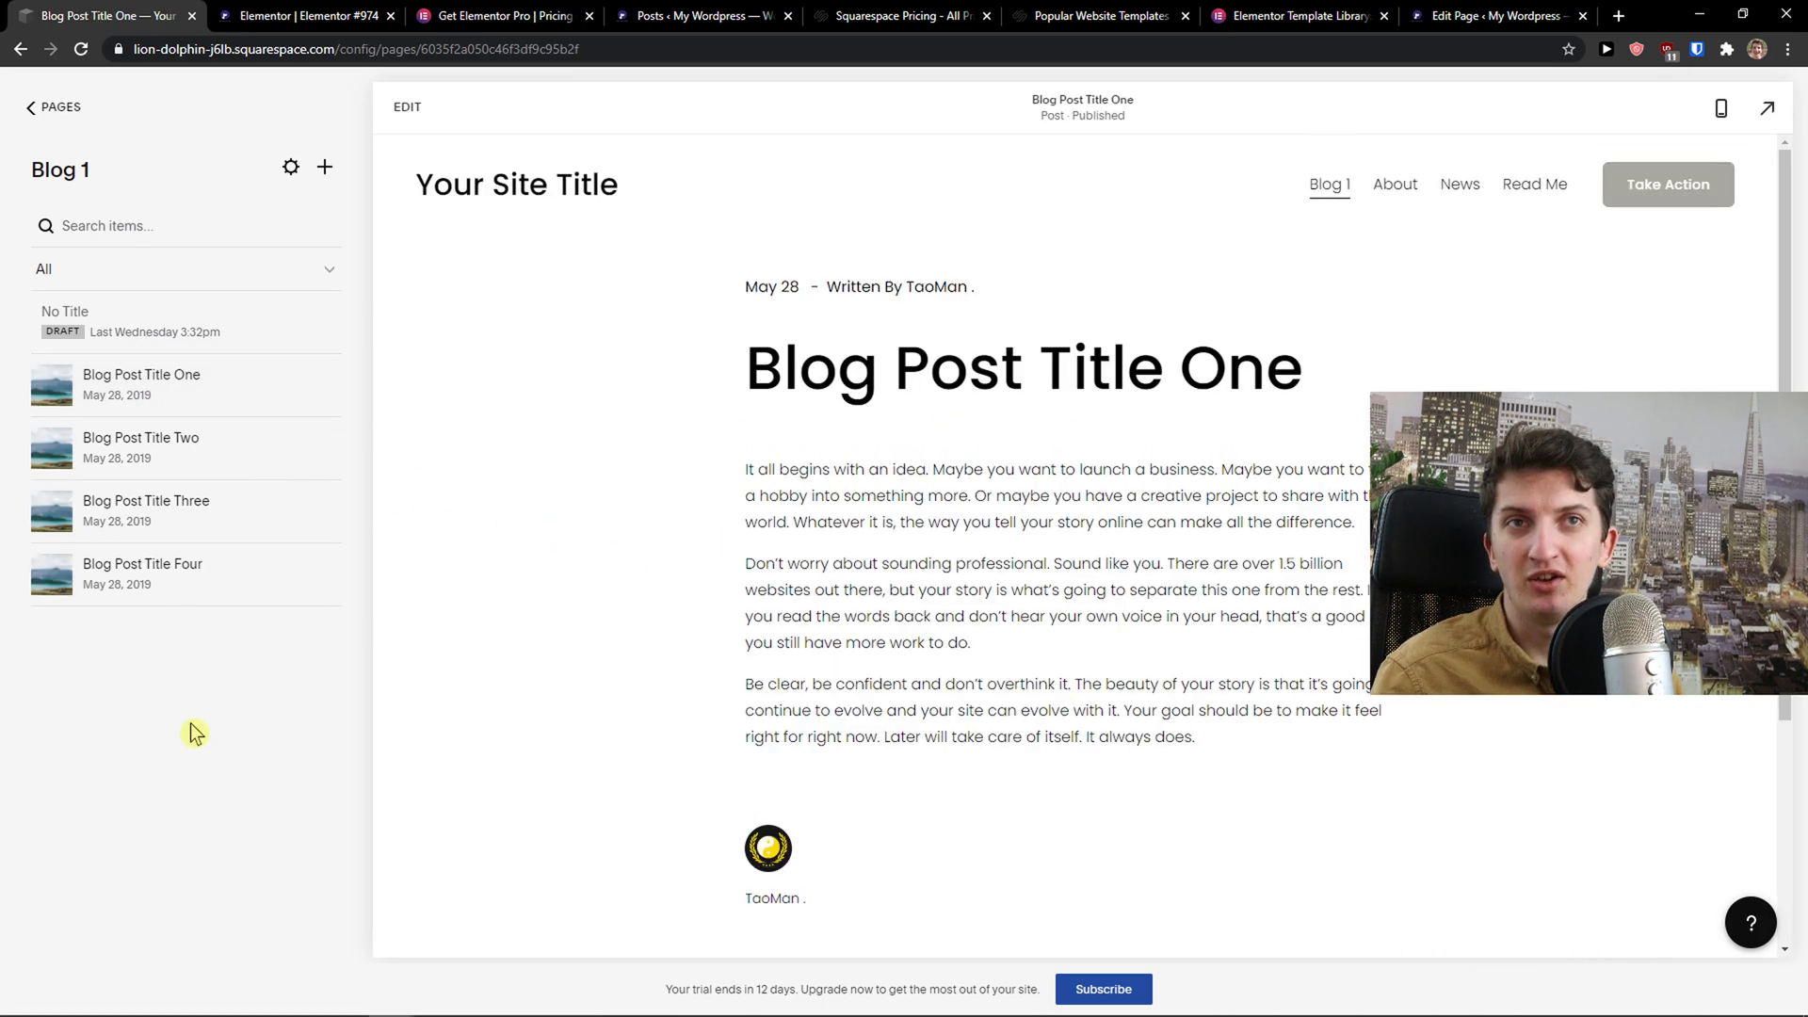
click(295, 273)
click(294, 273)
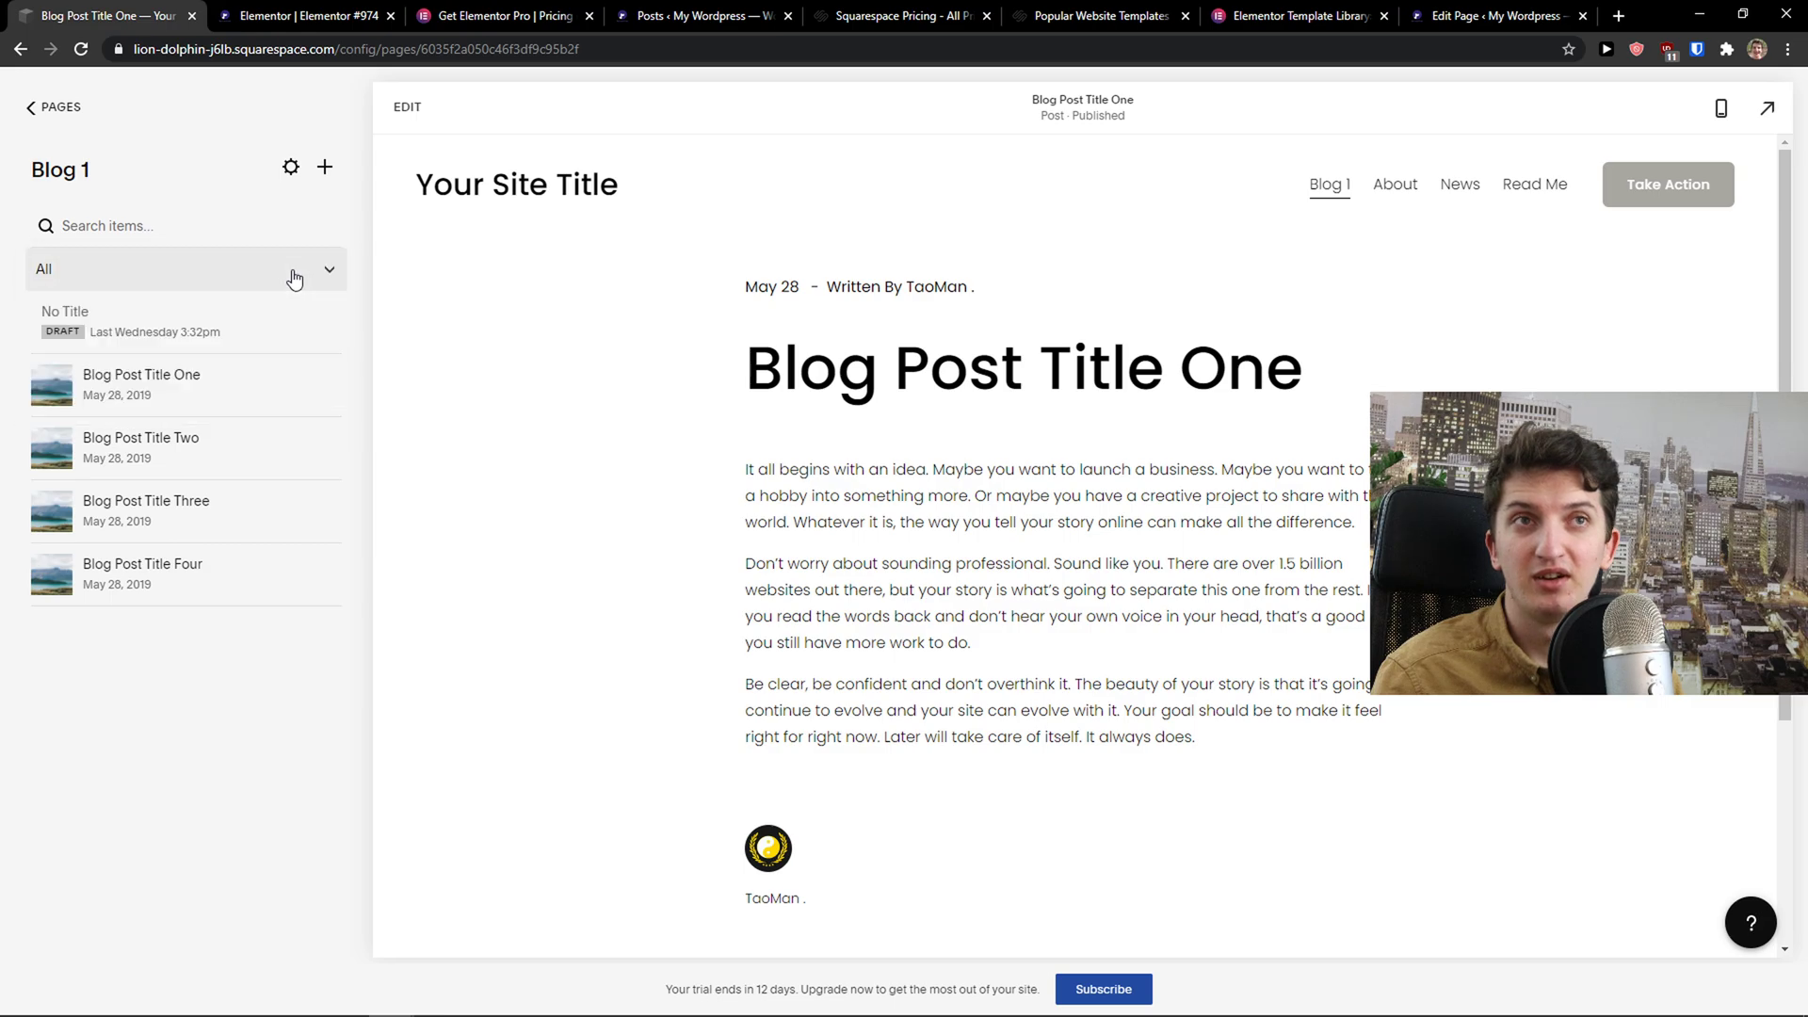
click(294, 172)
click(324, 174)
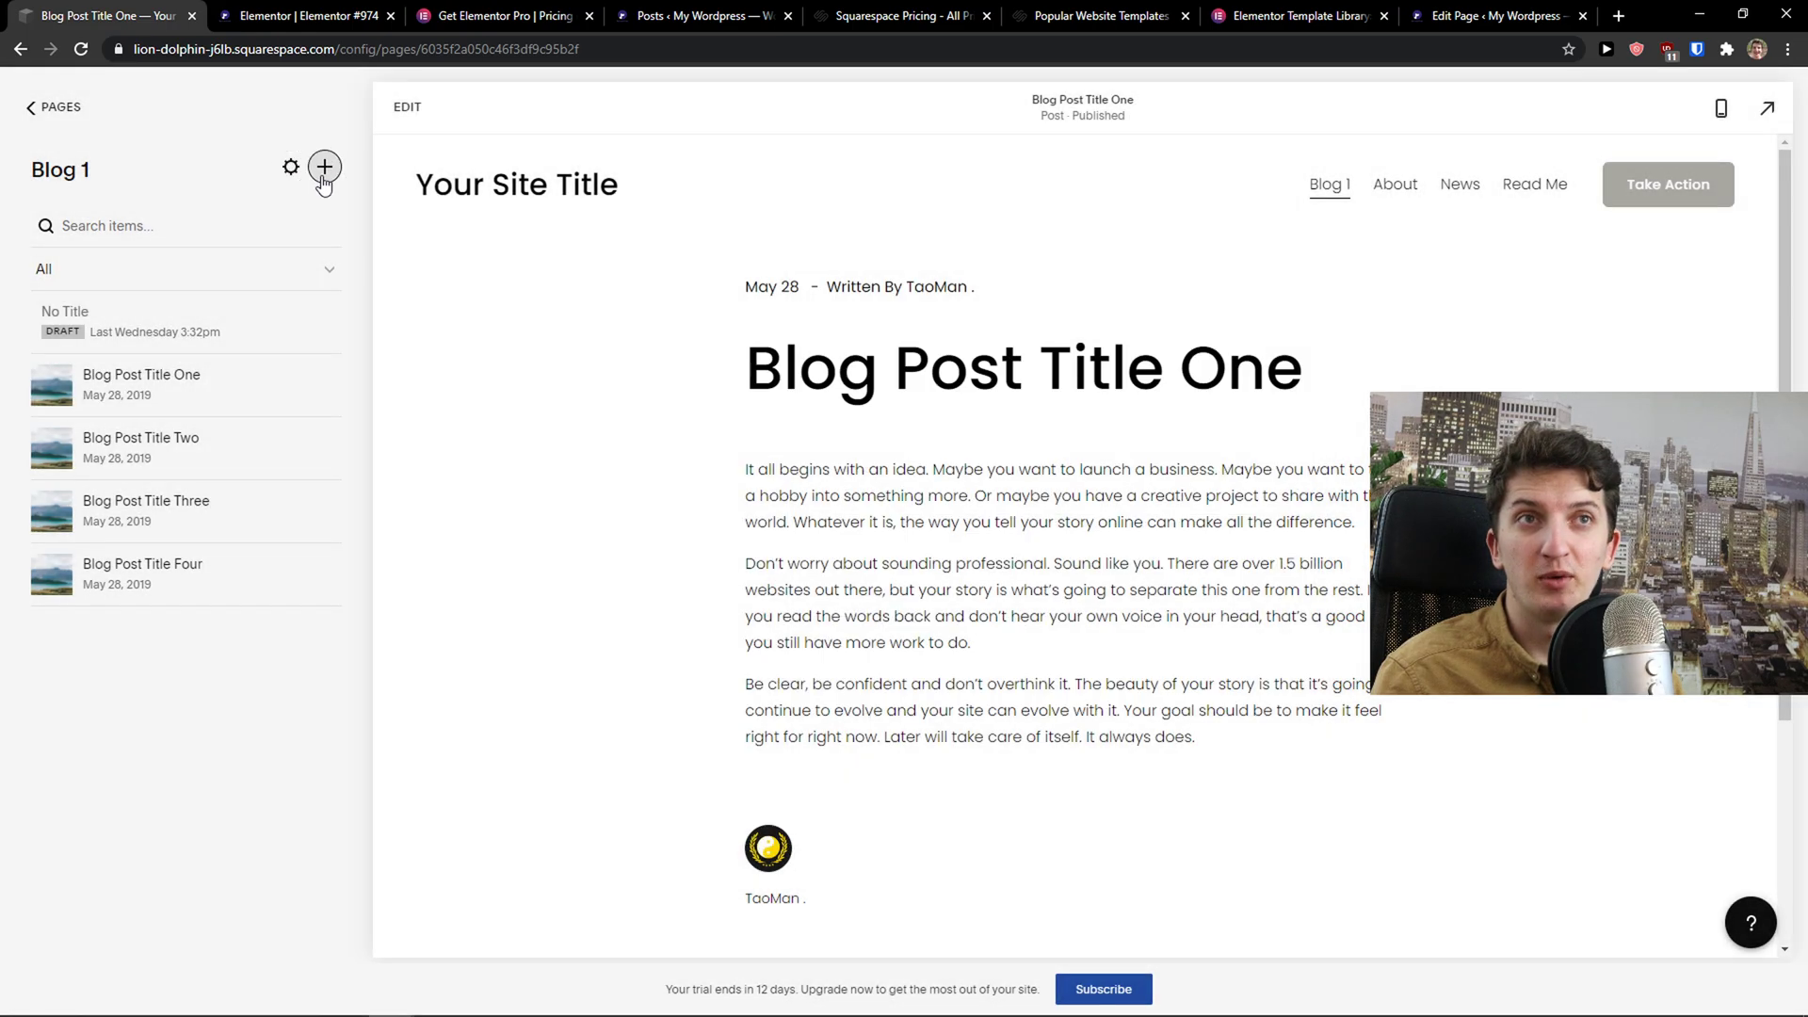
click(324, 177)
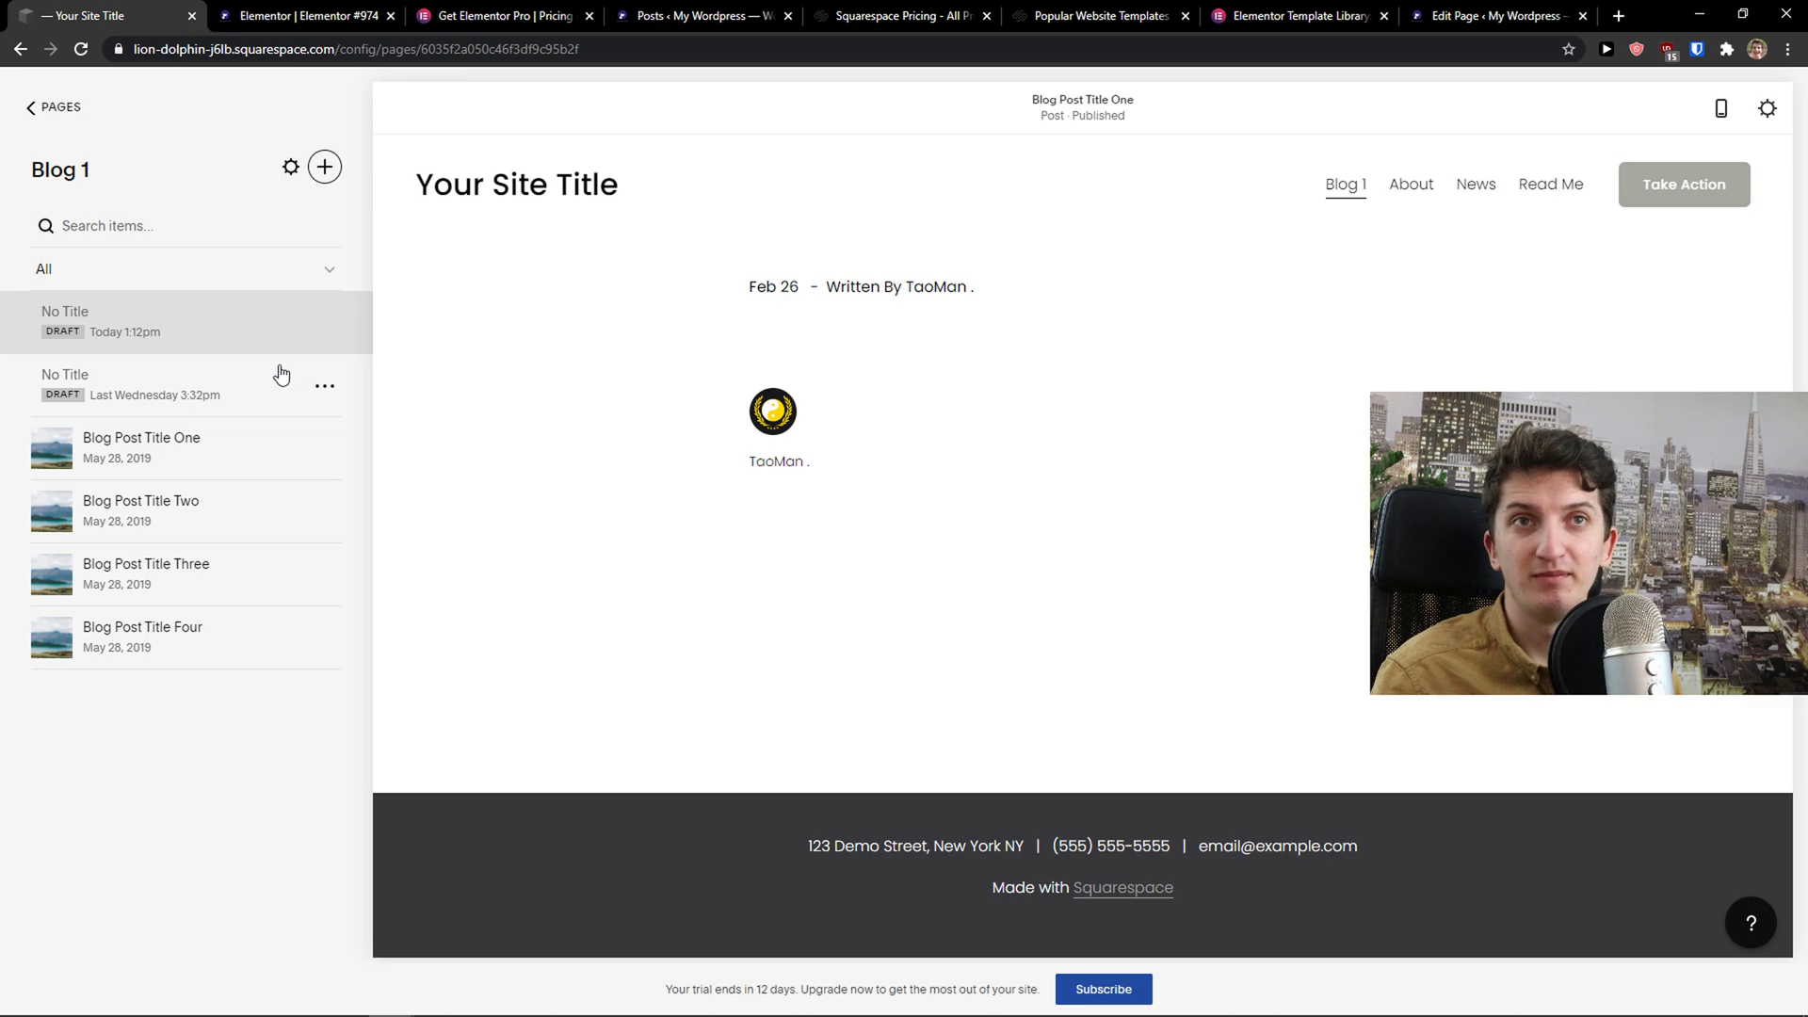